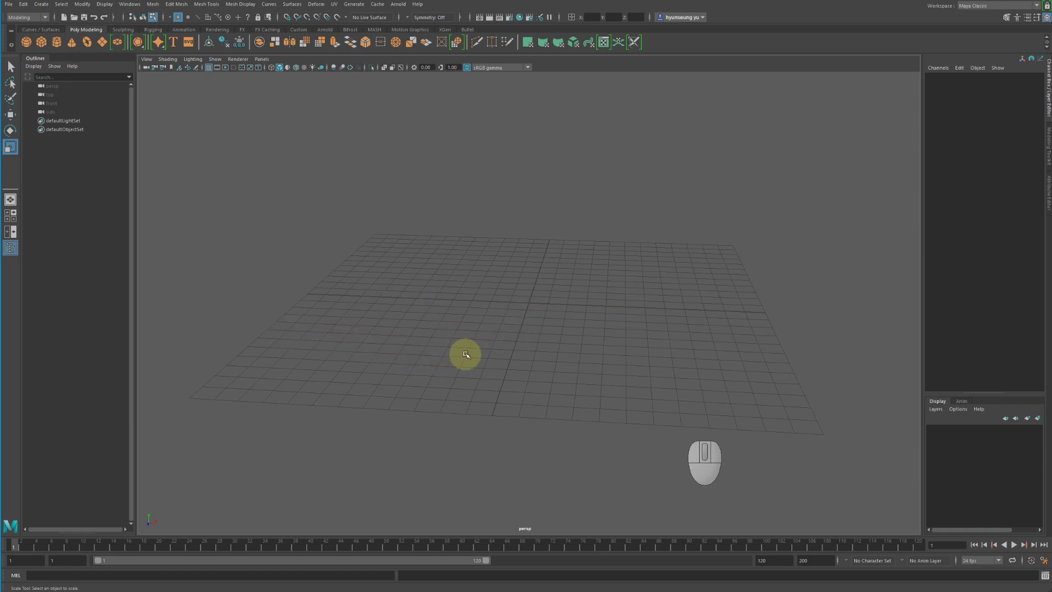
Step: Practise orbiting, panning and zooming the perspective view around the empty grid
key("alt")
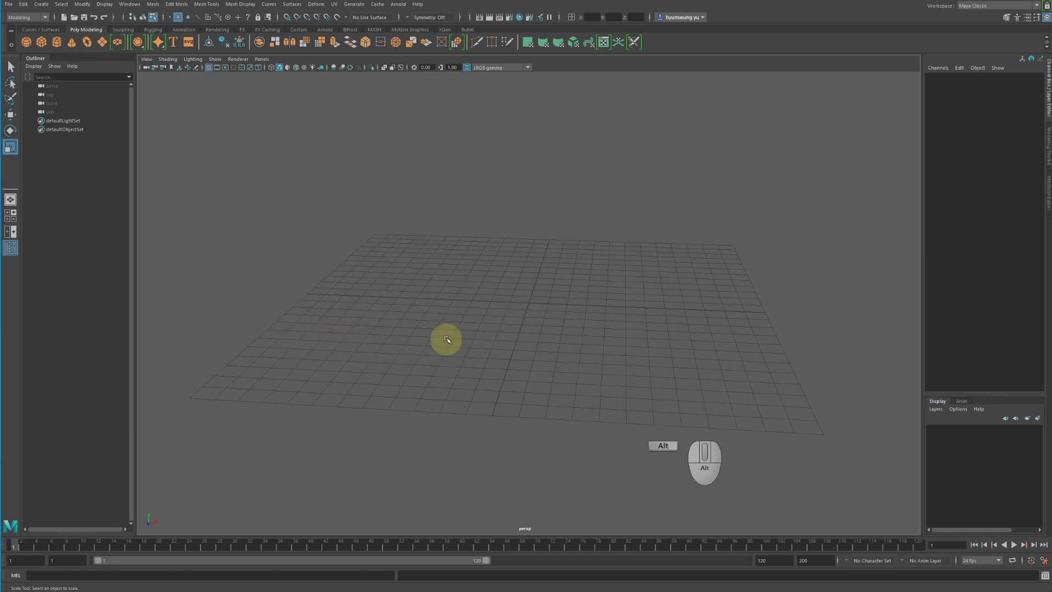
middle_click(444, 262, "alt")
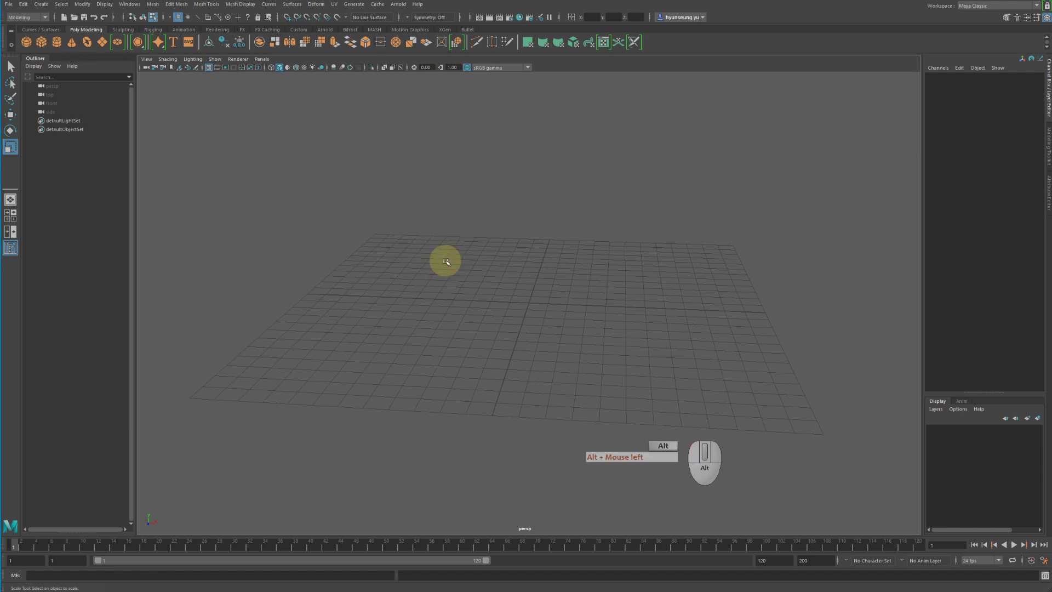
left_click(444, 259, "alt")
right_click(447, 260, "alt")
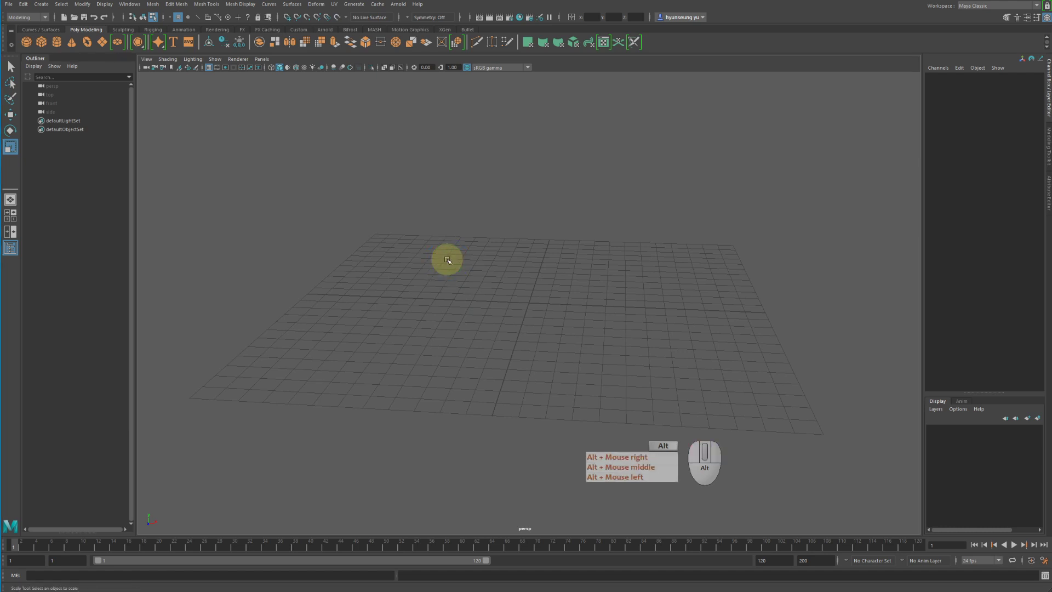
mouse_move(447, 260)
left_mouse_down("alt")
mouse_move(444, 277)
mouse_move(438, 255)
left_mouse_up("alt")
mouse_move(533, 219)
middle_mouse_down("alt")
mouse_move(500, 321)
mouse_move(553, 204)
mouse_move(553, 217)
middle_mouse_up("alt")
right_click_drag(603, 196, 710, 239, "alt")
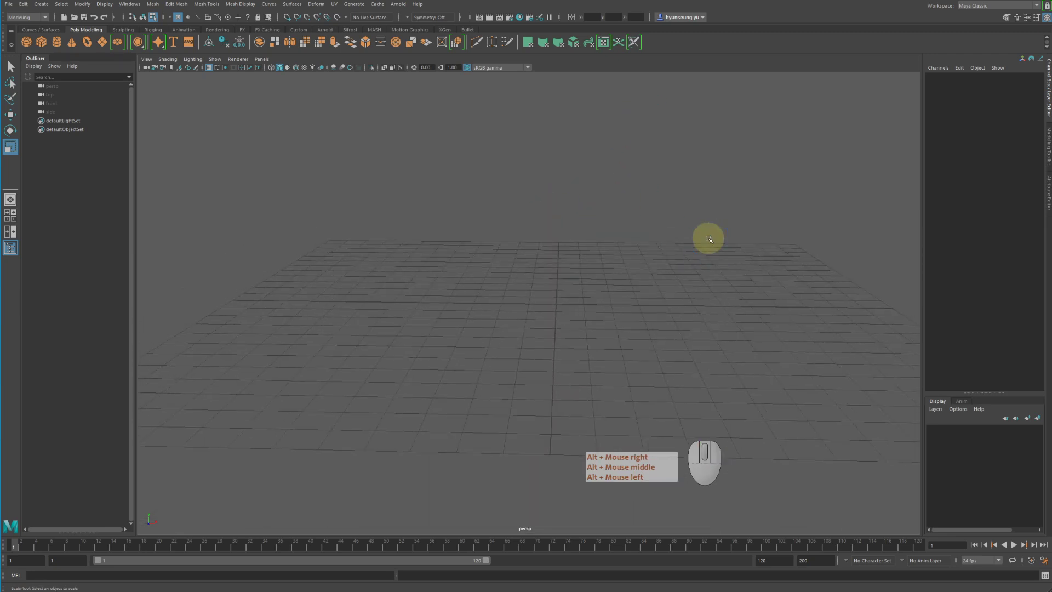
left_click_drag(643, 260, 602, 253, "alt")
middle_click_drag(602, 253, 570, 234, "alt")
mouse_move(570, 234)
right_mouse_down("alt")
mouse_move(357, 170)
mouse_move(567, 222)
right_mouse_up("alt")
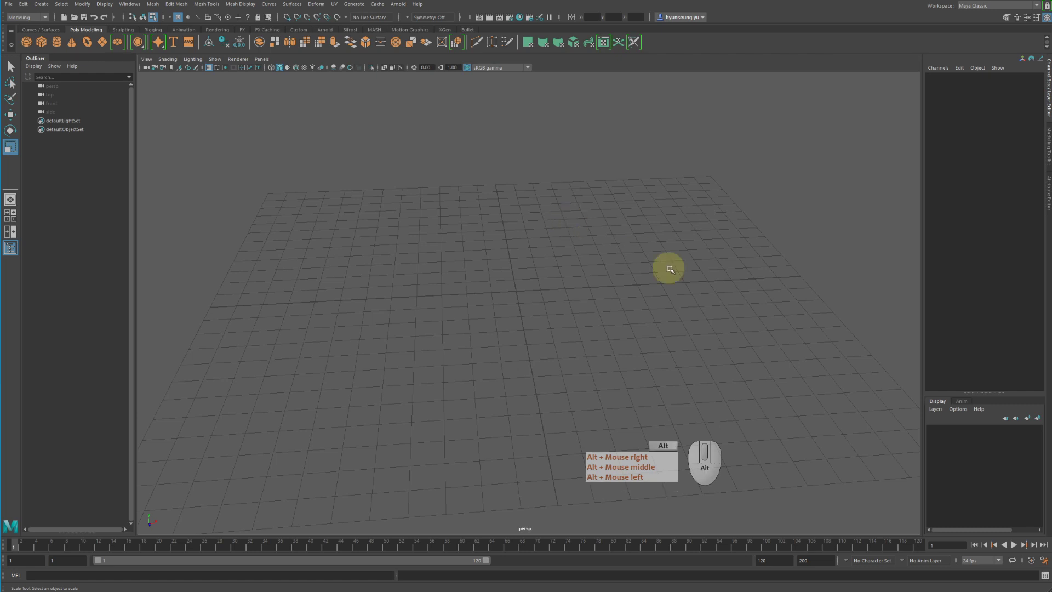
mouse_move(669, 268)
left_mouse_down("alt")
mouse_move(620, 258)
mouse_move(674, 272)
left_mouse_up("alt")
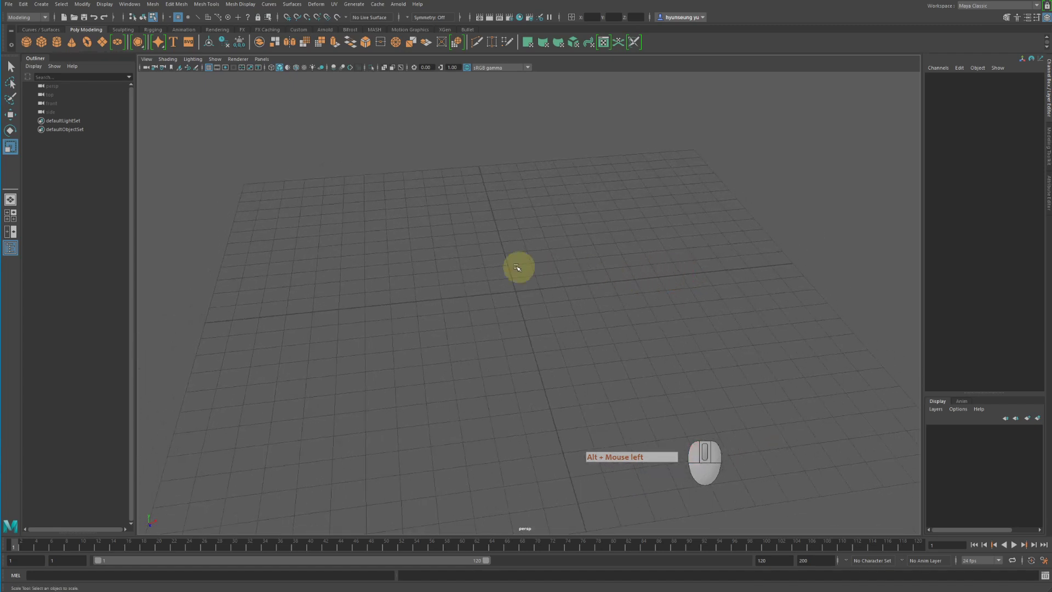
Step: Zoom the perspective view in and out, try box zooming in both directions, and reframe the whole grid
scroll(495, 295, "up", 3)
scroll(494, 294, "down", 5)
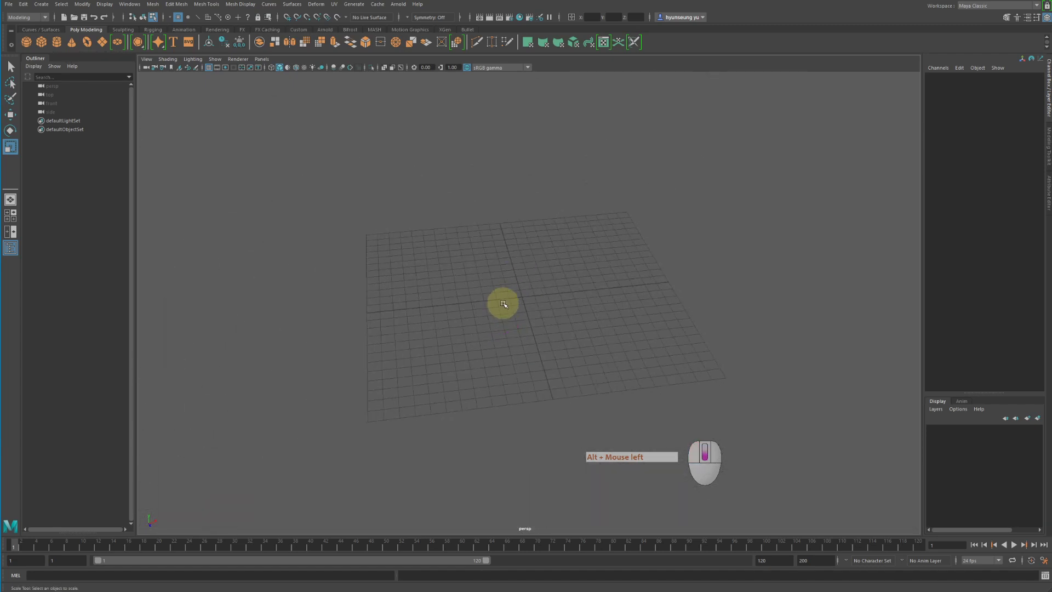
left_click_drag(451, 184, 688, 339, "ctrl+alt")
left_click_drag(603, 344, 366, 184, "ctrl+alt")
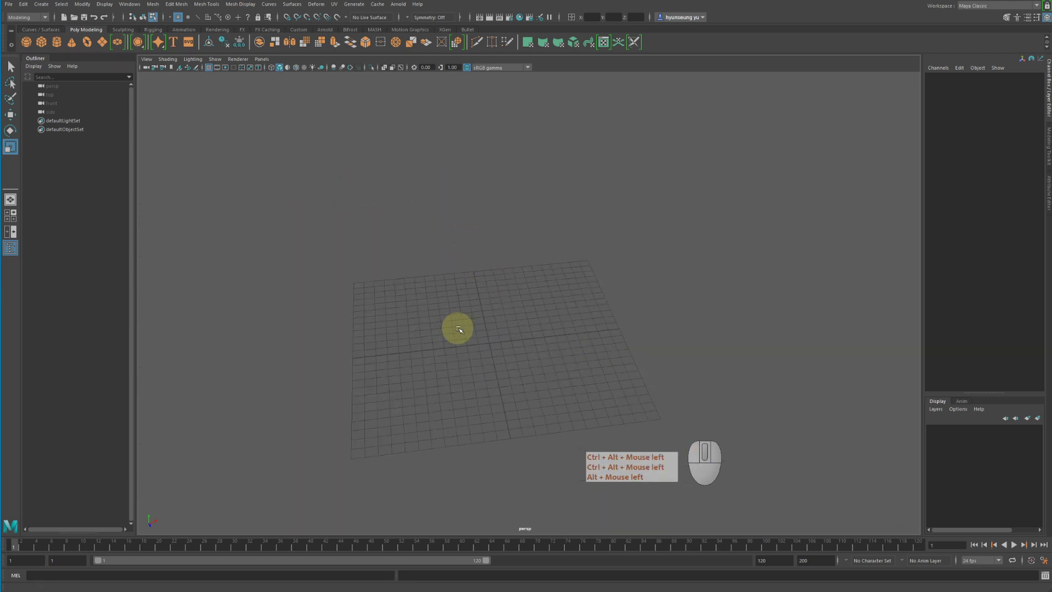
middle_click_drag(458, 326, 509, 249, "alt")
left_click_drag(509, 249, 506, 248, "alt")
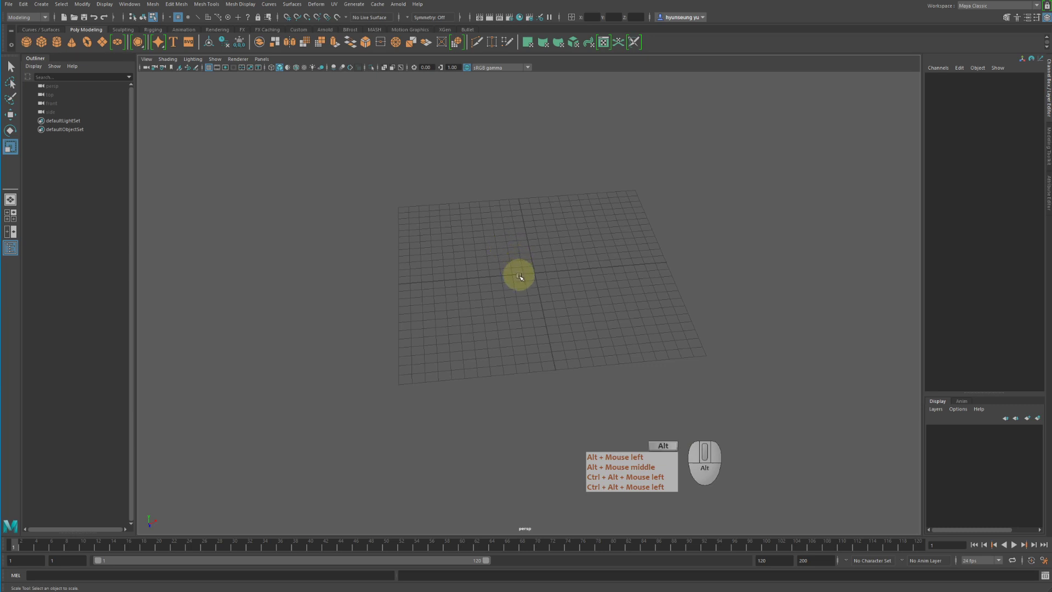
scroll(519, 276, "up", 4, "alt")
middle_click_drag(575, 284, 554, 334, "alt")
left_click_drag(555, 324, 559, 317, "alt")
middle_click_drag(560, 318, 564, 299, "alt")
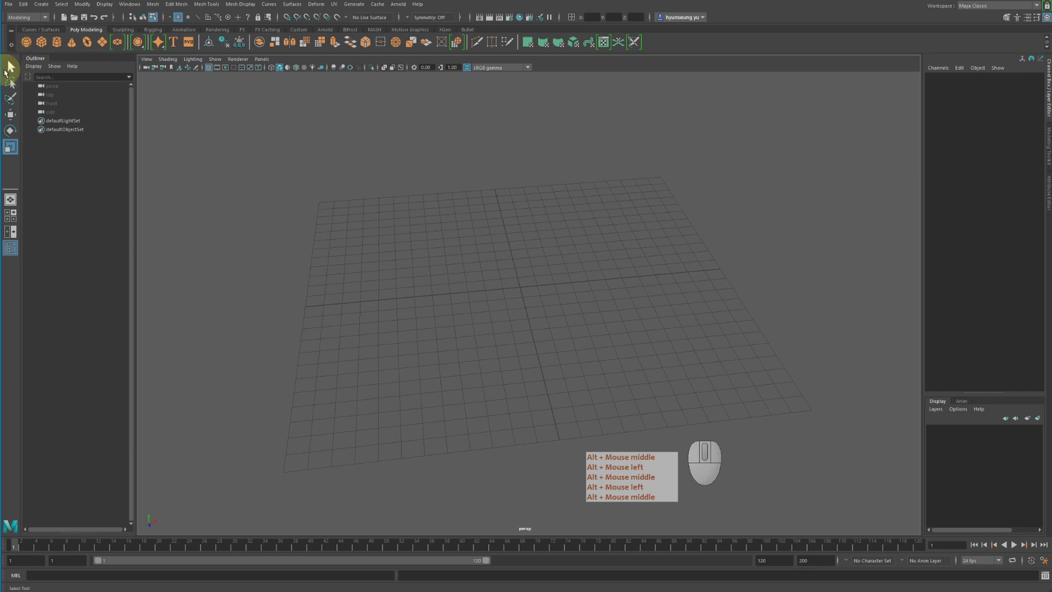
left_click(426, 224)
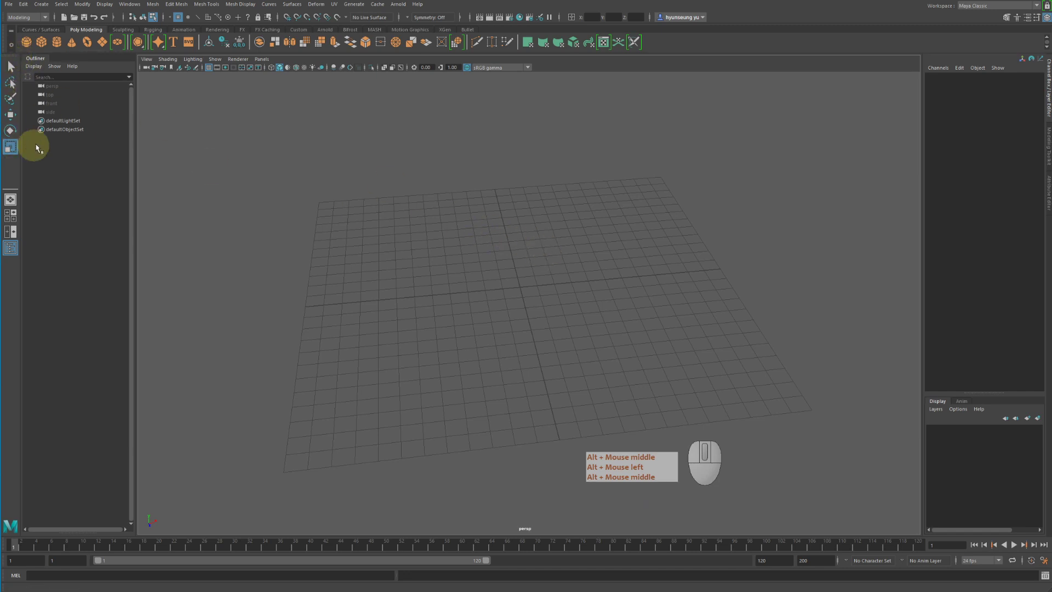
middle_click_drag(653, 235, 693, 265, "alt")
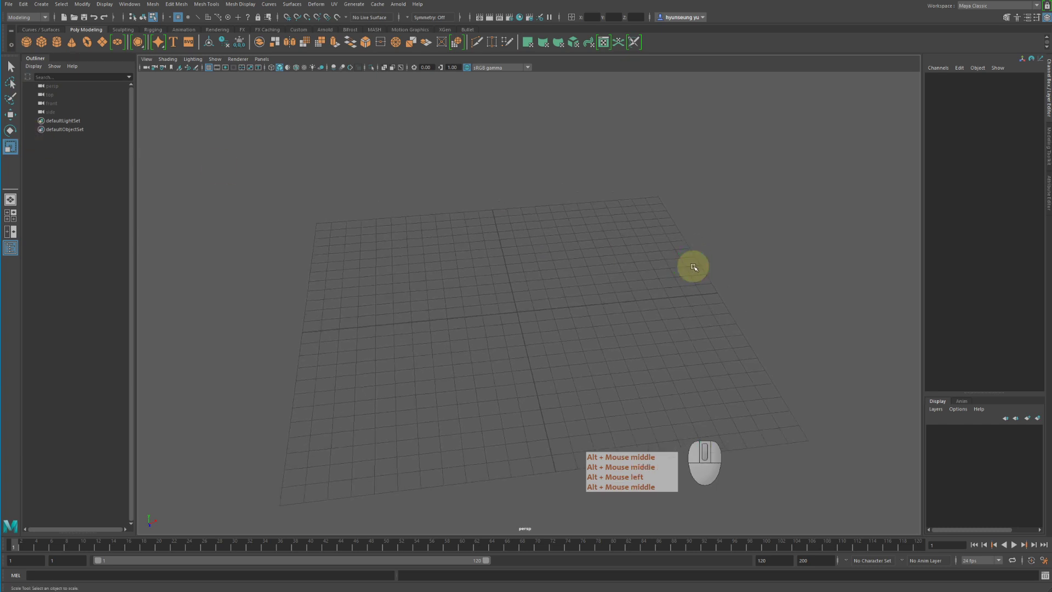
Step: Cycle through the Select, Move, Rotate and Scale tools three times, ending on the Scale tool
key("q")
key("w")
key("e")
key("r")
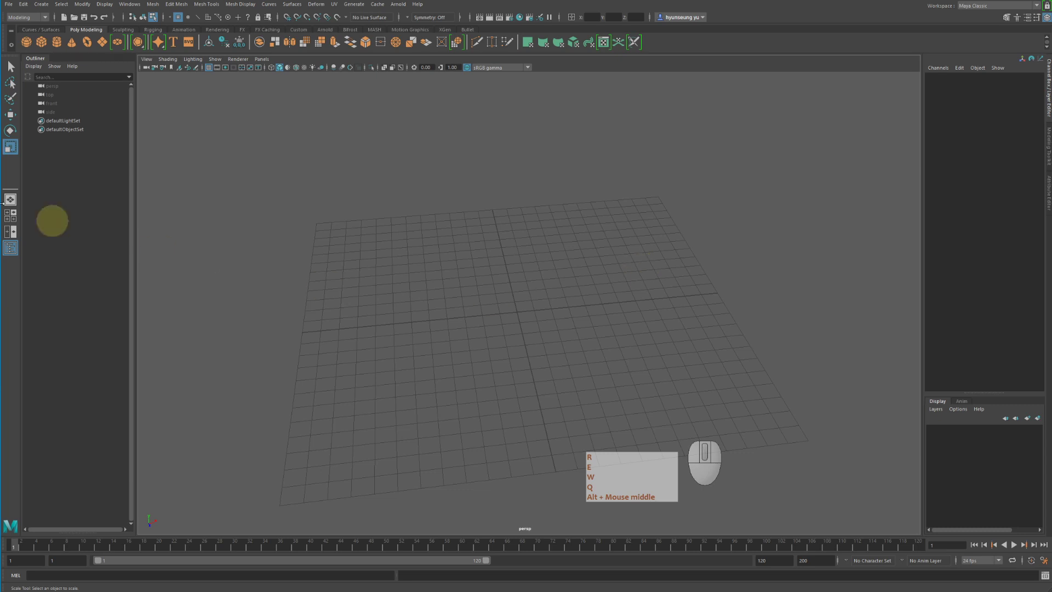
key("q")
key("w")
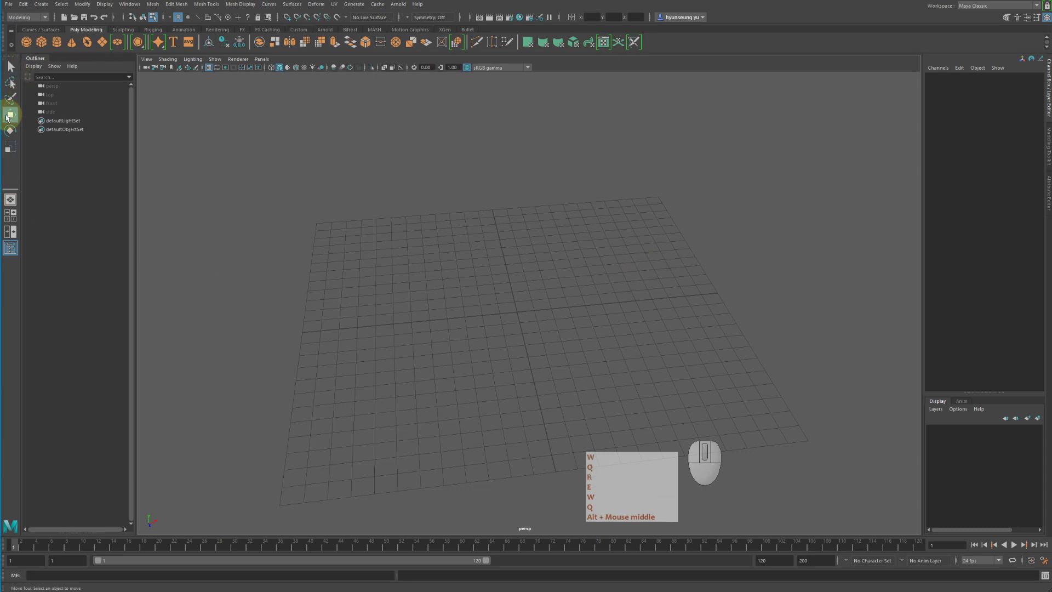
key("e")
key("r")
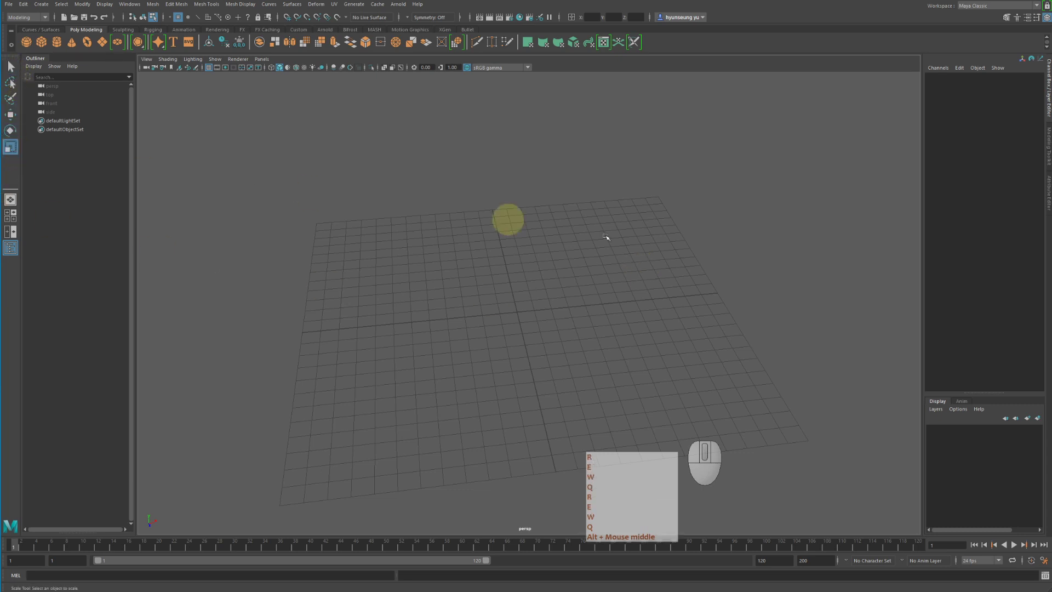
key("q")
key("w")
key("e")
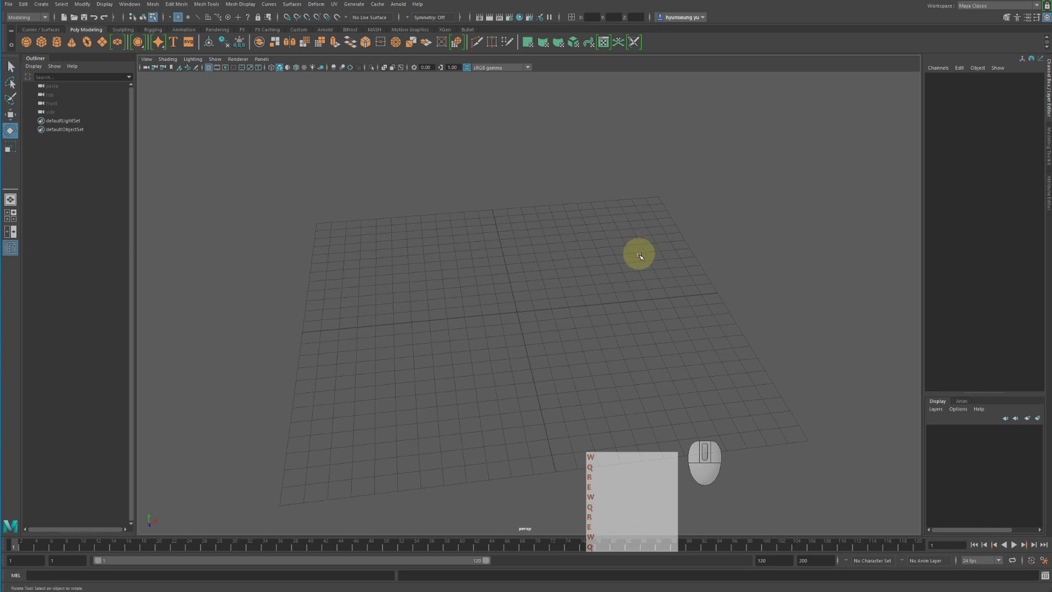
key("r")
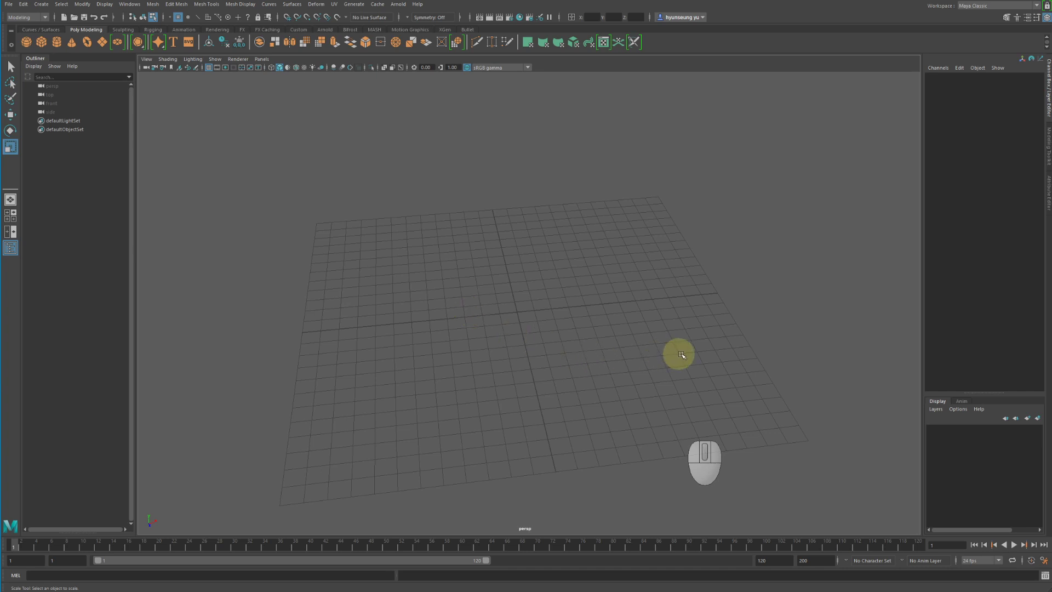
Step: Show the four-view layout, activate its different views in turn, and maximise the front view
left_click_drag(612, 261, 602, 264, "alt")
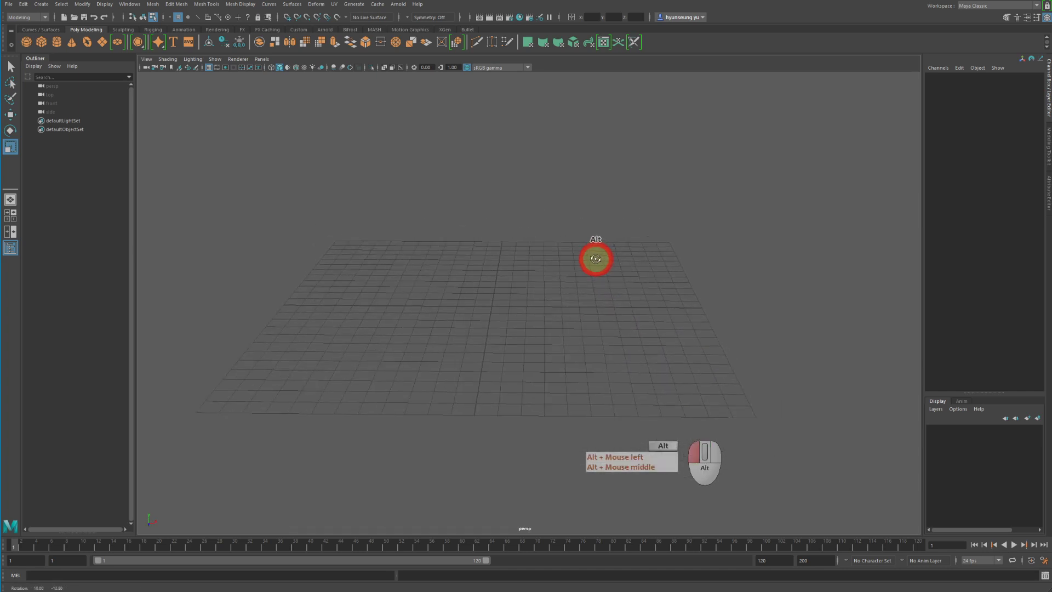
middle_click_drag(599, 261, 646, 225, "alt")
left_click_drag(646, 225, 641, 228, "alt")
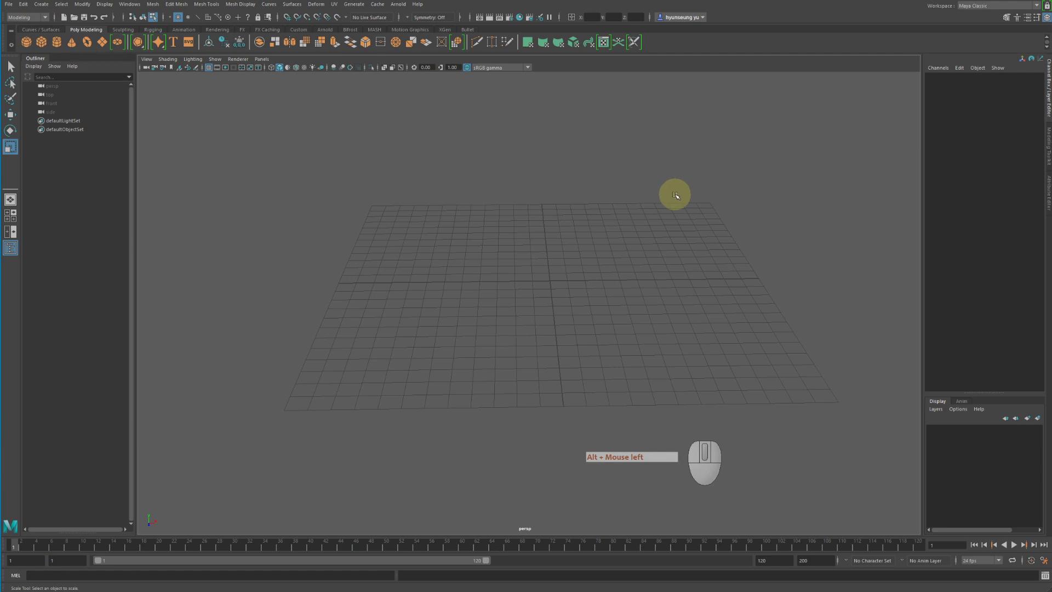
left_click_drag(621, 191, 616, 196, "alt")
middle_click_drag(616, 197, 617, 211, "alt")
key("space")
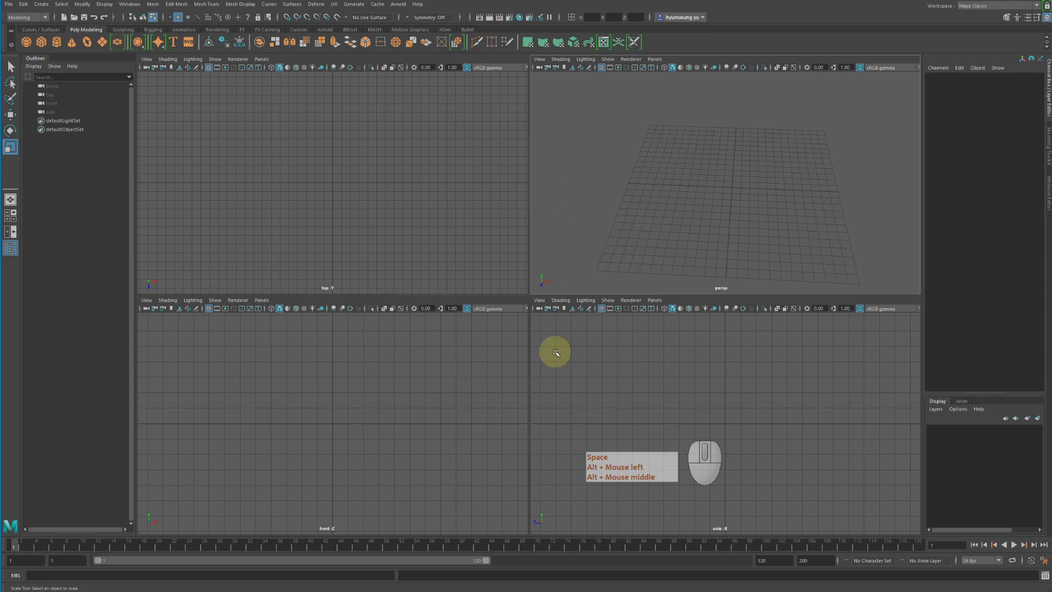
left_click(349, 175)
left_click(752, 185)
left_click(742, 383)
left_click(510, 356)
left_click(408, 190)
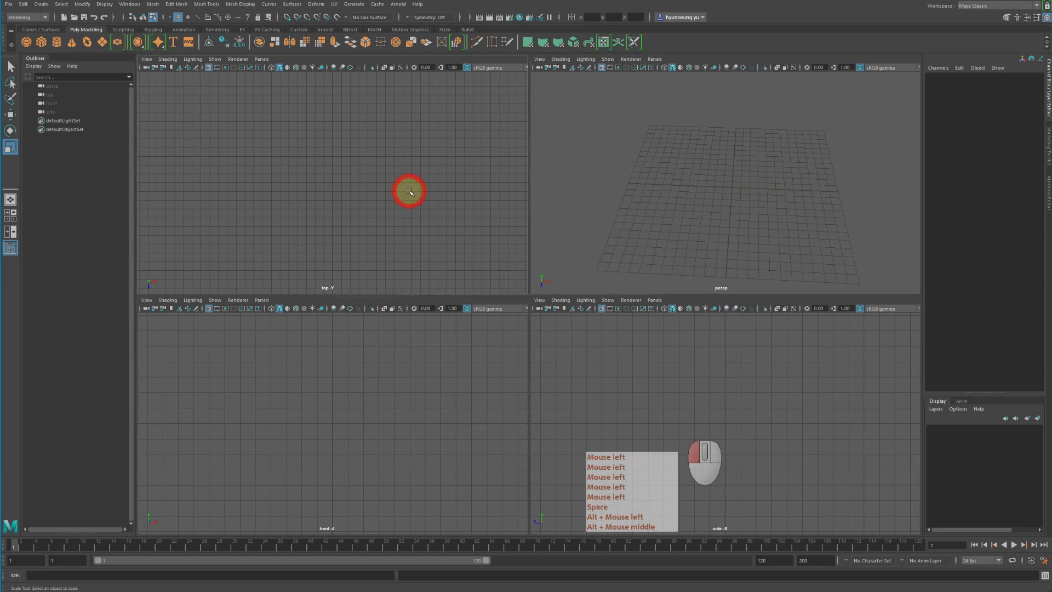
left_click(439, 397)
key("space")
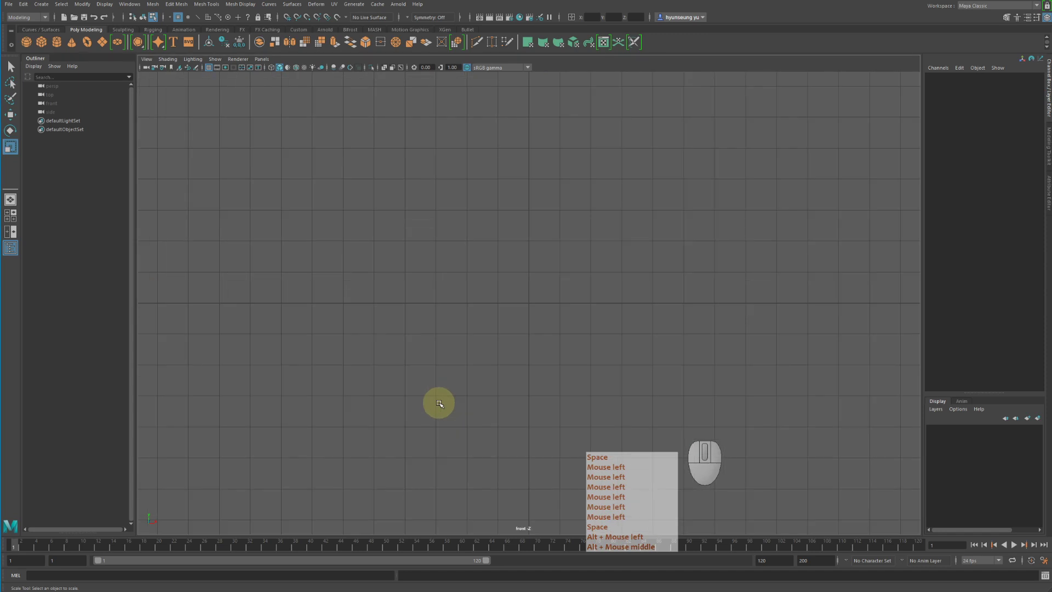
Step: Return to the four-view layout and maximise the top view
key("space")
left_click(399, 130)
key("space")
key("space")
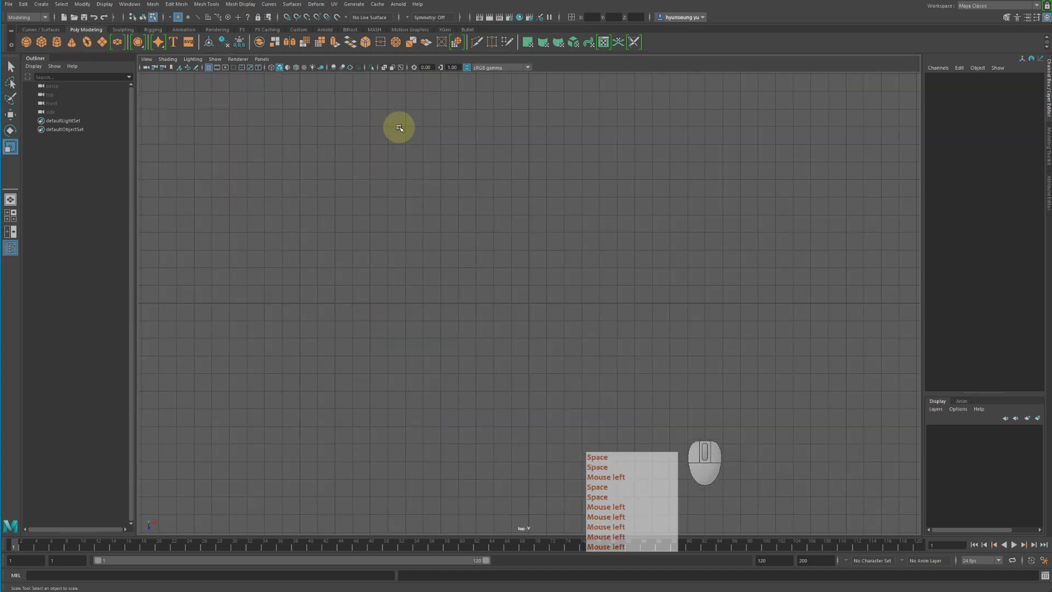
Step: Maximise the side view from the four-view layout, and finish with the perspective view maximised
left_click(728, 398)
key("space")
key("space")
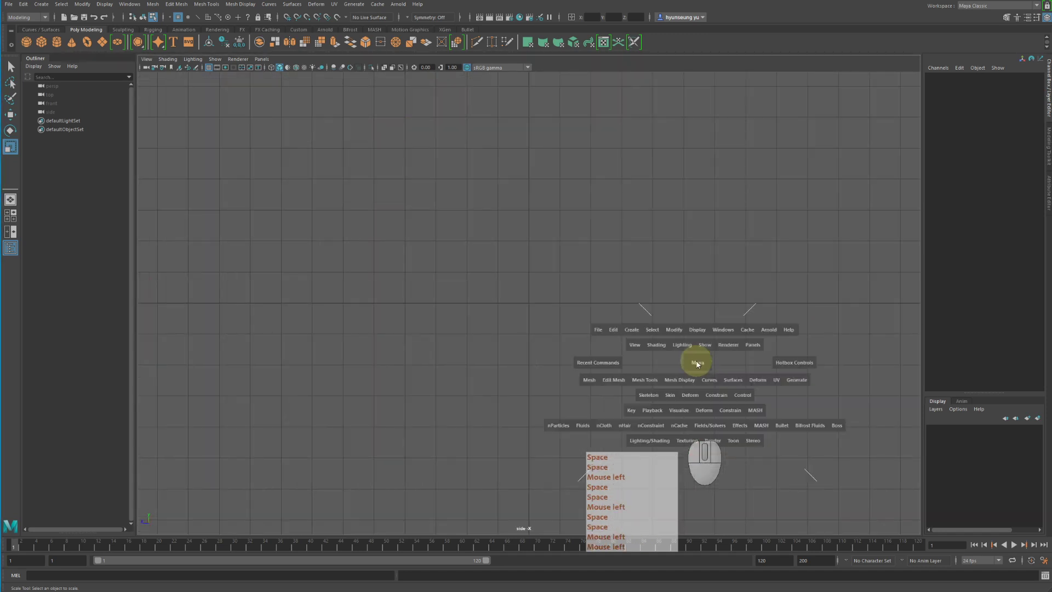
left_click(673, 164)
key("space")
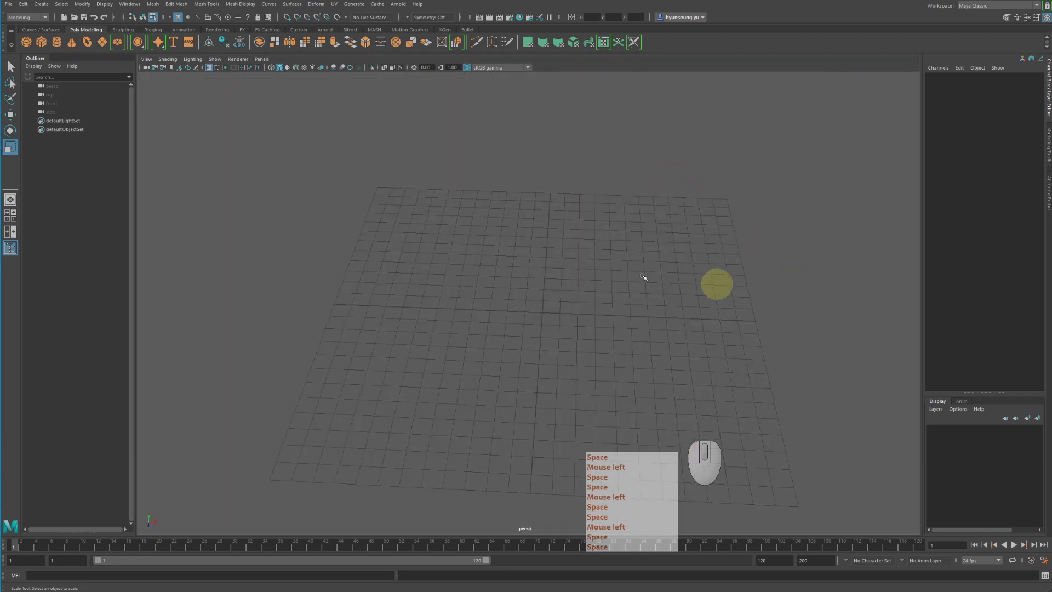
Step: Try the preset single-perspective and four-view layouts, and maximise the perspective view again
left_click(11, 200)
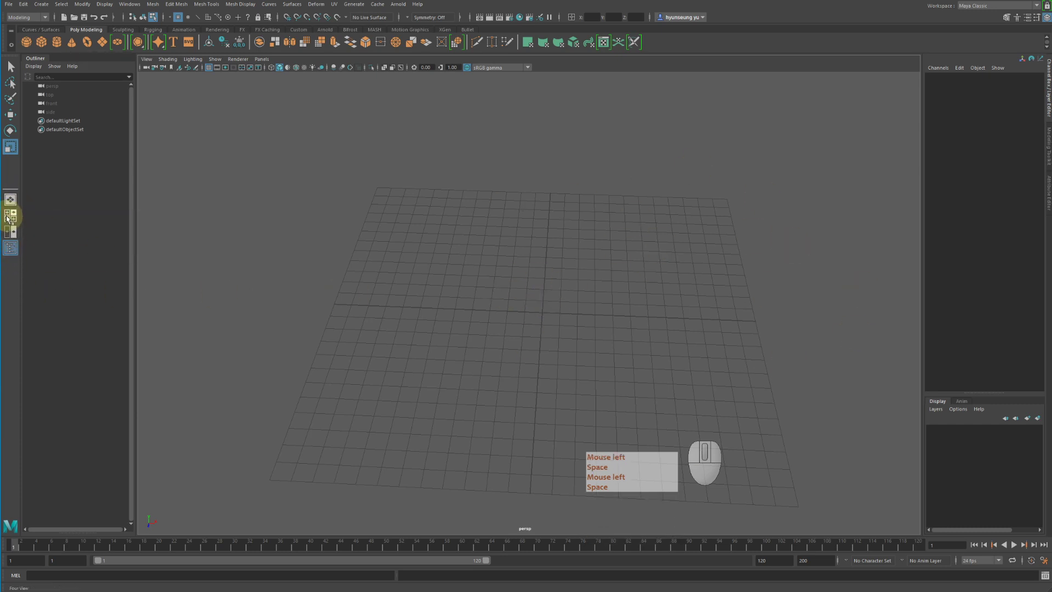
left_click(8, 218)
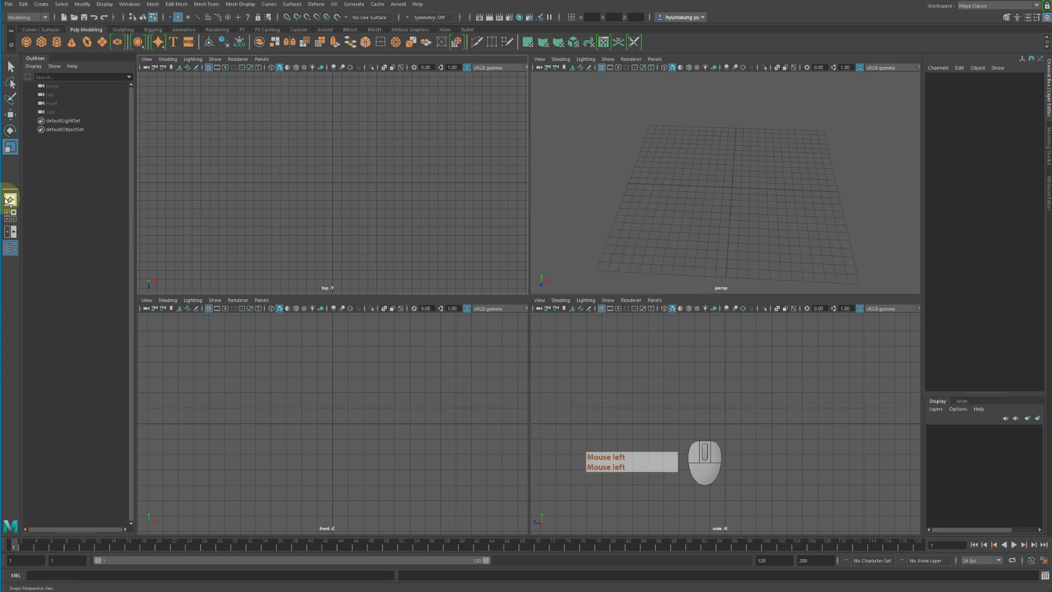
left_click(873, 195)
key("space")
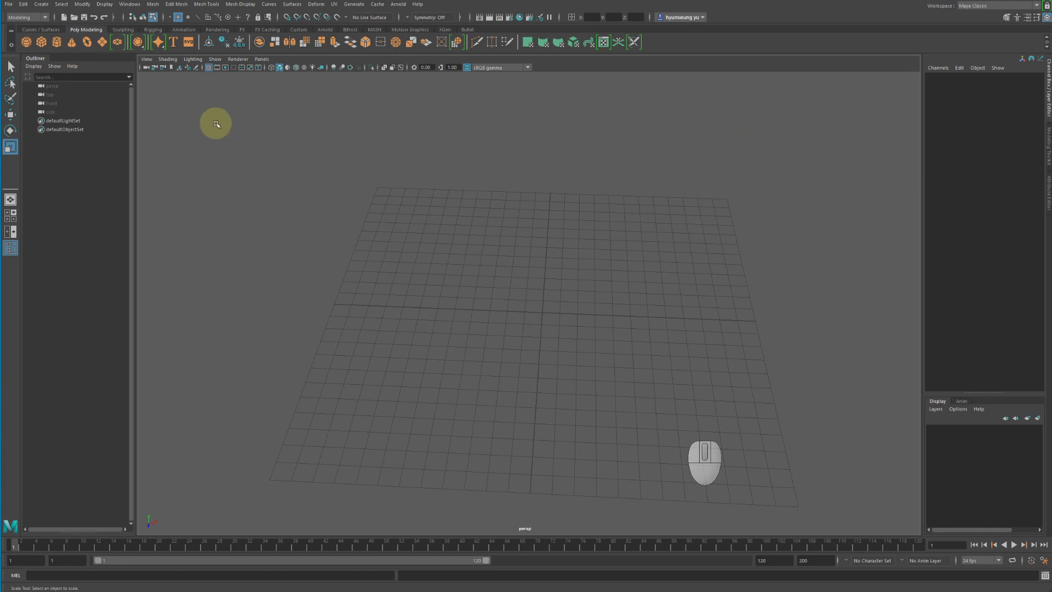
Step: Detach the Polygon Primitives list as a floating window over the upper-right part of the viewport
left_click(44, 5)
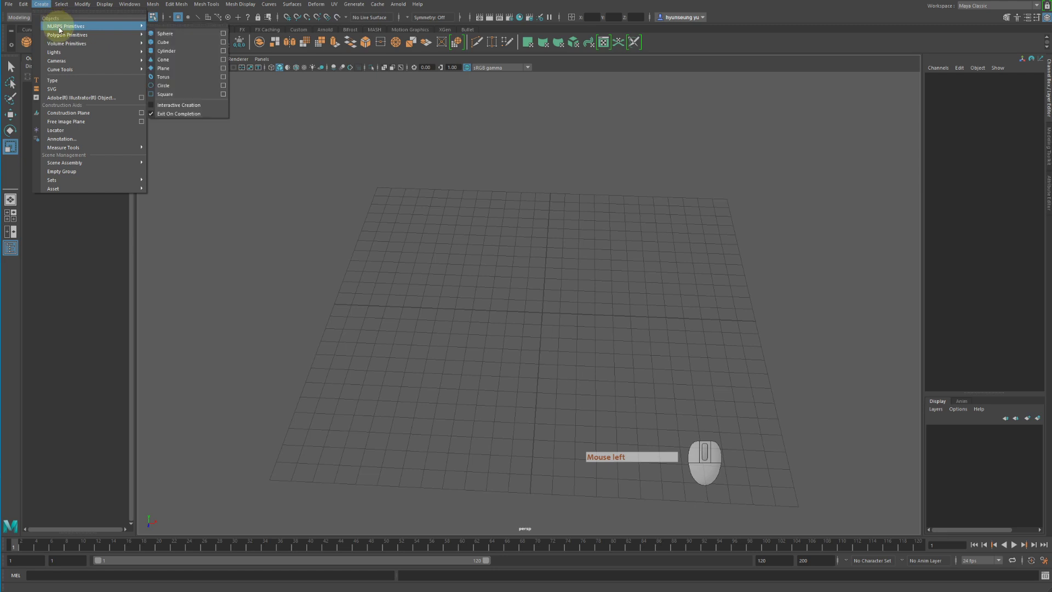
mouse_move(64, 44)
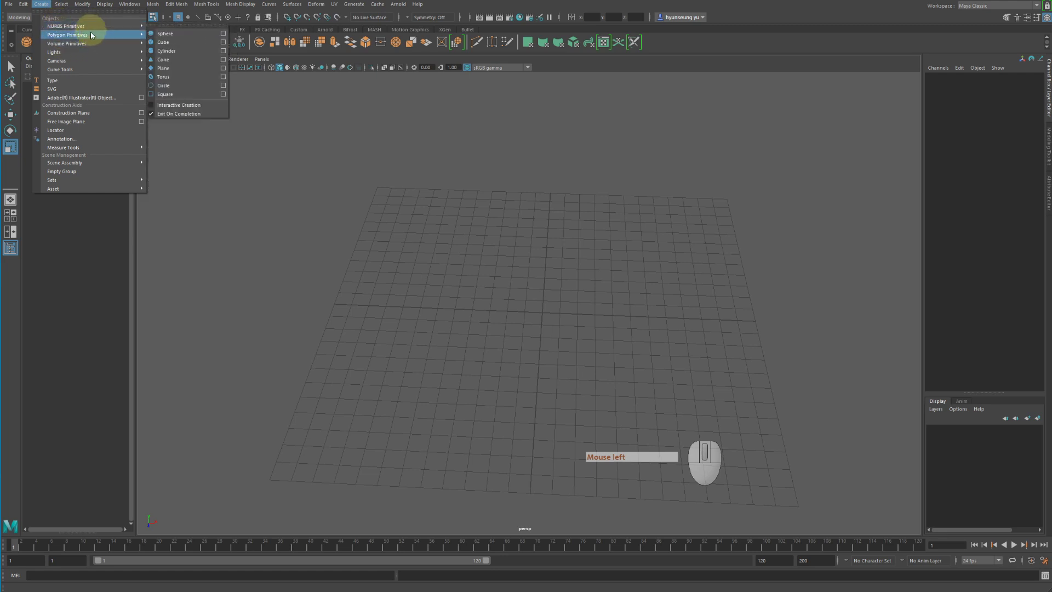
mouse_move(93, 26)
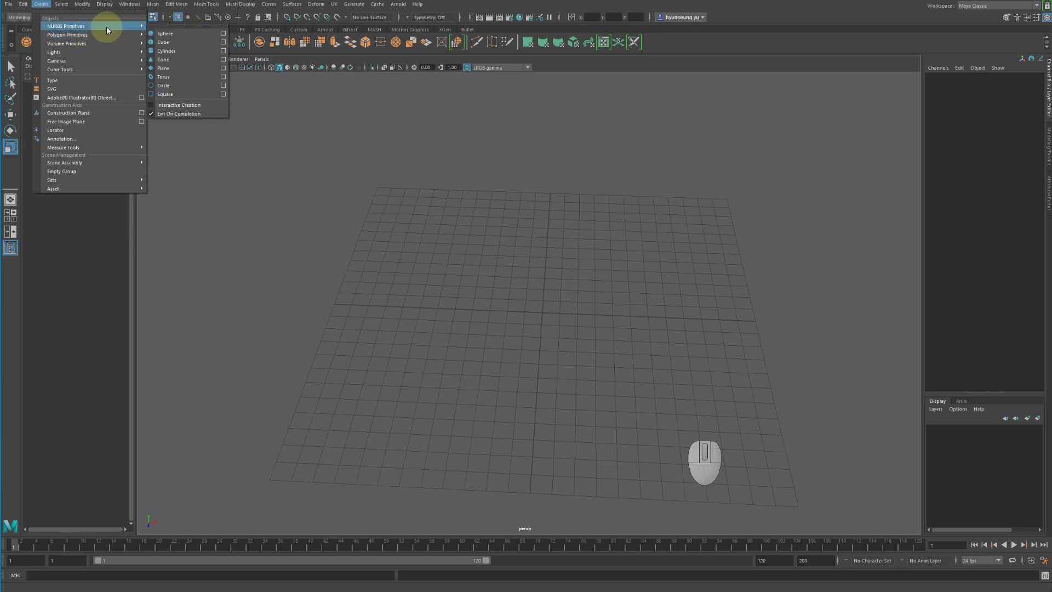
left_click(199, 36)
left_click_drag(195, 25, 803, 48)
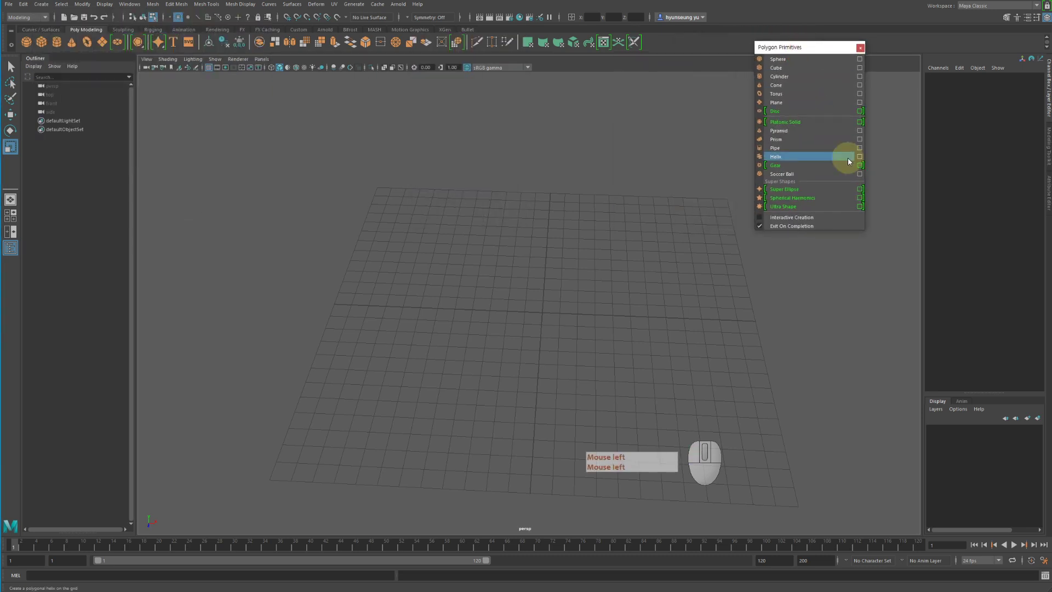
Step: Create a polygon cube at the grid's origin and activate the Scale tool on it
left_click(802, 67)
left_click_drag(570, 371, 563, 336, "alt")
middle_click_drag(564, 335, 615, 369, "alt")
left_click_drag(615, 369, 588, 405, "alt")
middle_click_drag(535, 410, 529, 360, "alt")
left_click_drag(528, 357, 523, 350, "alt")
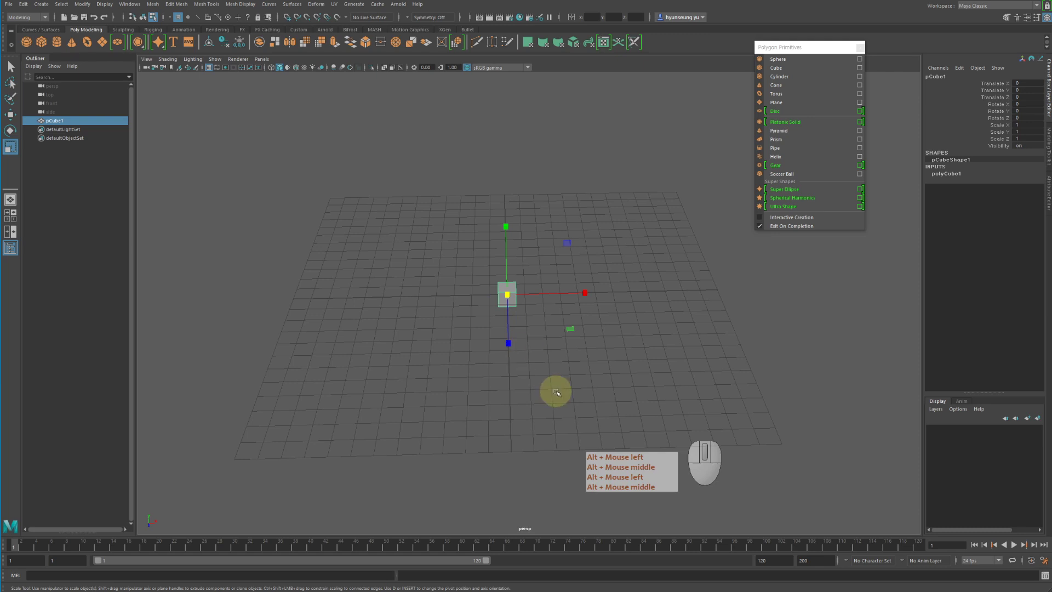
left_click_drag(418, 232, 353, 242, "alt")
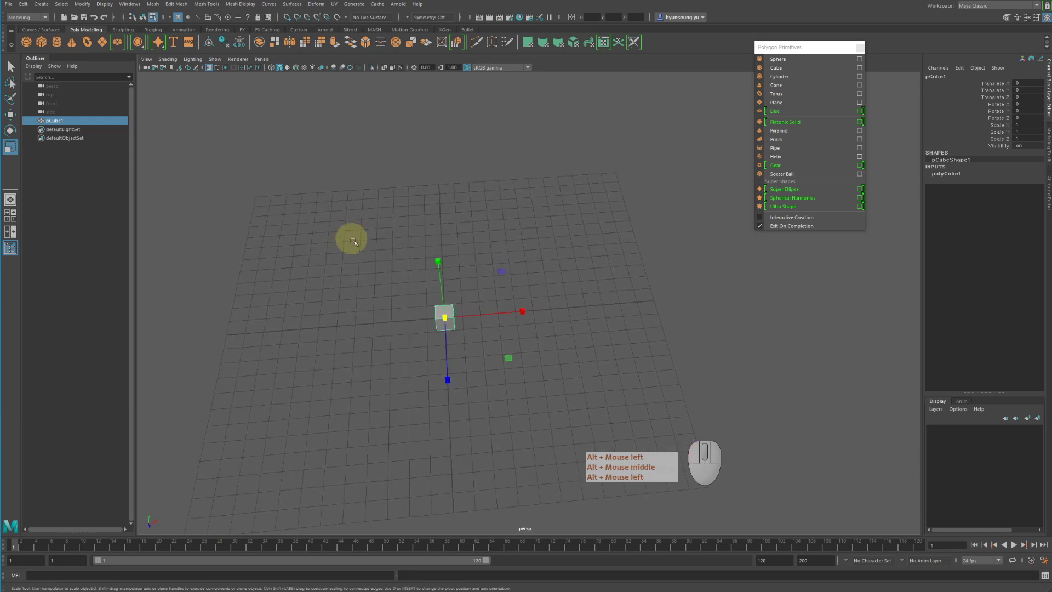
key("r")
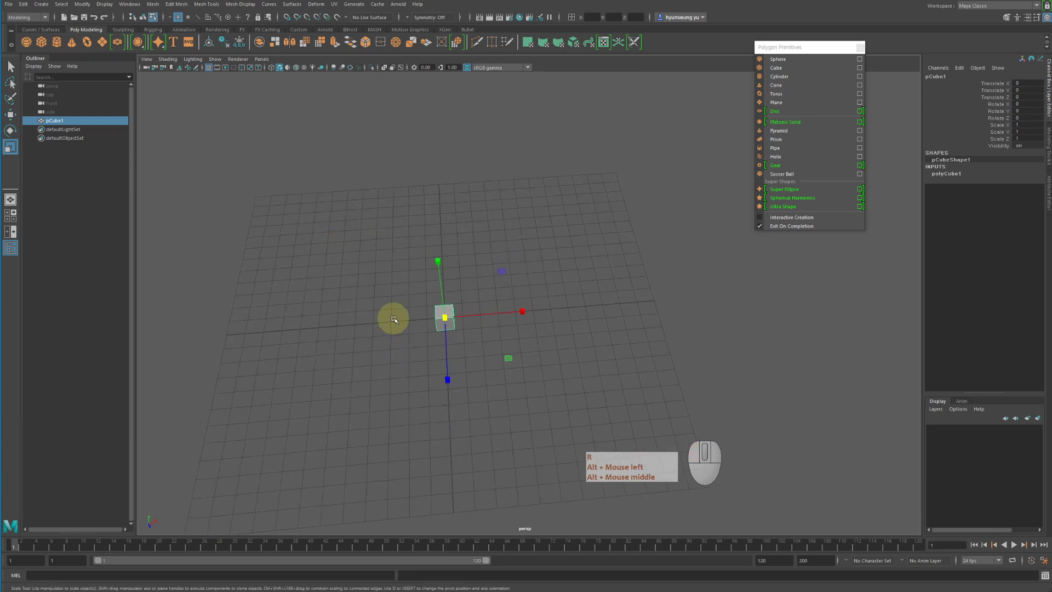
Step: Scale the cube uniformly to about 15.2 and flatten it along Y into a thin slab
middle_click_drag(471, 314, 606, 305)
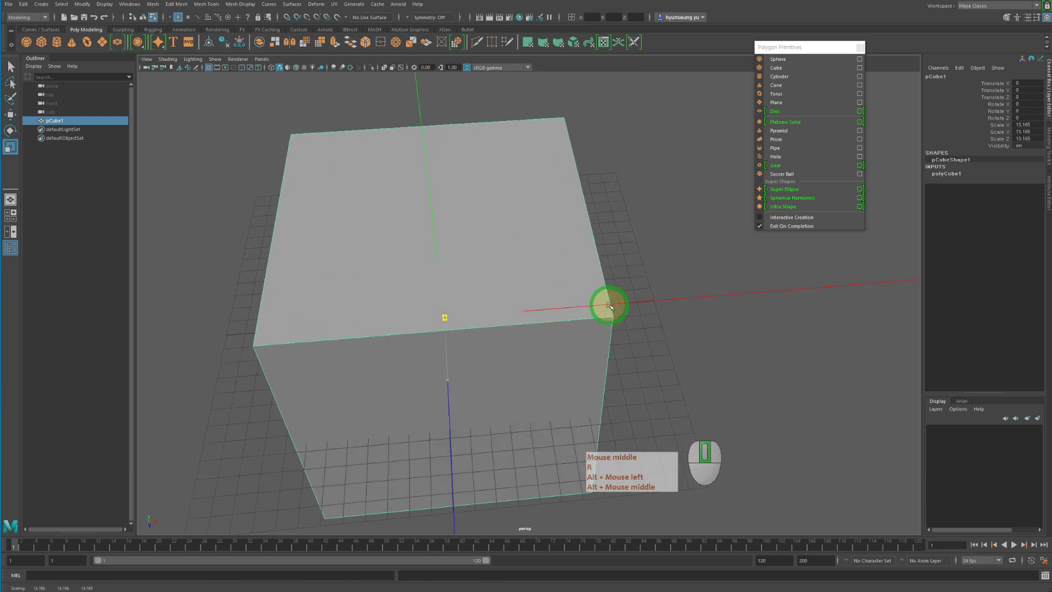
right_click_drag(606, 305, 512, 301, "alt")
left_click_drag(512, 301, 515, 256, "alt")
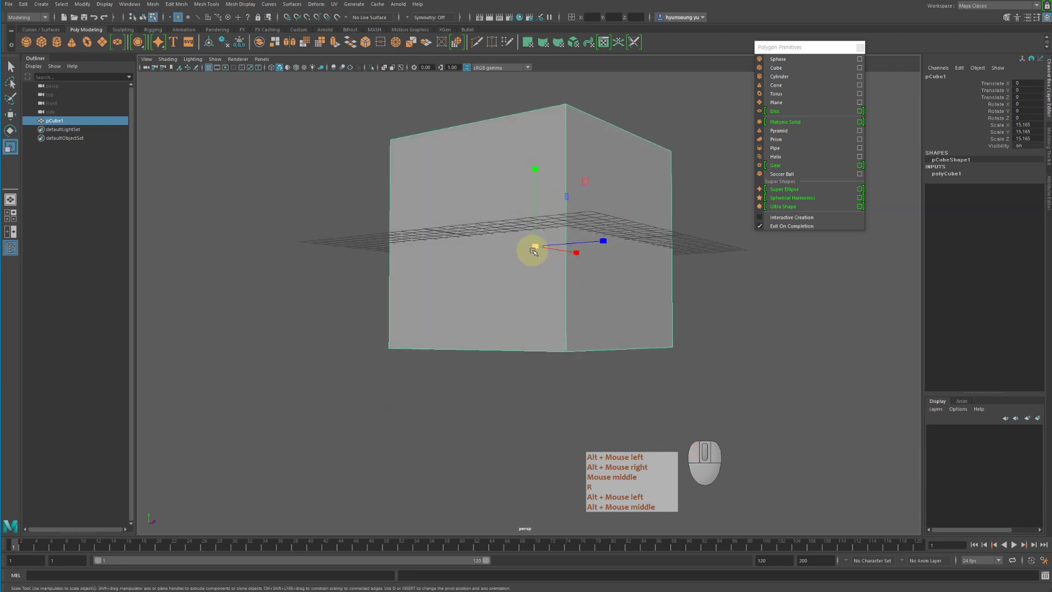
left_click_drag(539, 171, 538, 274)
Step: Raise the slab above the grid along Y to a height of about 10.1
key("w")
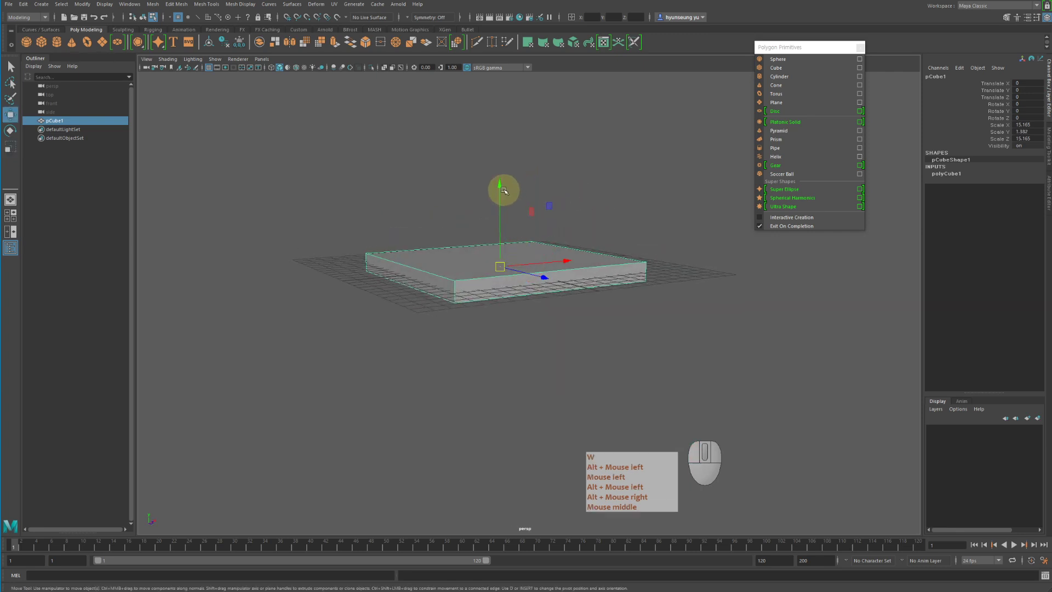
left_click_drag(502, 187, 501, 54)
left_click_drag(620, 199, 601, 230, "alt")
middle_click_drag(601, 230, 592, 272, "alt")
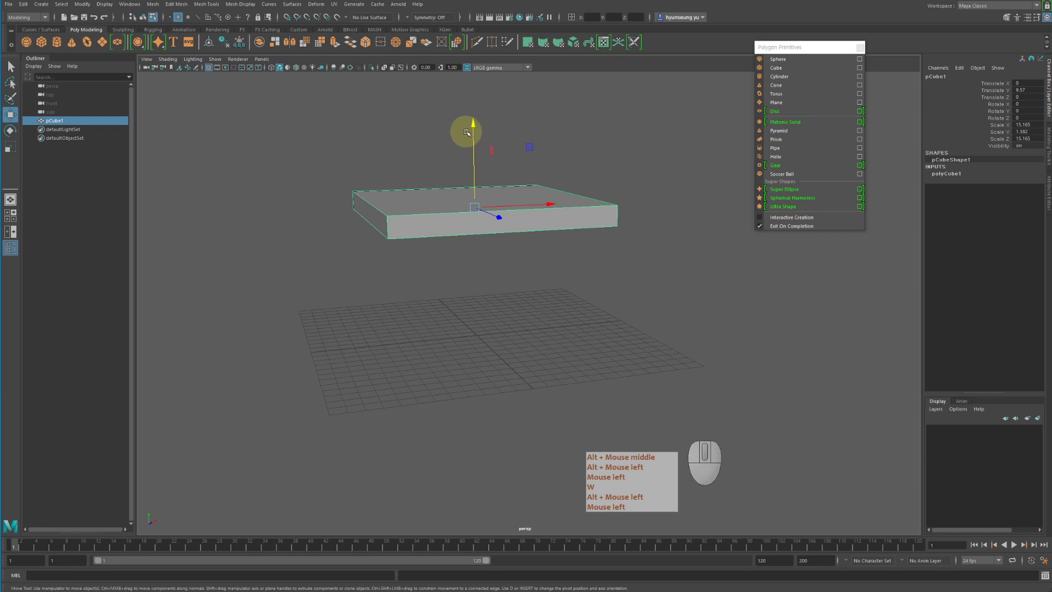
left_click_drag(472, 126, 480, 153)
Step: Thin the slab to a Y scale of about 0.81 and widen it to an X scale of about 22.25
key("r")
left_click_drag(653, 199, 639, 217, "alt")
left_click(626, 237)
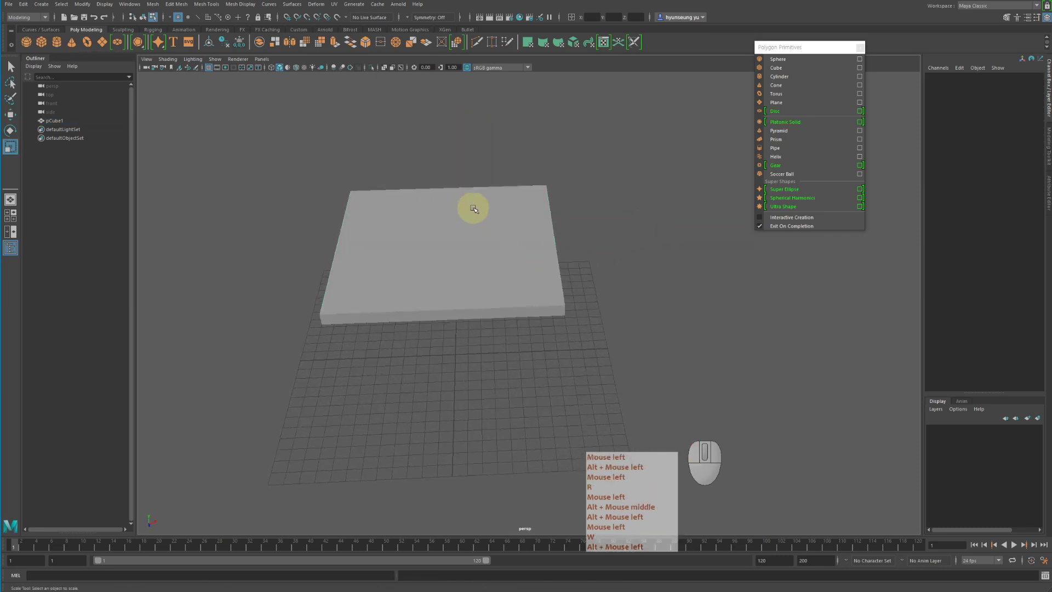
left_click_drag(491, 122, 629, 373)
left_click(497, 228)
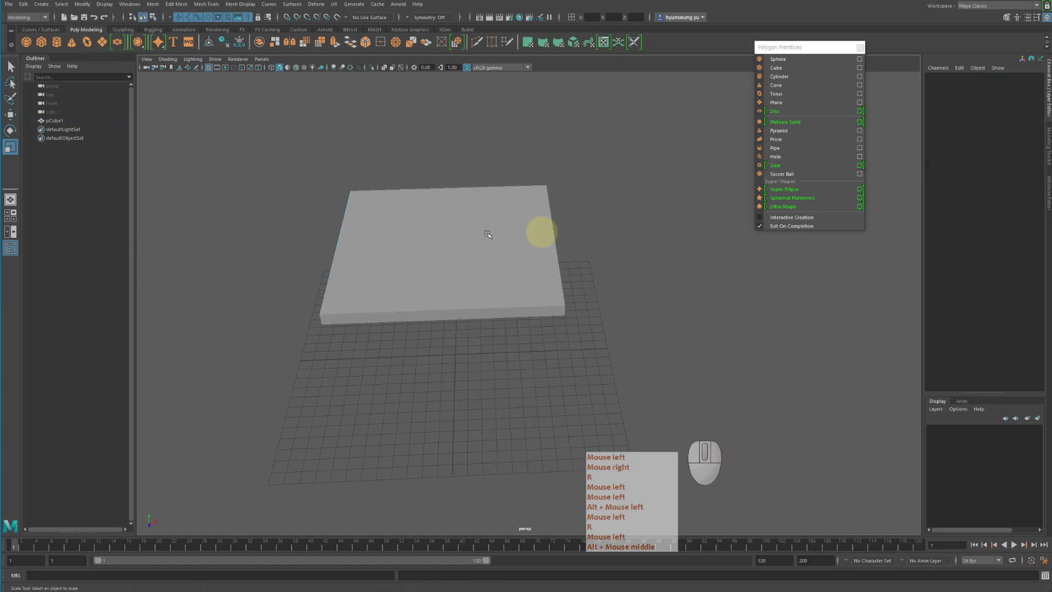
left_click_drag(522, 243, 557, 245)
right_click_drag(556, 244, 537, 244, "alt")
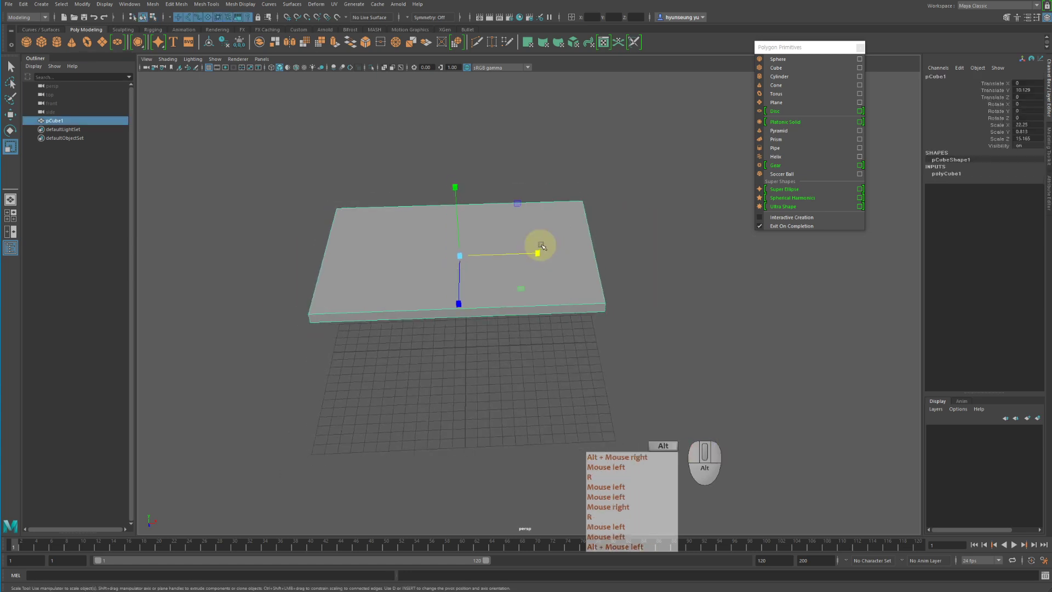
left_click_drag(537, 244, 560, 241, "alt")
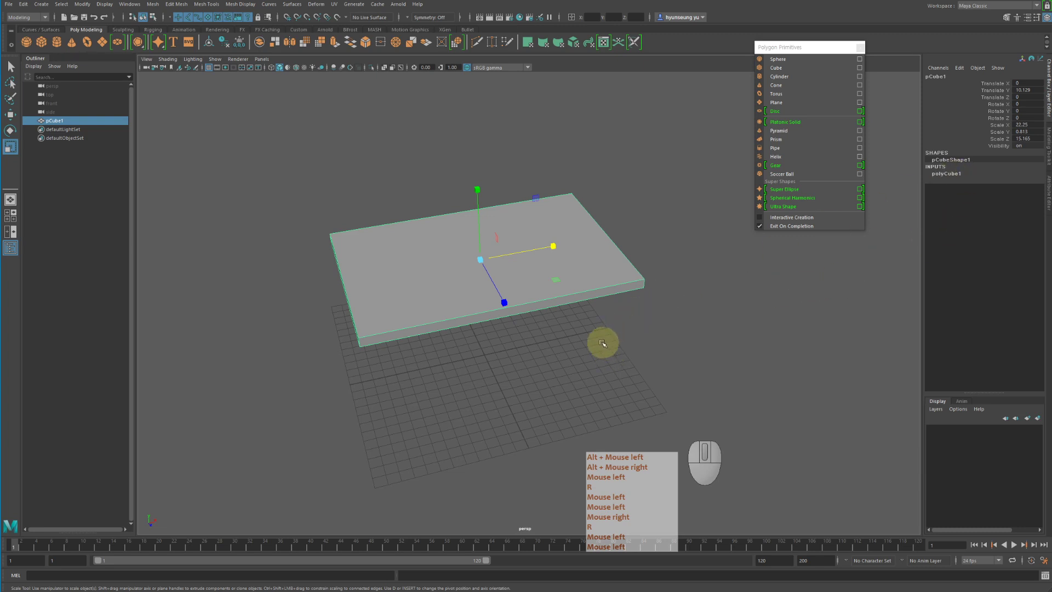
Step: Look over the Face, Edge and Vertex component modes available for the slab and switch it to Vertex mode
left_click_drag(566, 326, 544, 356, "alt")
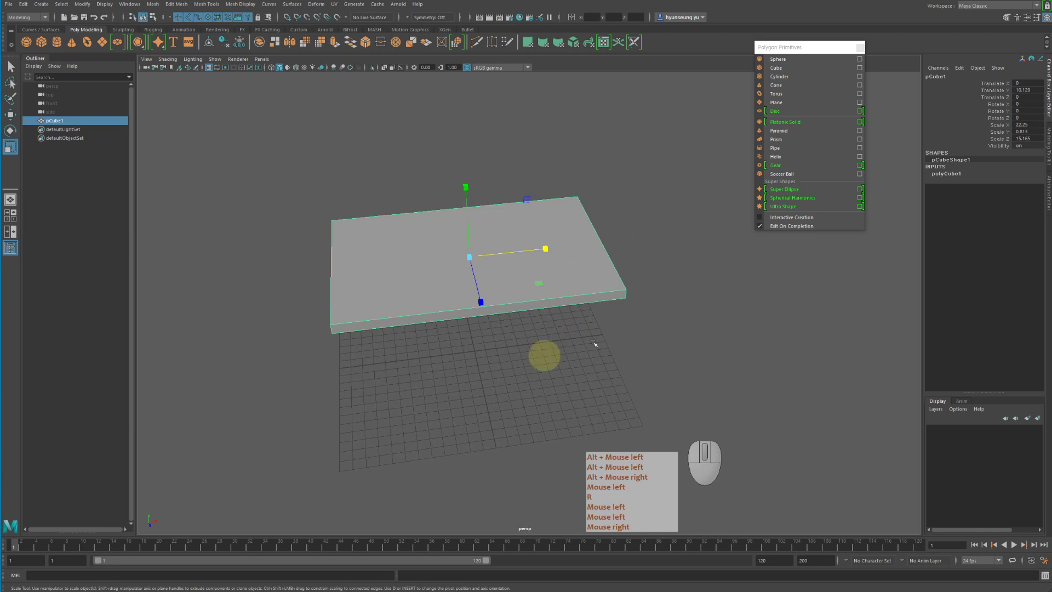
middle_click_drag(599, 284, 553, 291, "alt")
left_click_drag(553, 291, 545, 278, "alt")
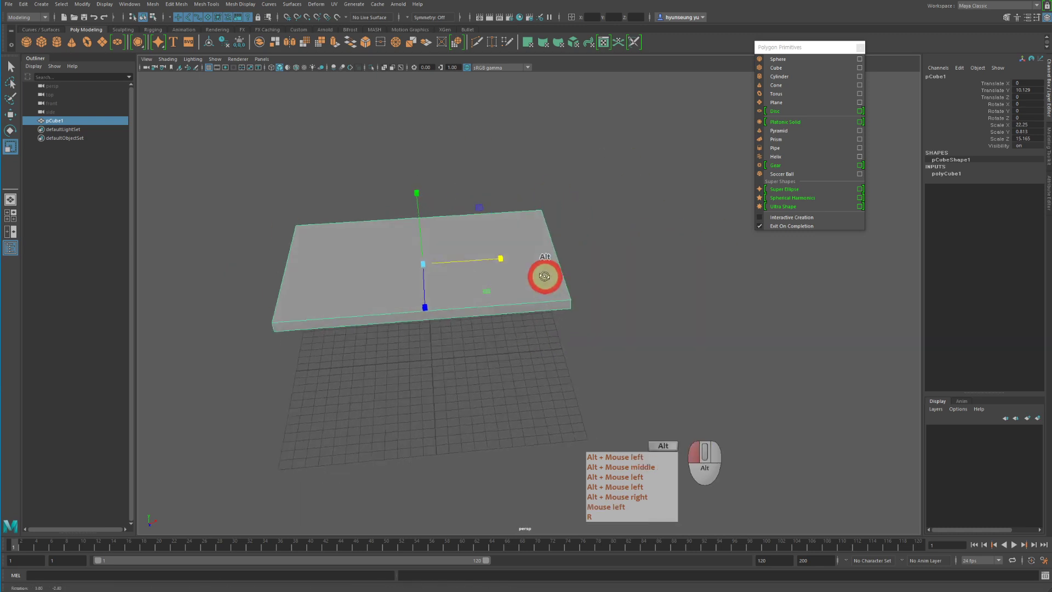
right_click(535, 225)
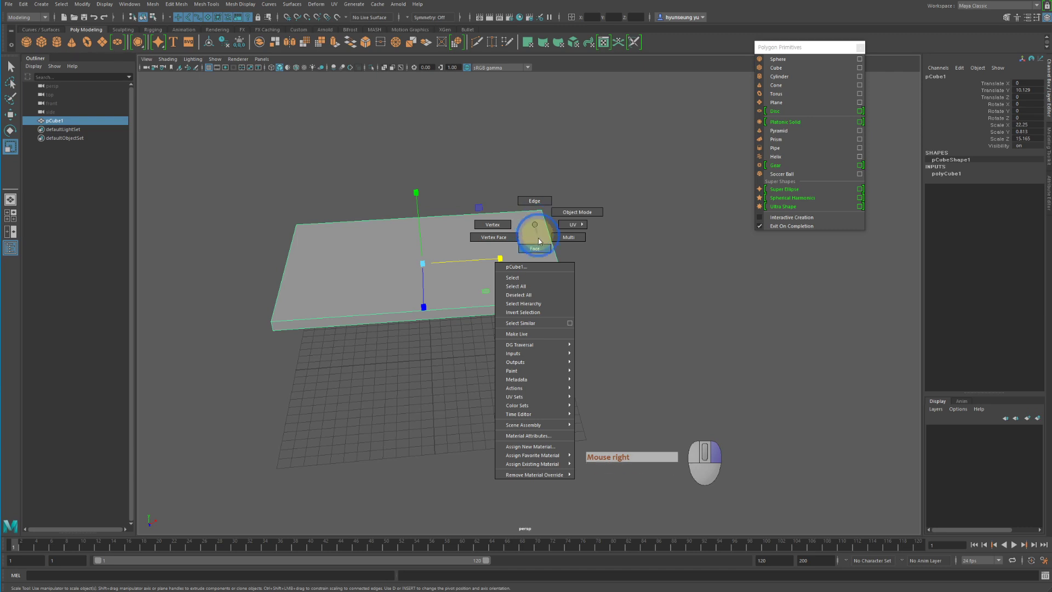
right_click_drag(538, 238, 524, 513)
right_click_drag(545, 206, 537, 231)
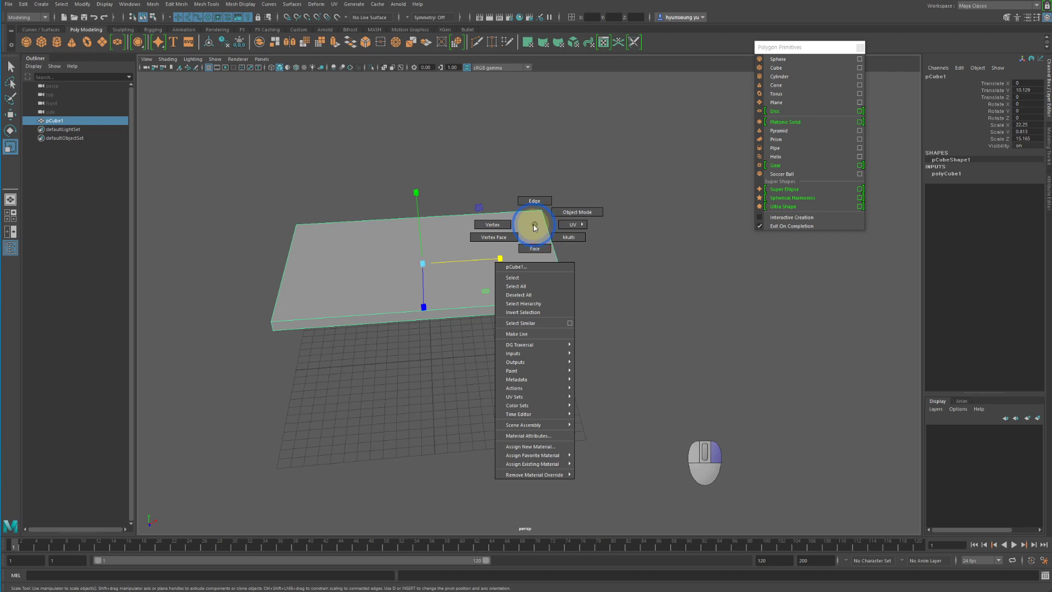
mouse_move(533, 225)
right_mouse_down()
mouse_move(493, 224)
mouse_move(534, 200)
mouse_move(535, 223)
right_mouse_up()
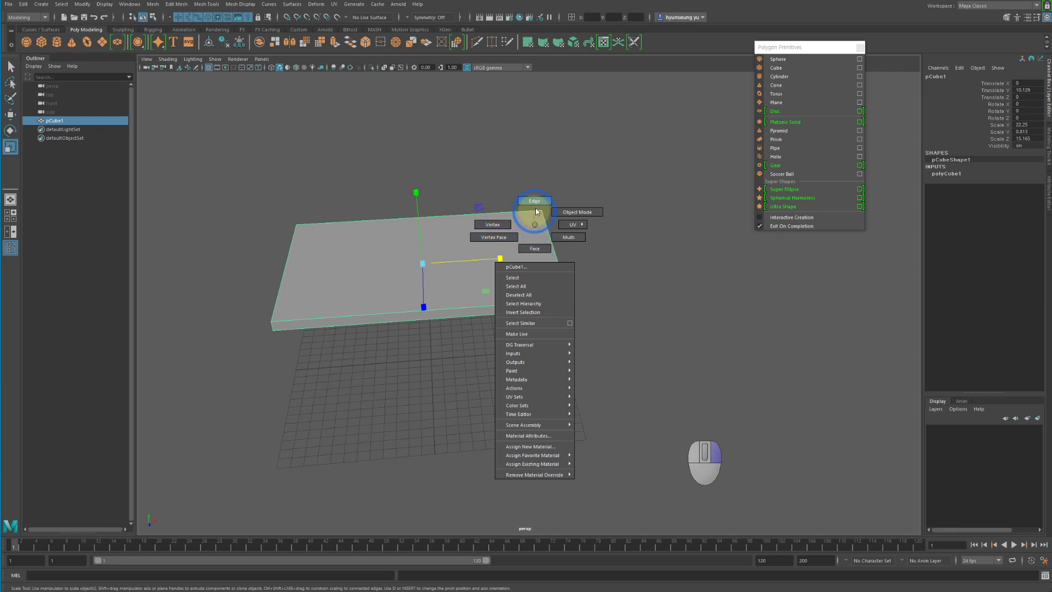
right_click_drag(536, 210, 503, 238)
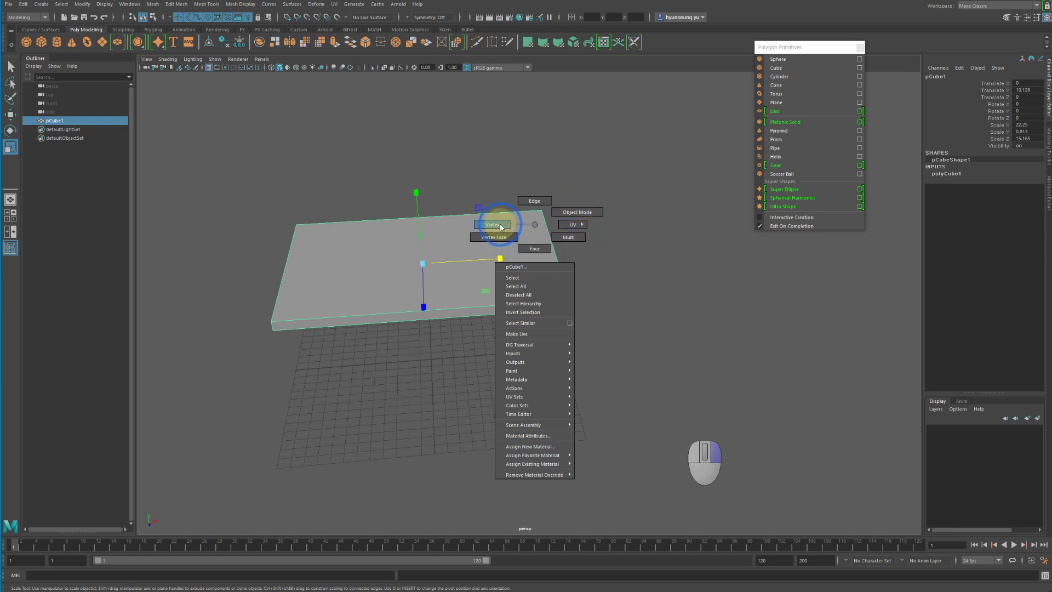
mouse_move(501, 227)
right_mouse_down()
mouse_move(529, 222)
mouse_move(536, 204)
mouse_move(535, 235)
mouse_move(491, 228)
mouse_move(528, 222)
mouse_move(493, 228)
mouse_move(536, 231)
mouse_move(491, 225)
right_mouse_up()
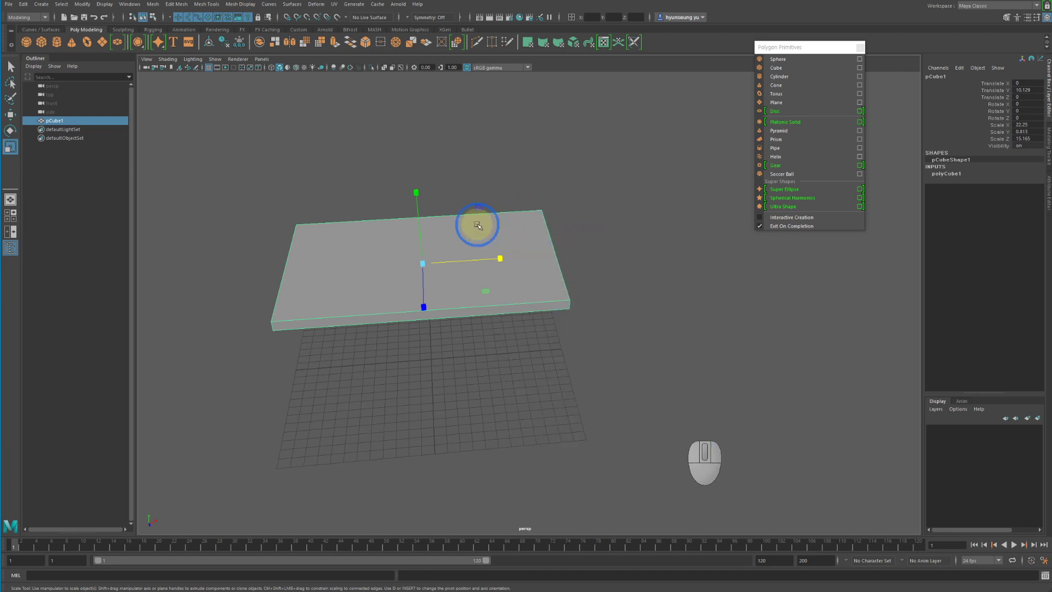
Step: Examine the slab's corners and edges in Vertex mode from several angles and distances
left_click_drag(635, 292, 634, 268, "alt")
right_click_drag(634, 267, 683, 263, "alt")
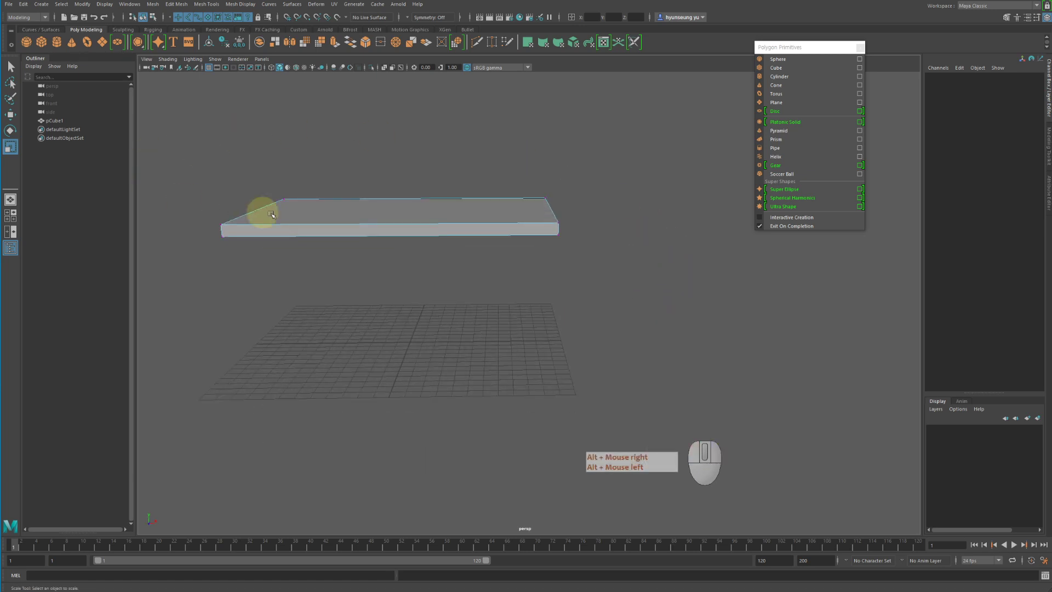
middle_click_drag(307, 206, 415, 234, "alt")
right_click_drag(516, 241, 479, 235)
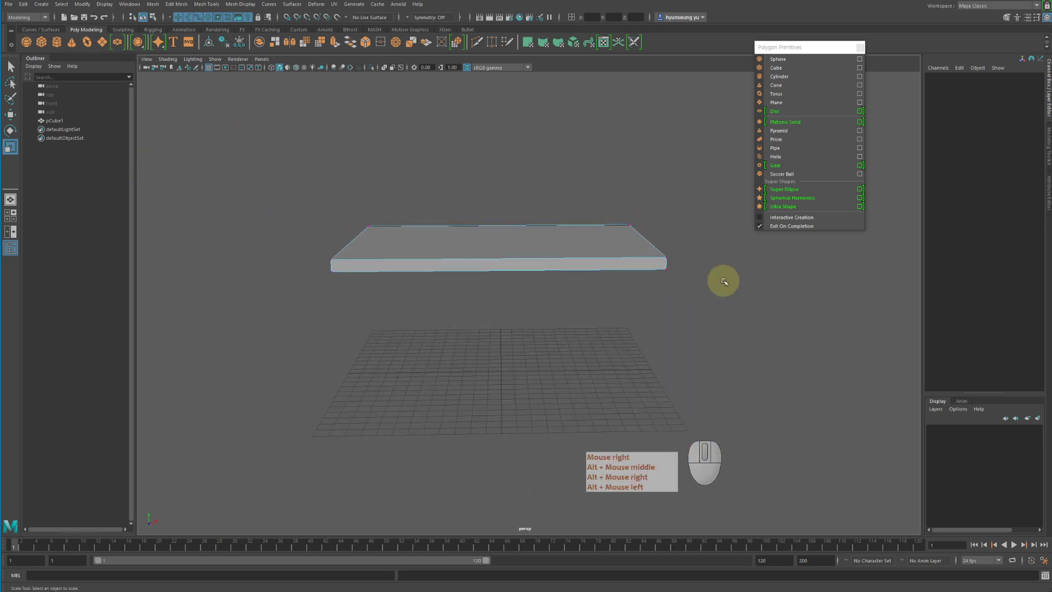
left_click_drag(721, 279, 708, 273, "alt")
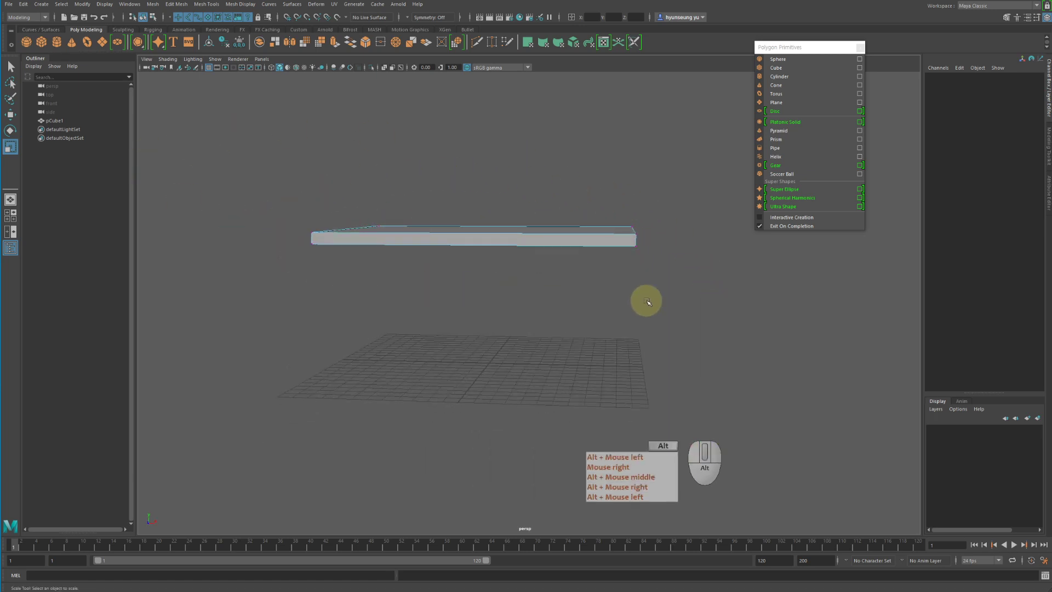
left_click_drag(643, 301, 664, 272, "alt")
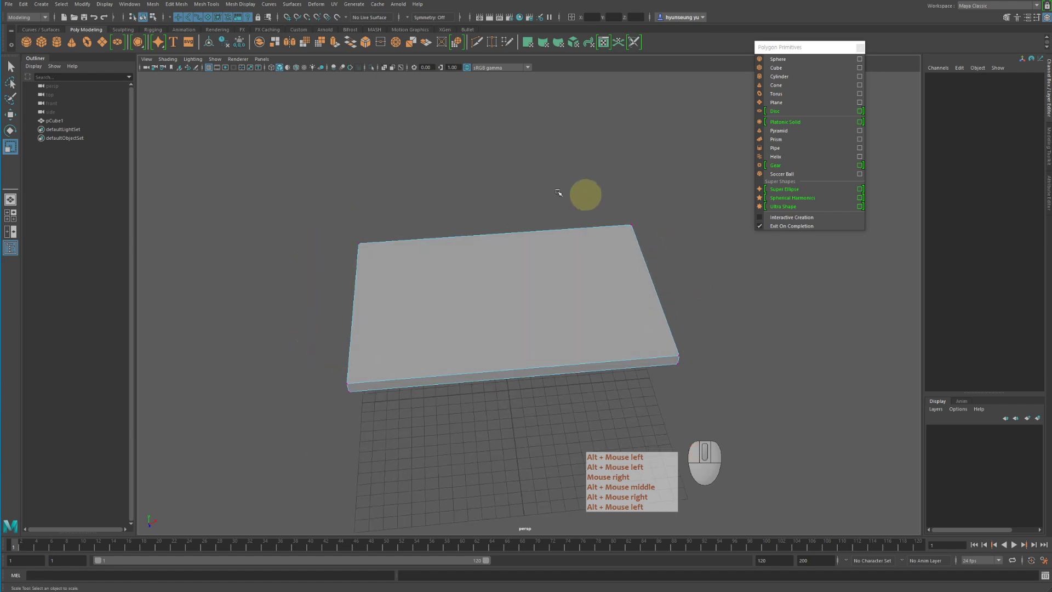
mouse_move(454, 258)
left_mouse_down("alt")
mouse_move(470, 265)
mouse_move(458, 245)
left_mouse_up("alt")
left_click_drag(351, 249, 341, 251, "alt")
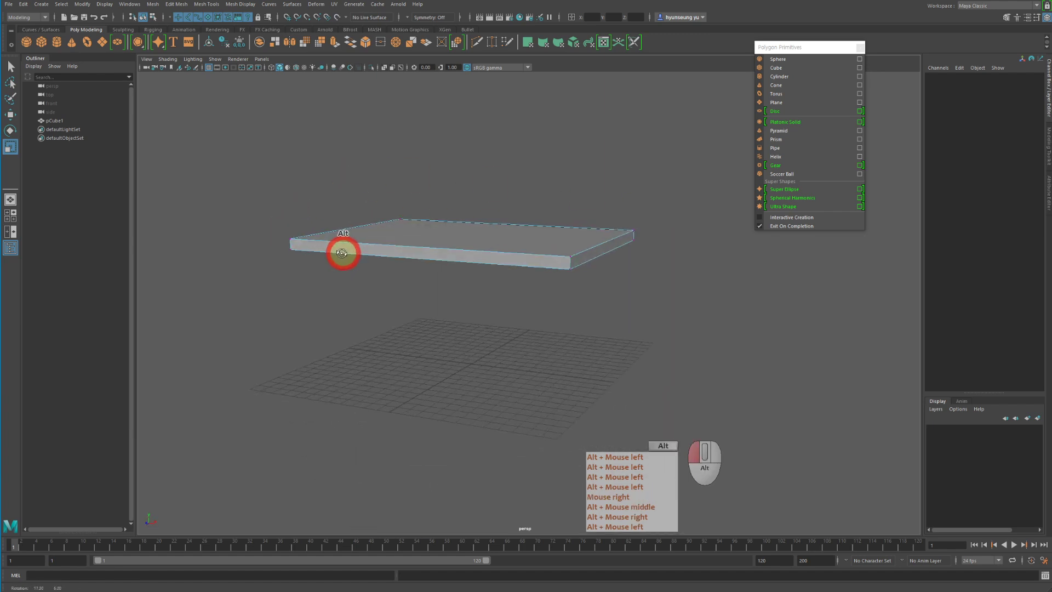
right_click_drag(340, 251, 498, 279, "alt")
left_click_drag(498, 280, 645, 287, "alt")
right_click_drag(645, 287, 497, 258, "alt")
middle_click_drag(498, 258, 421, 279, "alt")
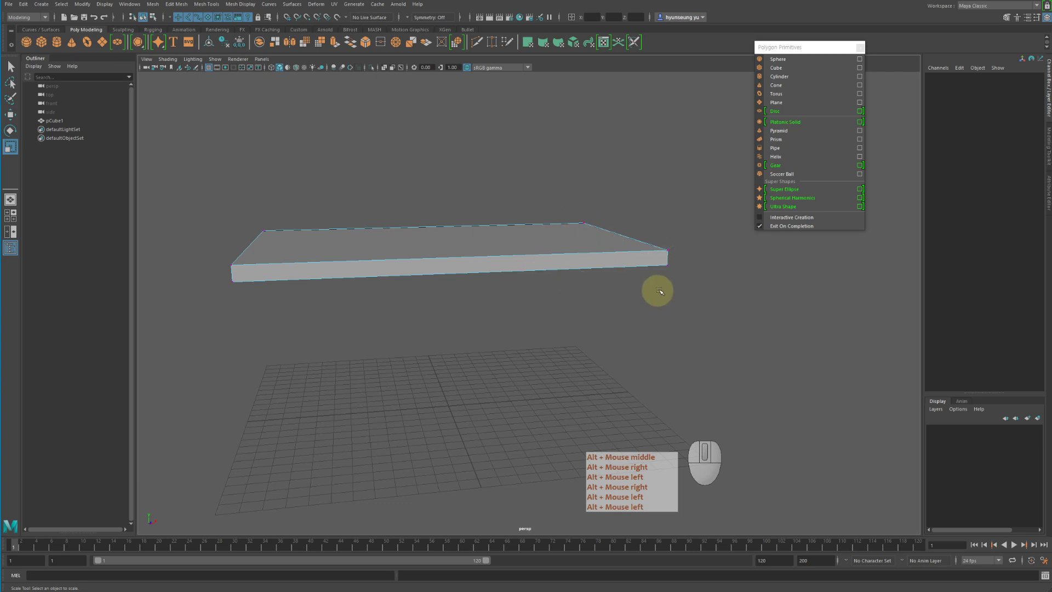
Step: Select the slab's upper front-right corner vertex and raise it along Y with the Move tool
left_click(668, 249)
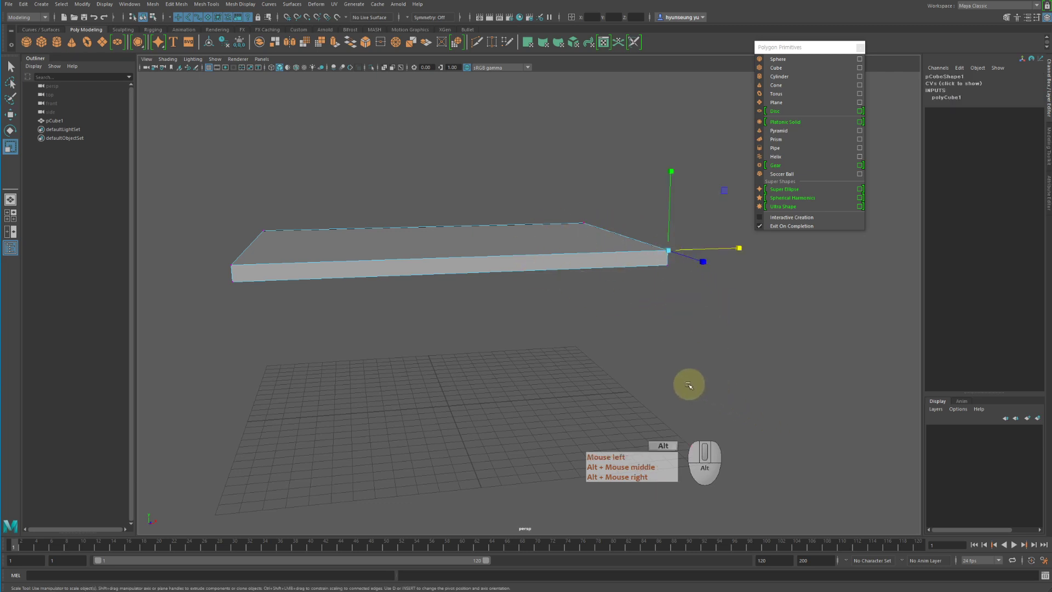
left_click_drag(689, 385, 674, 369, "alt")
key("w")
left_click_drag(655, 170, 656, 87)
left_click_drag(608, 230, 587, 248, "alt")
middle_click_drag(587, 249, 634, 281, "alt")
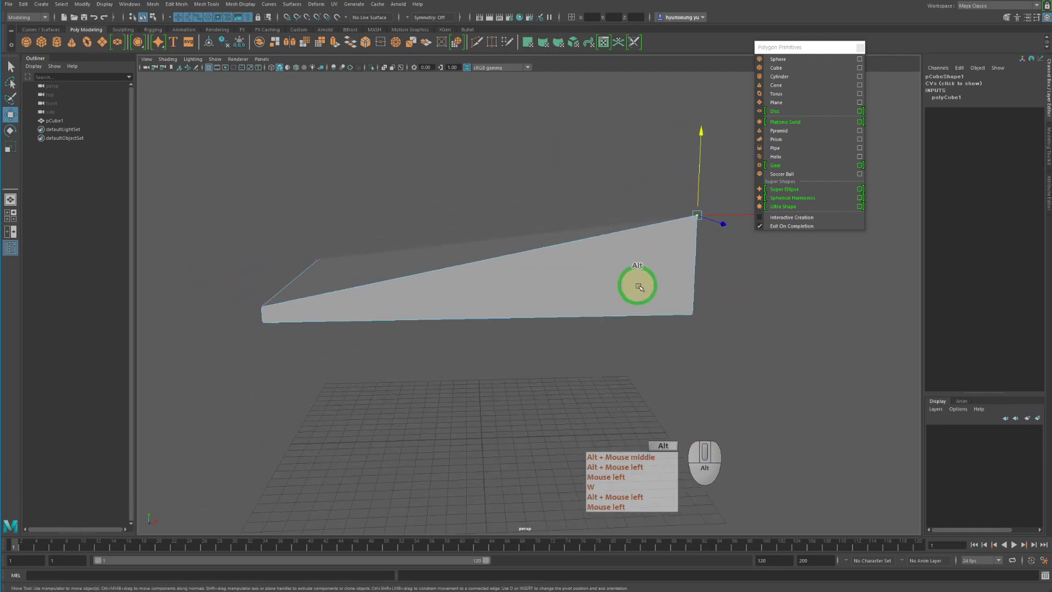
Step: Add the lower front-right corner vertex to the selection and move both vertices down along Y
mouse_move(634, 282)
left_mouse_down("alt")
mouse_move(652, 294)
mouse_move(639, 282)
left_mouse_up("alt")
left_click(697, 306, "shift")
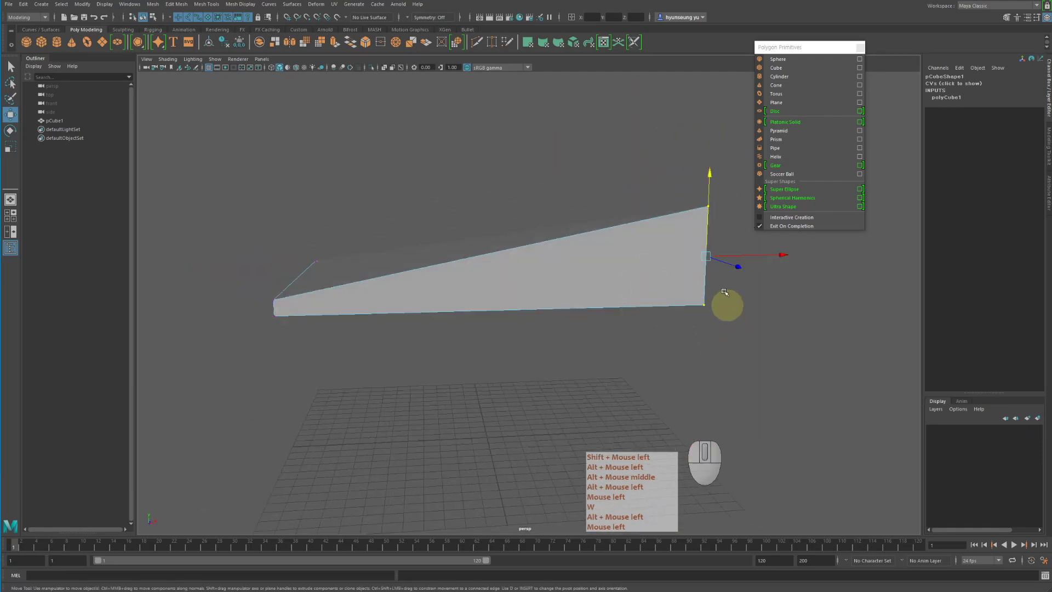
left_click_drag(711, 180, 715, 281)
middle_click_drag(715, 280, 699, 266, "alt")
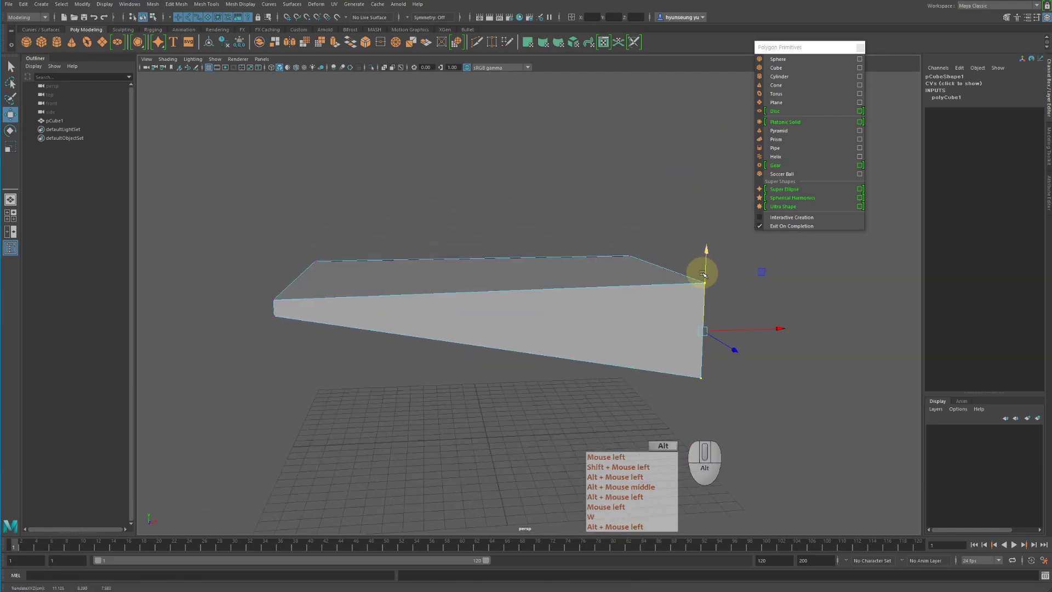
Step: Select the slab's four front corner vertices together, try shifting them along X, and undo the last change
right_click_drag(700, 265, 453, 237, "alt")
left_click_drag(453, 237, 798, 429, "alt")
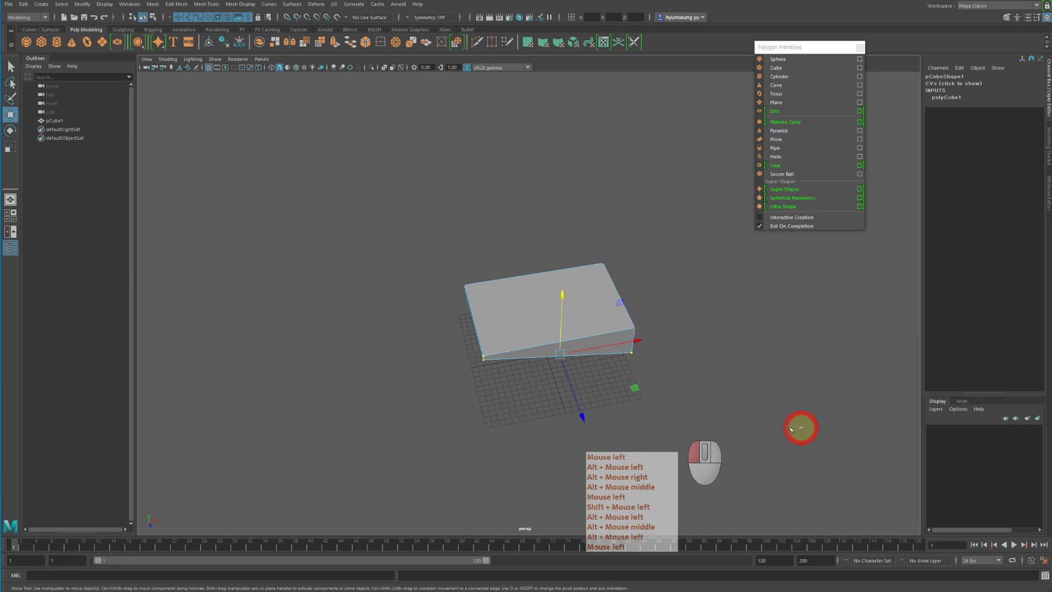
left_click(368, 307)
left_click_drag(624, 342, 458, 383)
key("z")
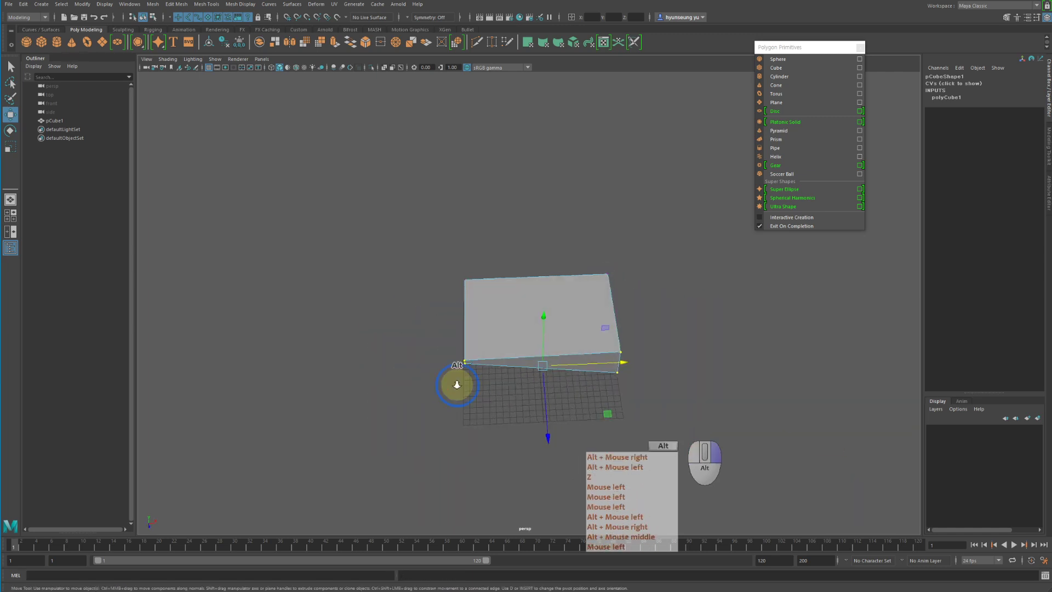
right_click_drag(457, 383, 526, 340, "alt")
middle_click_drag(526, 340, 588, 299, "alt")
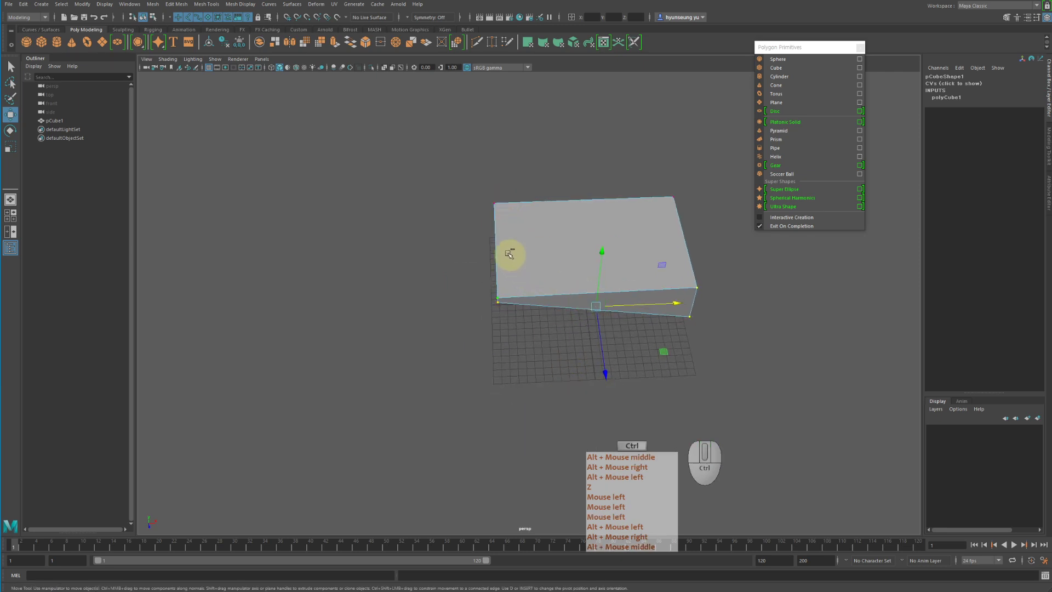
Step: Add the back-left corner vertices to the selection with a selection box and shift all selected vertices slightly along positive X
key("ctrl+shift+Caps_Lock")
key("Caps_Lock")
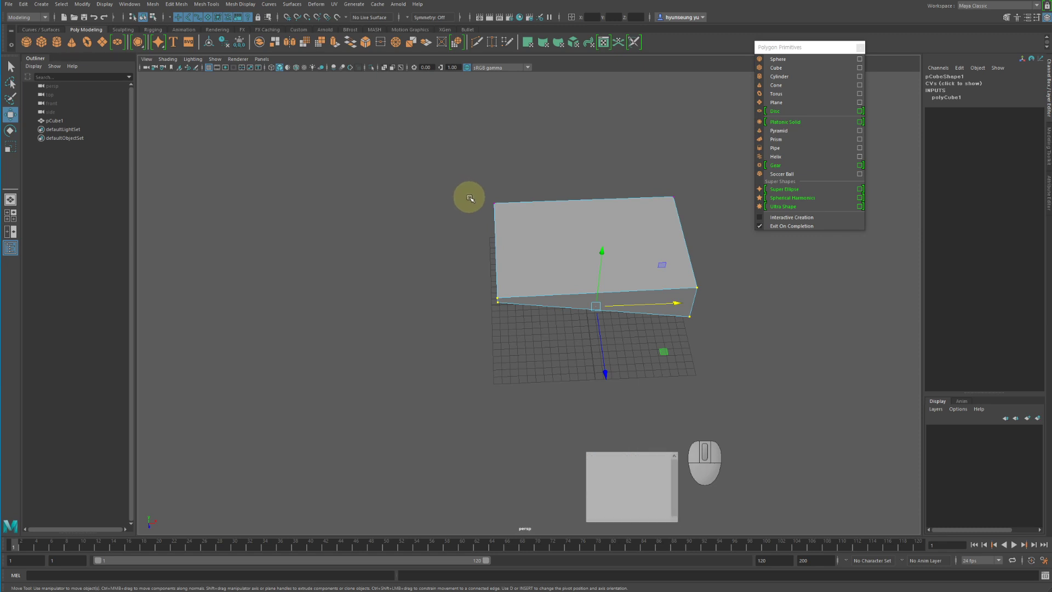
left_click_drag(466, 181, 537, 229, "ctrl+shift")
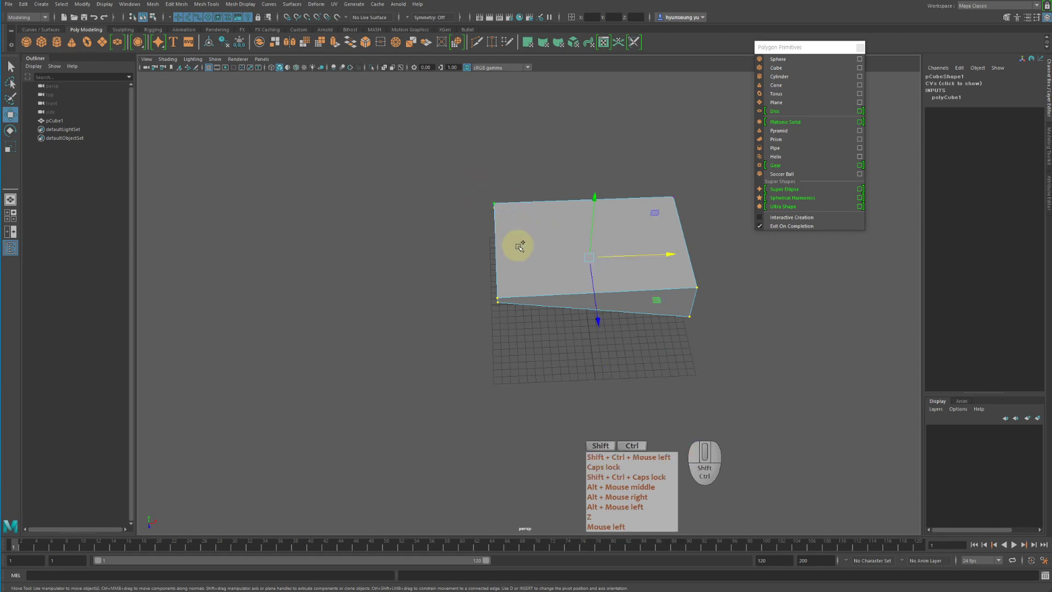
left_click(657, 253)
mouse_move(657, 252)
left_mouse_down()
mouse_move(582, 244)
mouse_move(667, 253)
left_mouse_up()
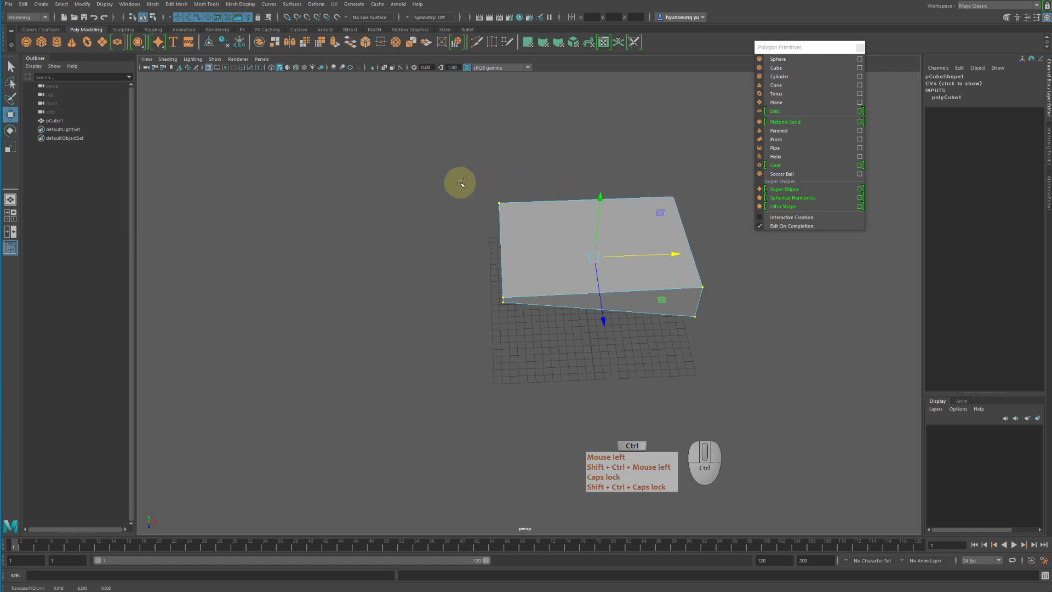
Step: Remove the back-left corner vertices from the selection, add the upper one back, and try toggling the lower one's selection
left_click_drag(461, 183, 568, 241, "ctrl")
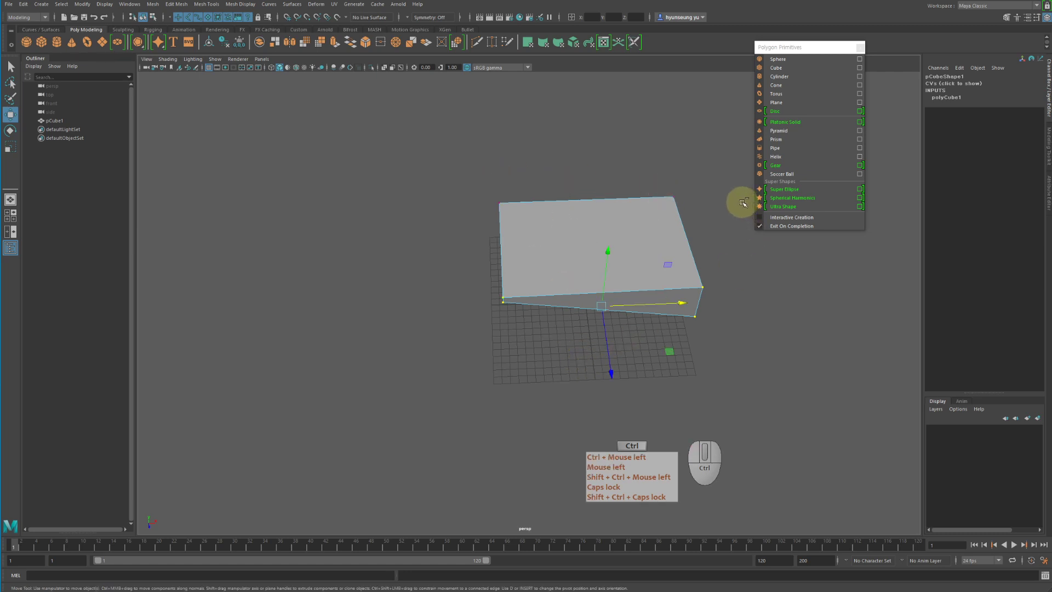
left_click(503, 201, "shift")
left_click_drag(438, 223, 537, 250, "alt")
middle_click_drag(428, 233, 450, 243, "alt")
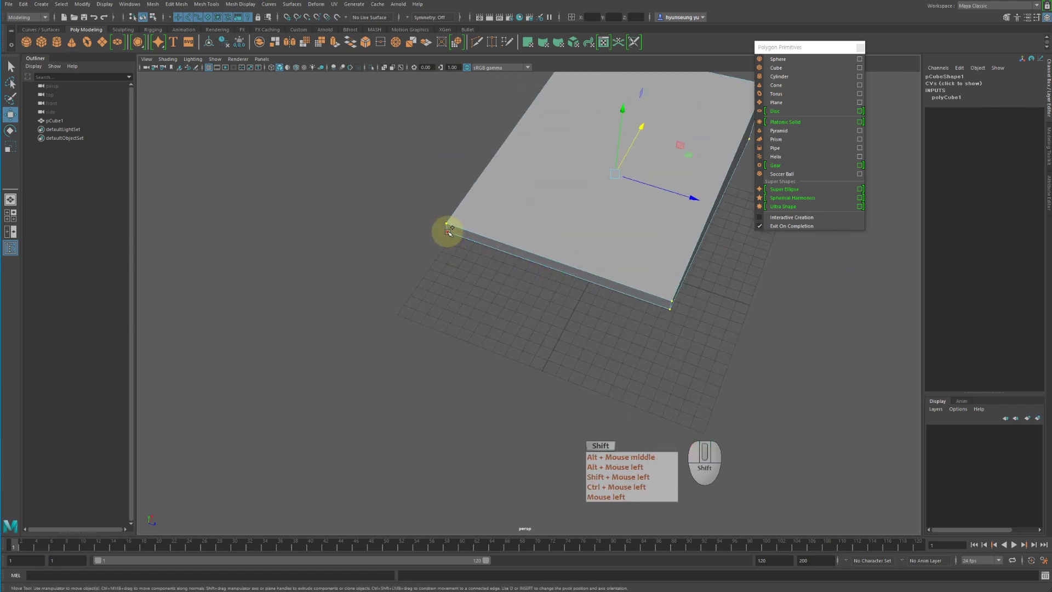
left_click(450, 234, "shift")
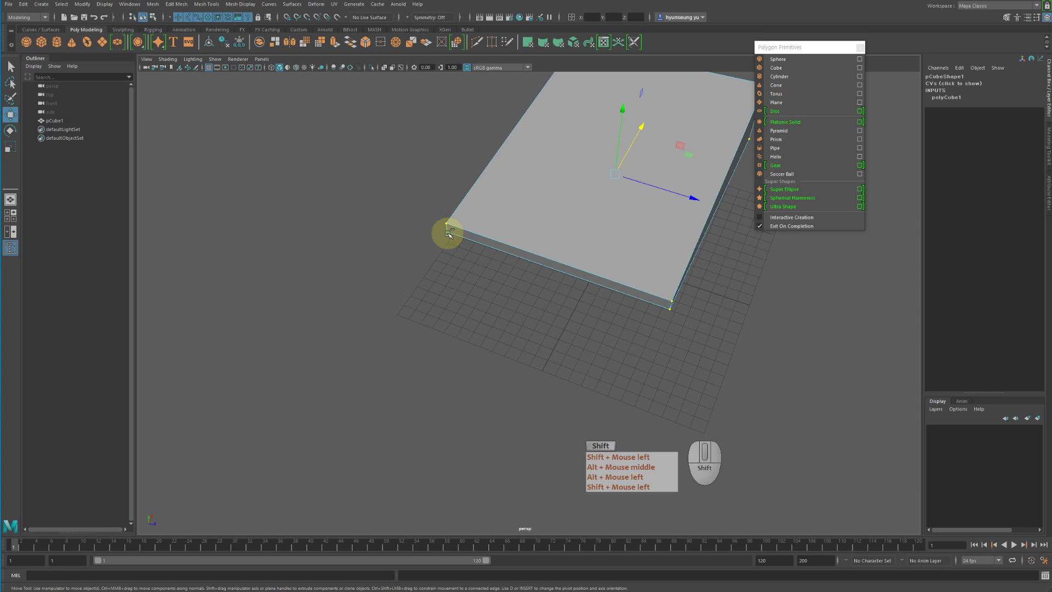
left_click(447, 232, "shift")
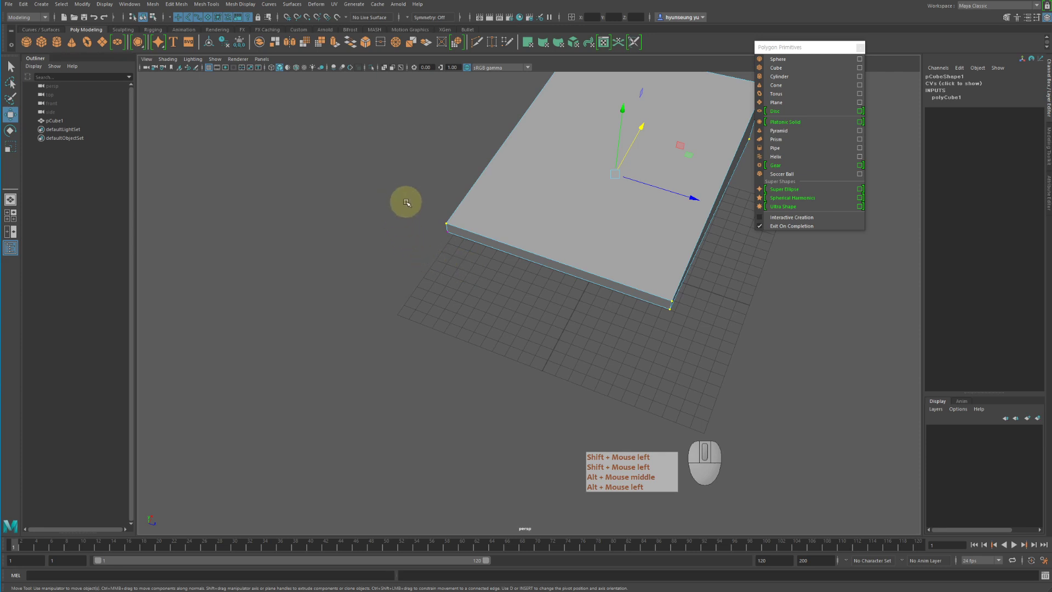
Step: Add the left corner's vertices with a selection box and move all selected vertices along negative X and positive Z
left_click_drag(429, 206, 597, 296, "ctrl+shift")
right_click_drag(592, 294, 536, 285, "alt")
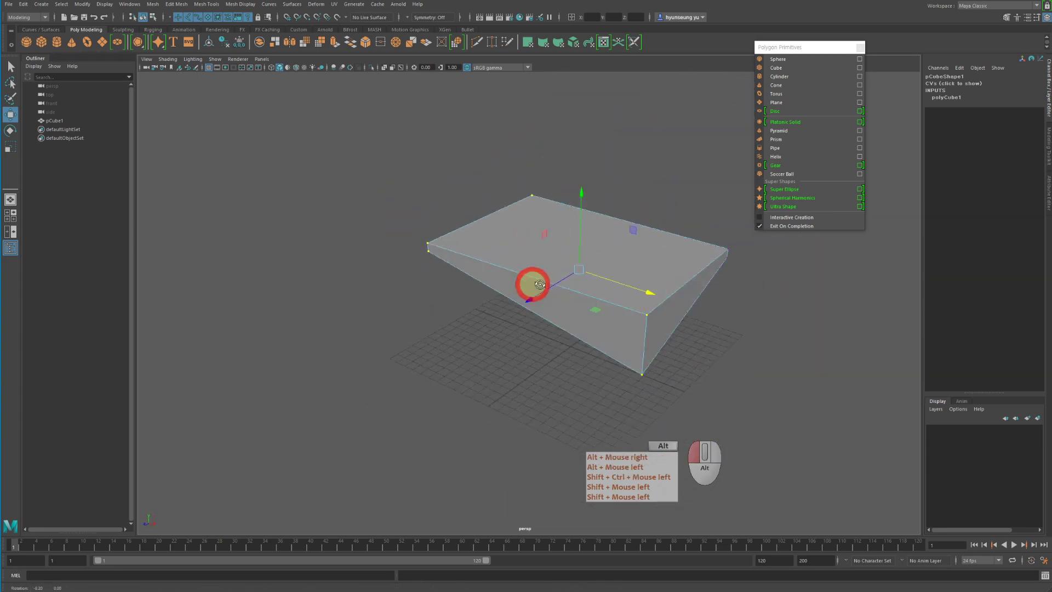
left_click_drag(536, 284, 592, 282, "alt")
key("w")
left_click_drag(695, 274, 617, 258)
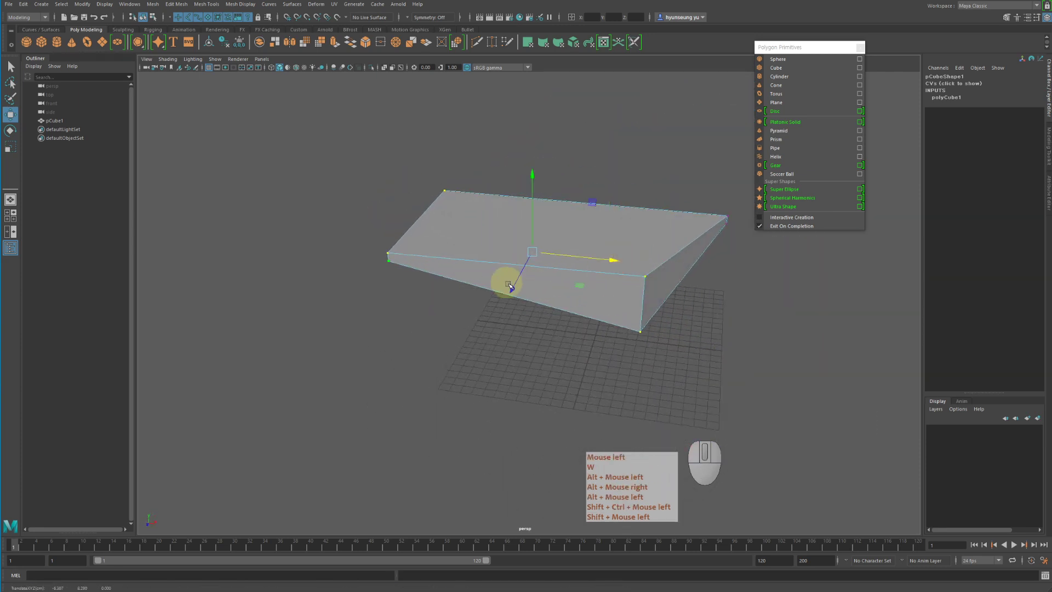
left_click_drag(504, 298, 507, 322)
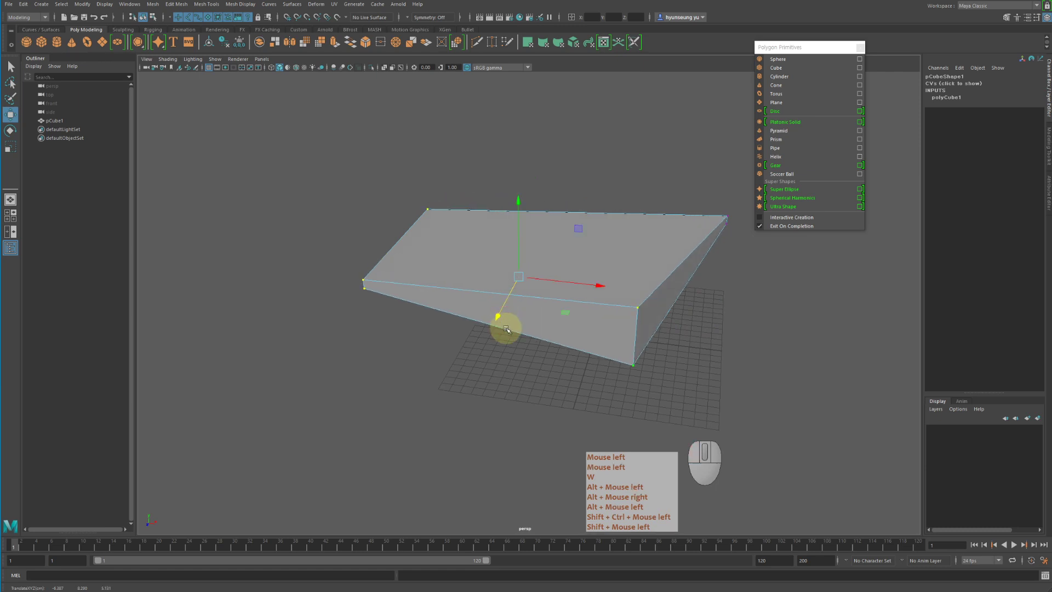
Step: Return the slab to object mode and clear the selection
middle_click_drag(671, 381, 697, 329, "alt")
right_click_drag(697, 329, 557, 324, "alt")
left_click_drag(557, 324, 580, 281, "alt")
right_click(581, 281)
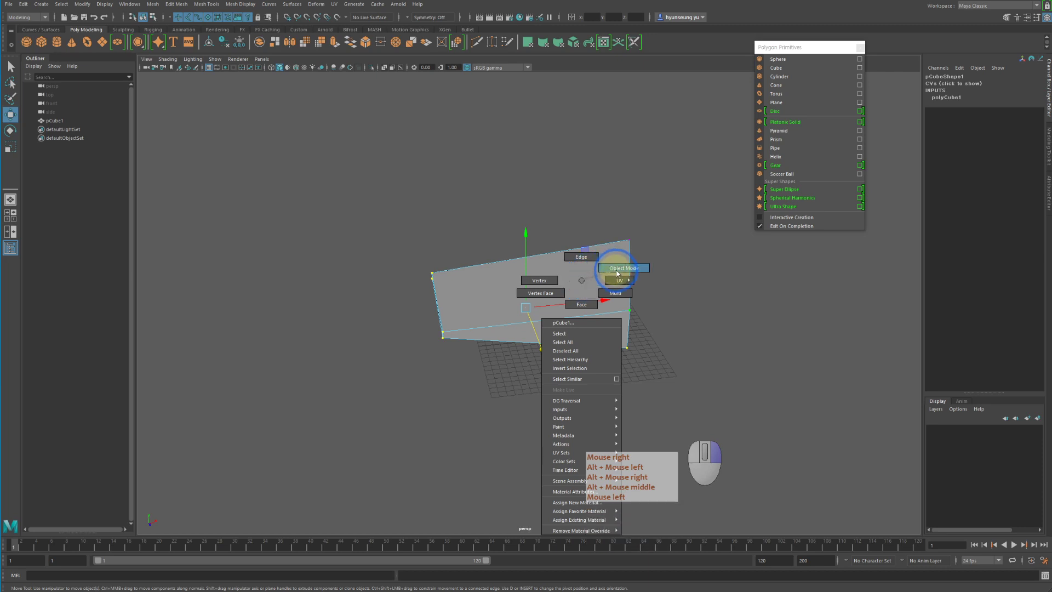
left_click(840, 329)
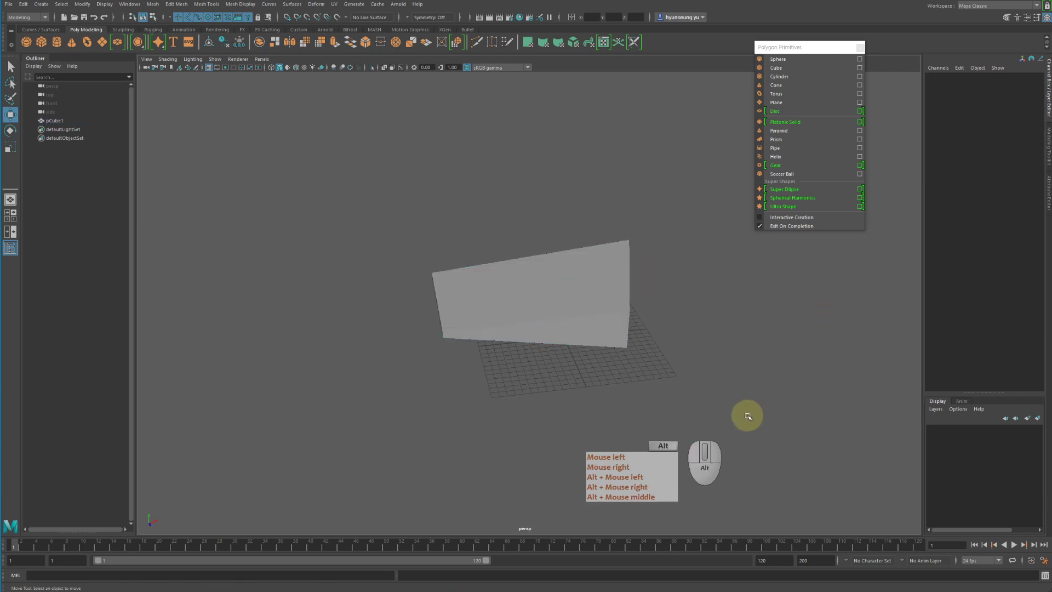
Step: Try moving the whole slab about 13.57 units along X, and undo the move
left_click_drag(747, 413, 697, 400, "alt")
left_click(564, 274)
mouse_move(570, 312)
left_mouse_down("alt")
mouse_move(477, 336)
mouse_move(583, 329)
left_mouse_up("alt")
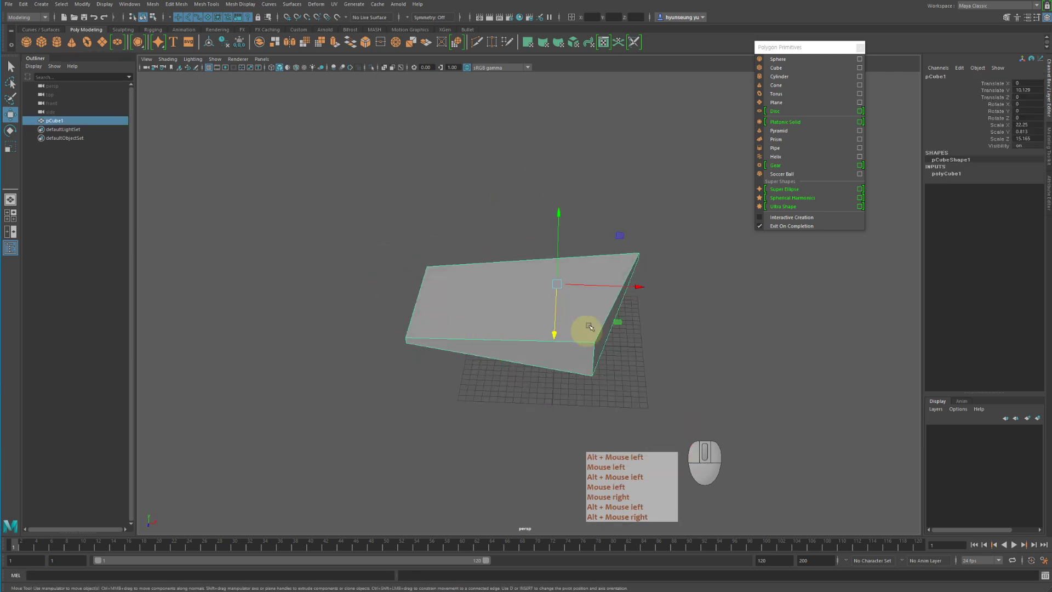
left_click_drag(622, 286, 817, 376)
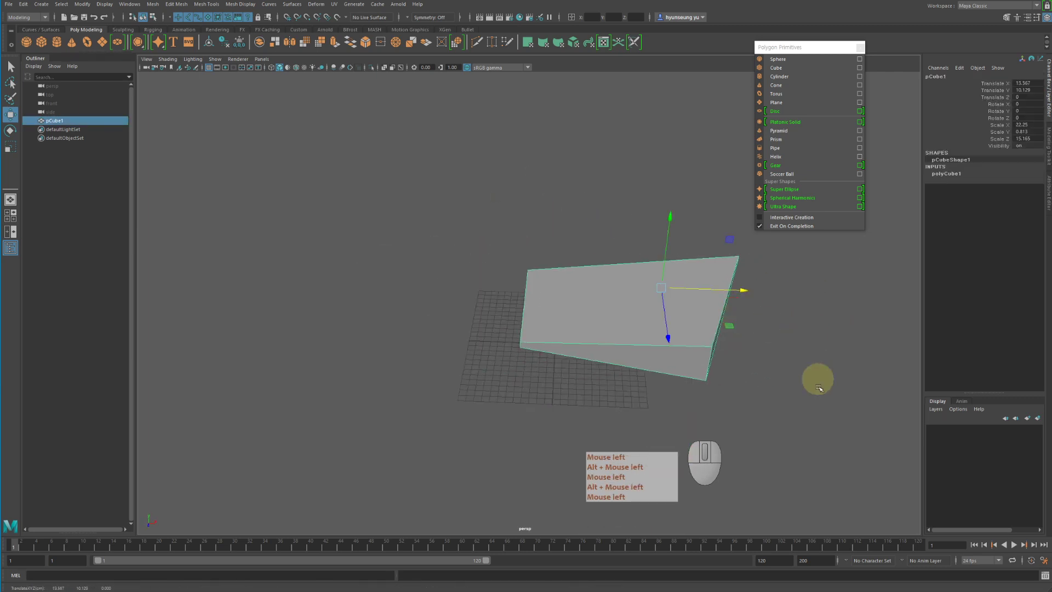
key("z")
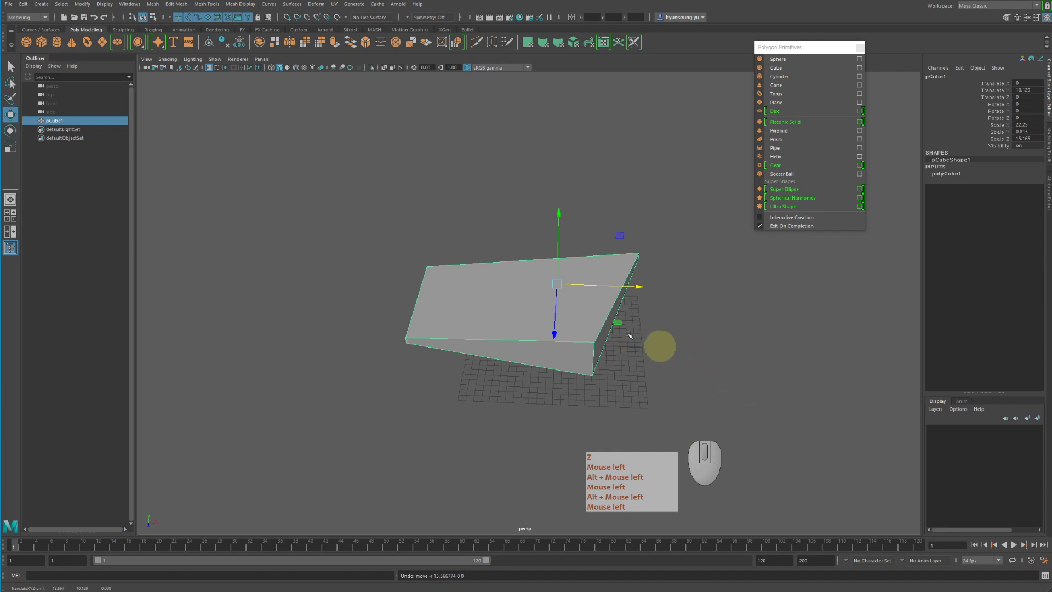
Step: Switch the slab to edge selection, select the upper edge at its right end, and raise that edge along Y
right_click(542, 285)
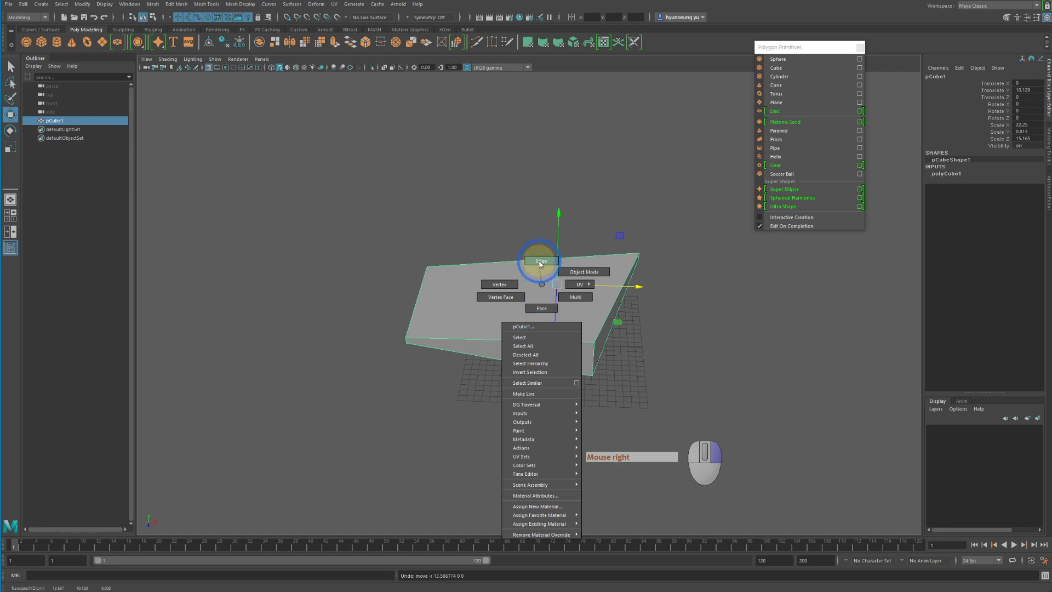
right_click_drag(540, 263, 540, 264)
left_click_drag(660, 286, 749, 285, "alt")
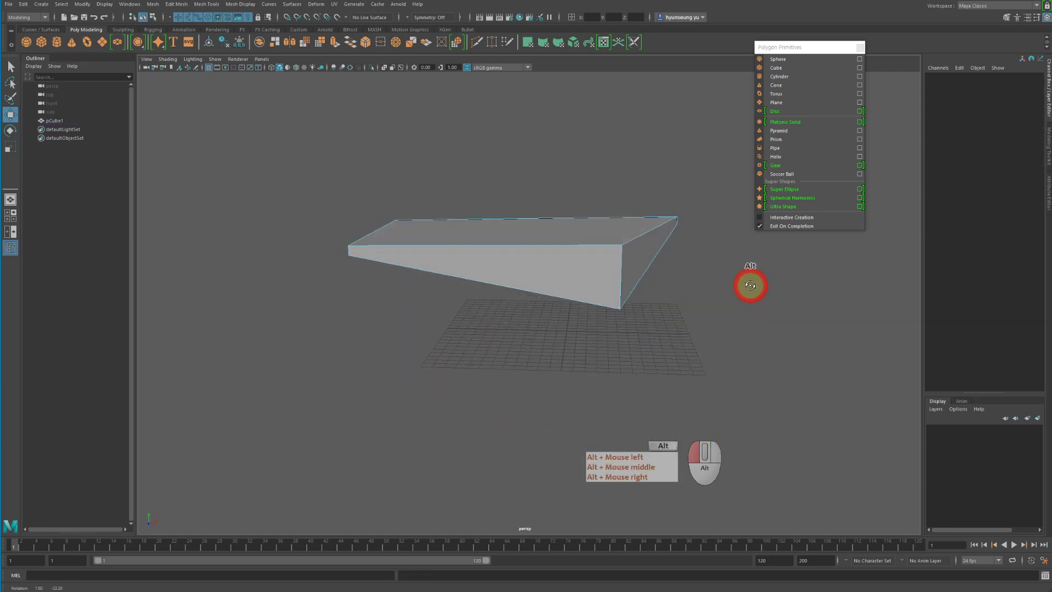
left_click(654, 234)
left_click_drag(676, 263, 763, 303, "alt")
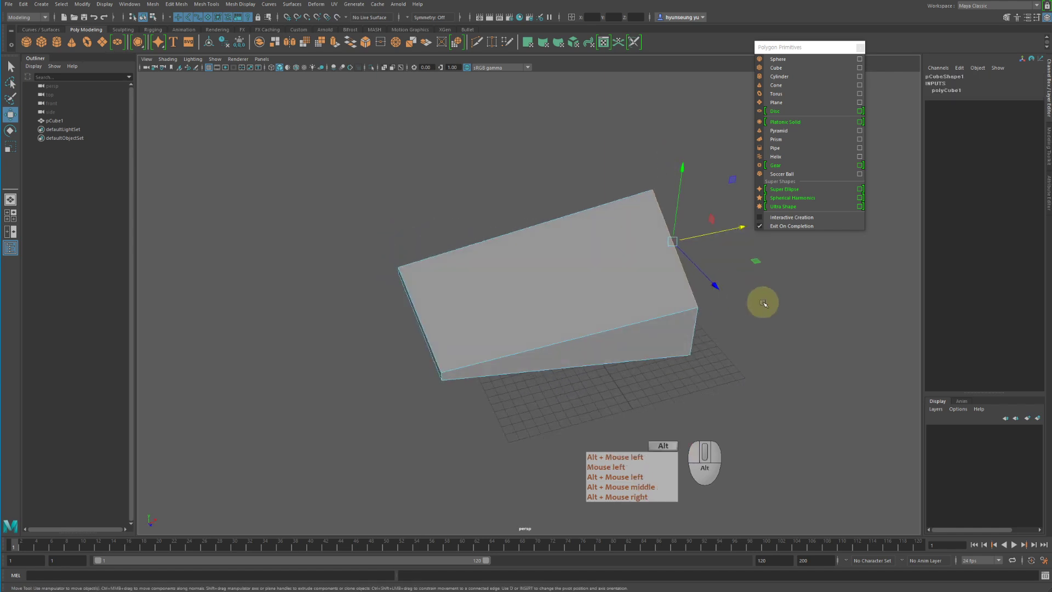
middle_click_drag(763, 303, 651, 256, "alt")
left_click_drag(638, 235, 691, 117)
left_click_drag(703, 179, 664, 174, "alt")
right_click_drag(664, 174, 629, 168, "alt")
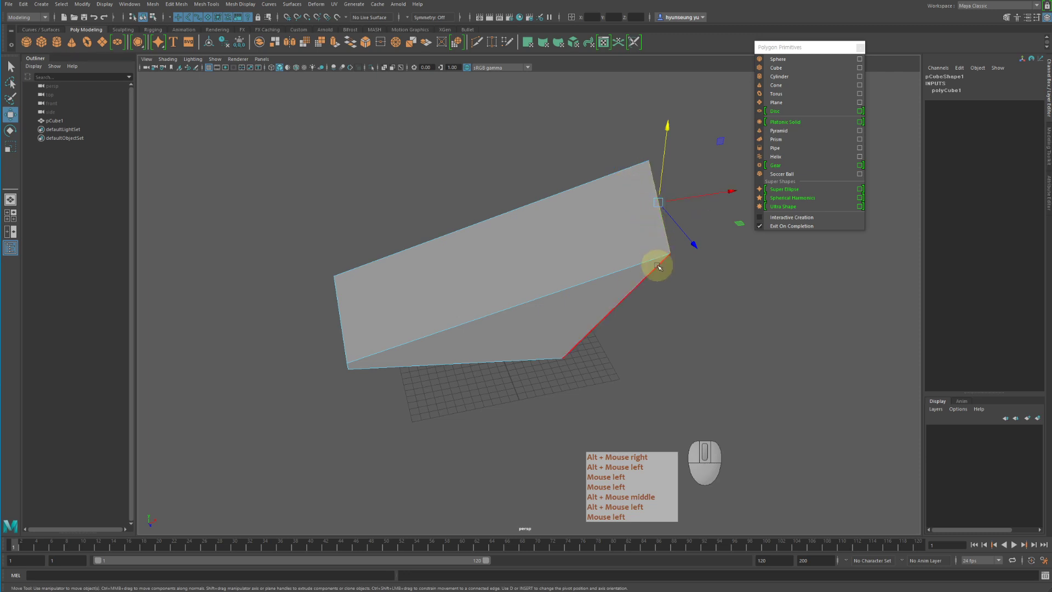
Step: Rotate the raised edge and try the Scale tool on it
left_click_drag(657, 266, 657, 192, "alt")
key("e")
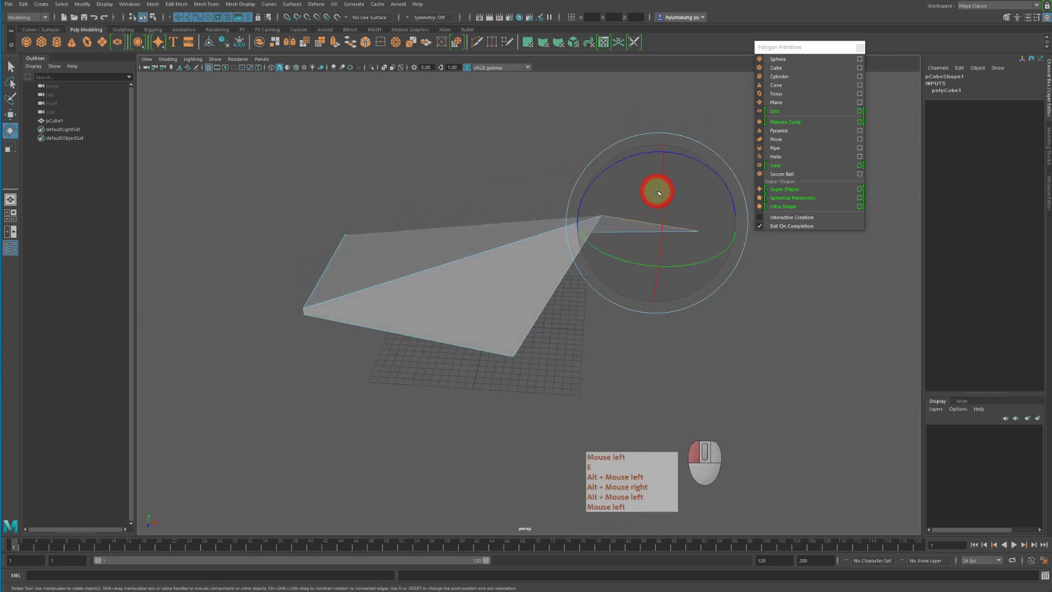
key("r")
middle_click_drag(618, 331, 743, 345)
left_click_drag(742, 345, 658, 359, "alt")
left_click(500, 308)
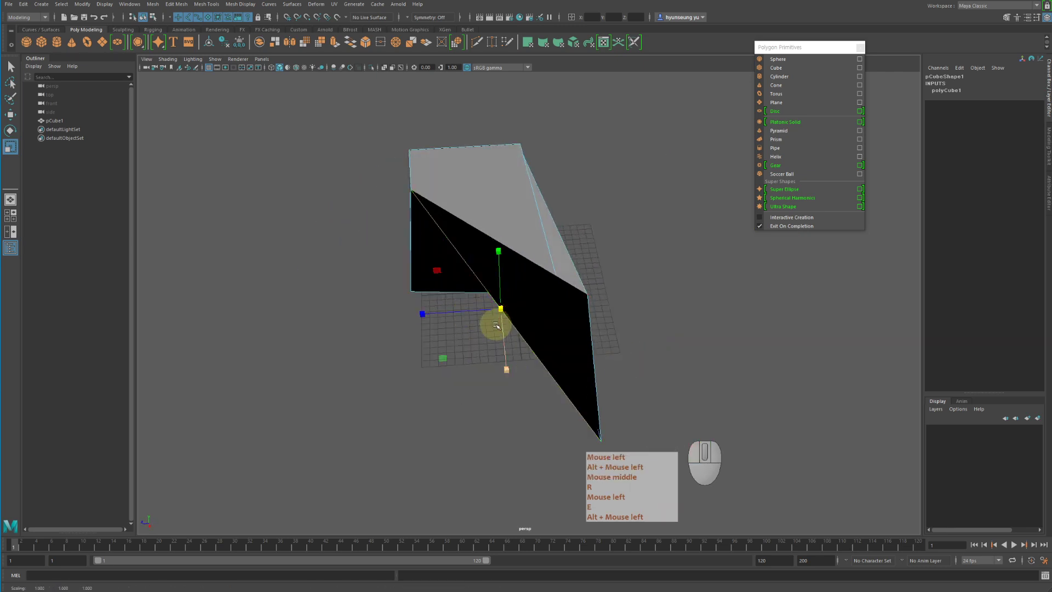
left_click_drag(496, 324, 575, 326, "alt")
right_click_drag(575, 326, 600, 319, "alt")
middle_click_drag(599, 319, 623, 310, "alt")
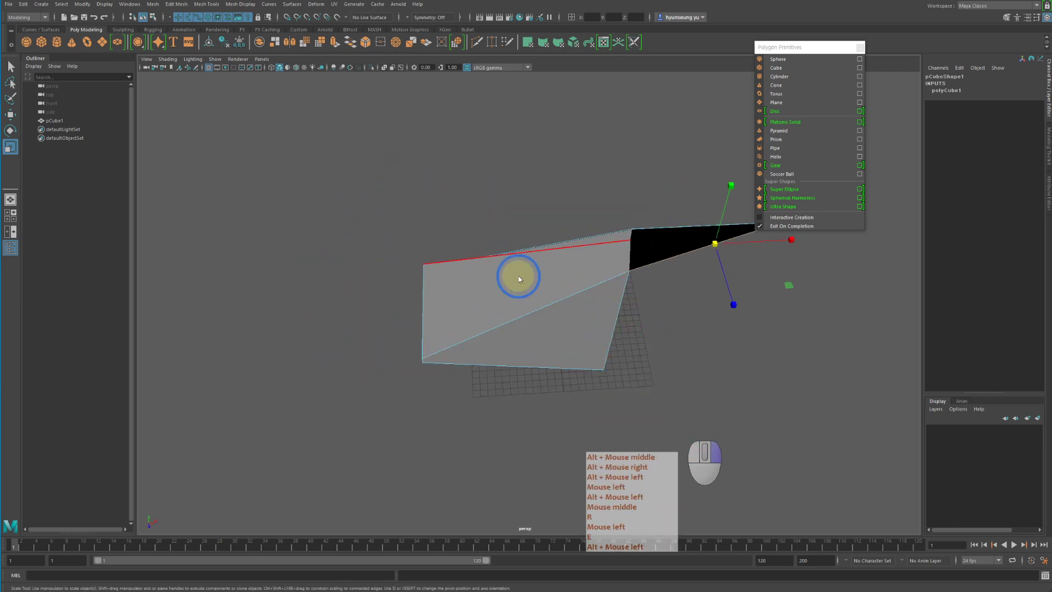
Step: Switch to face selection and select several of the shape's faces one after another
right_click_drag(520, 279, 575, 289)
left_click(603, 335)
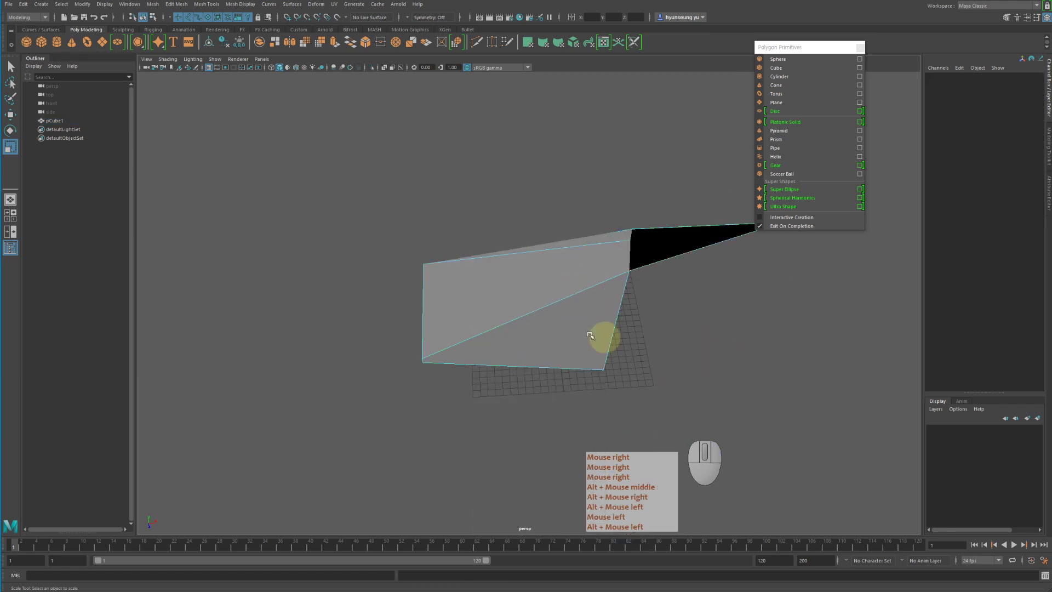
left_click(478, 311)
left_click_drag(478, 311, 551, 242, "alt")
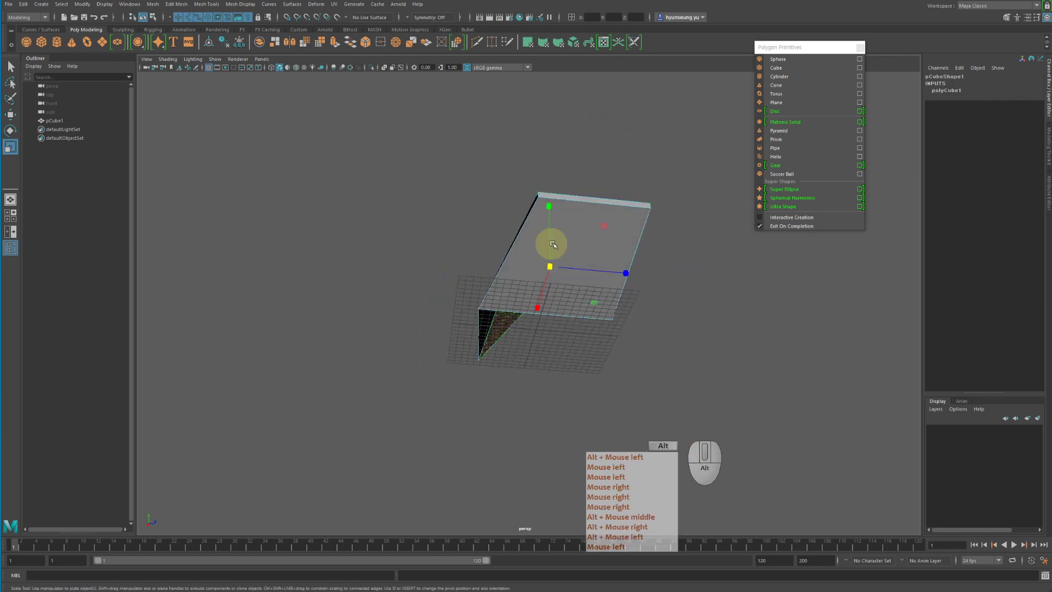
left_click_drag(594, 270, 575, 348, "alt")
left_click(575, 347)
left_click(557, 197)
left_click(462, 202)
left_click_drag(485, 296, 553, 289, "alt")
Step: Move the triangular side face, pulling it outward along Z, and call up the Rotate and Scale tools on it
key("w")
left_click_drag(494, 170, 633, 218)
left_click_drag(657, 264, 705, 284)
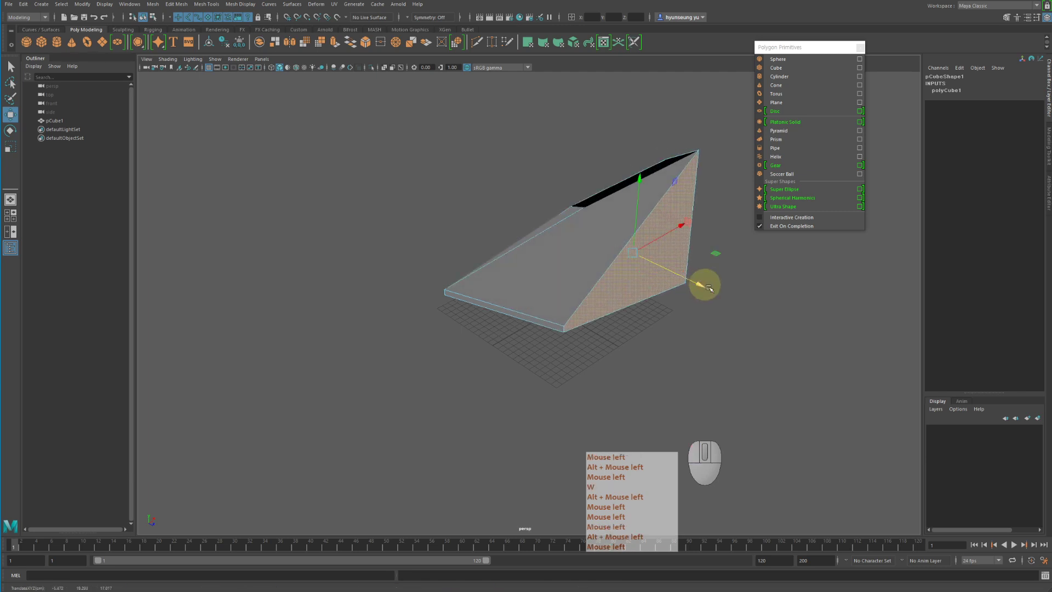
left_click_drag(746, 325, 718, 333, "alt")
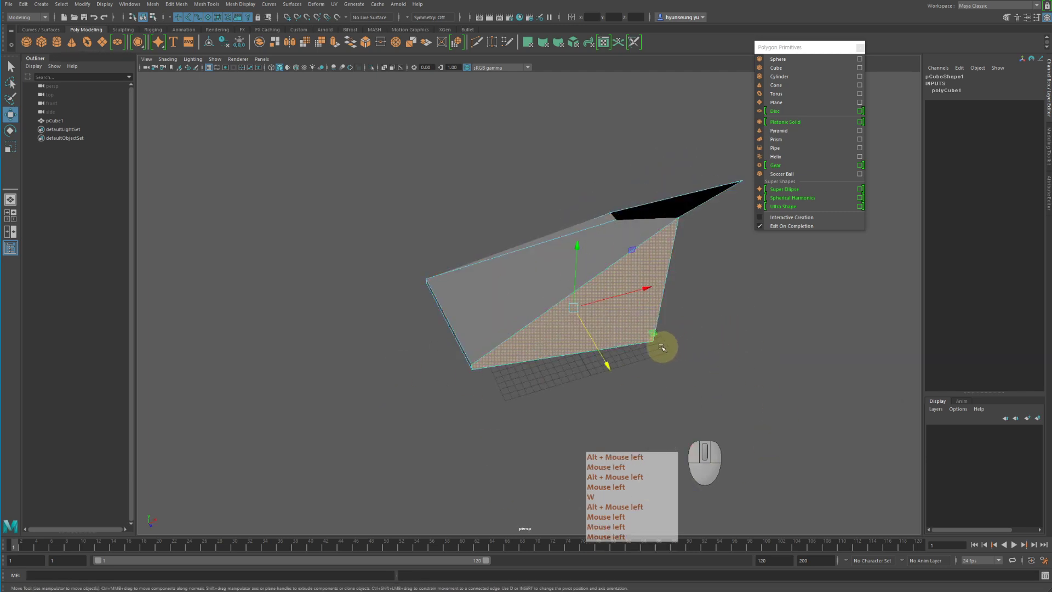
left_click_drag(609, 372, 603, 315, "alt")
key("e")
key("r")
Step: Return to object mode, clear the selection, and reselect the whole deformed cube
right_click_drag(612, 283, 651, 260)
left_click(742, 271)
left_click_drag(746, 366, 543, 300, "alt")
left_click(541, 298)
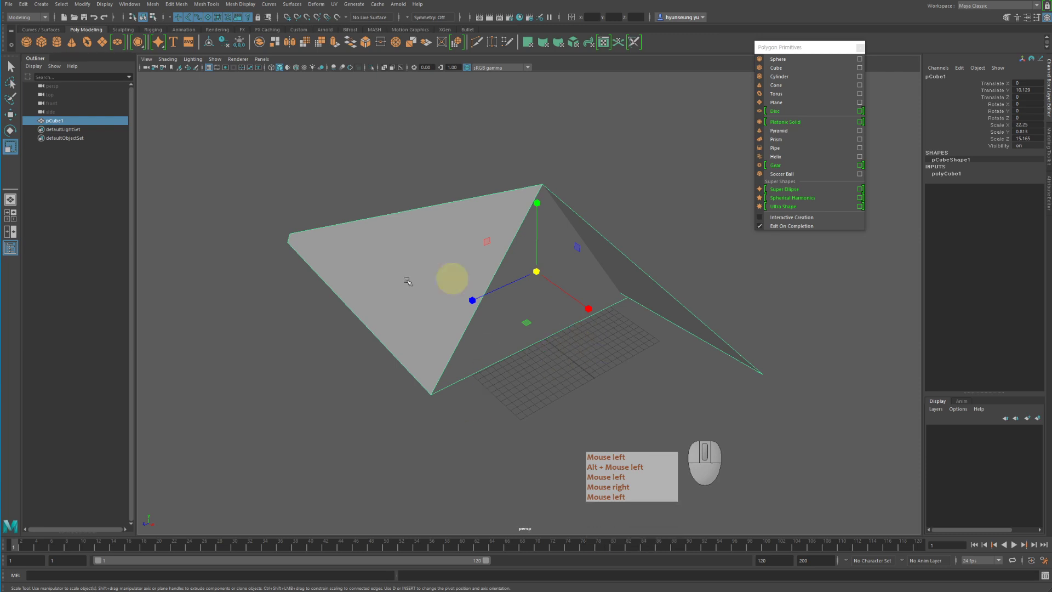
left_click_drag(439, 451, 526, 439, "alt")
right_click_drag(526, 439, 539, 431, "alt")
left_click_drag(539, 431, 525, 409, "alt")
left_click_drag(658, 256, 700, 375, "alt")
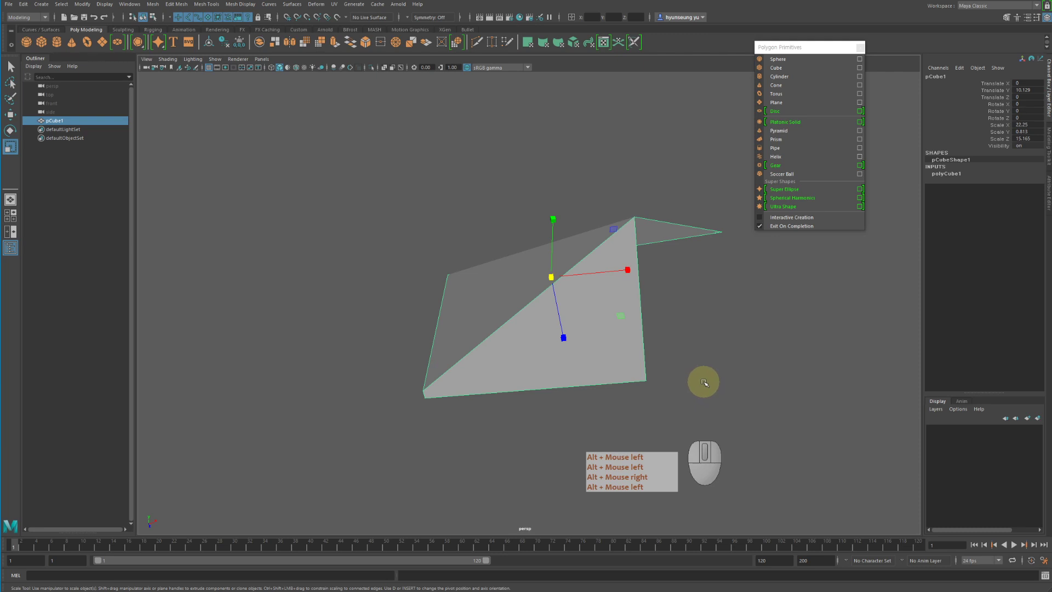
mouse_move(594, 303)
right_mouse_down()
mouse_move(551, 298)
mouse_move(584, 299)
mouse_move(586, 281)
mouse_move(579, 312)
right_mouse_up()
right_click_drag(567, 276, 626, 274)
right_click_drag(564, 298, 720, 321)
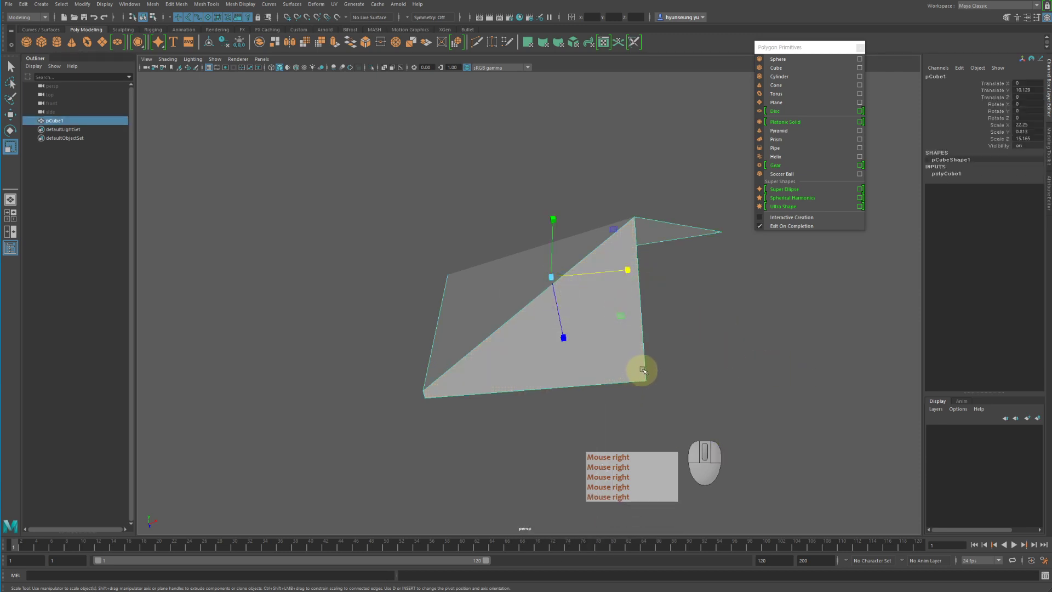
middle_click_drag(683, 347, 655, 365, "alt")
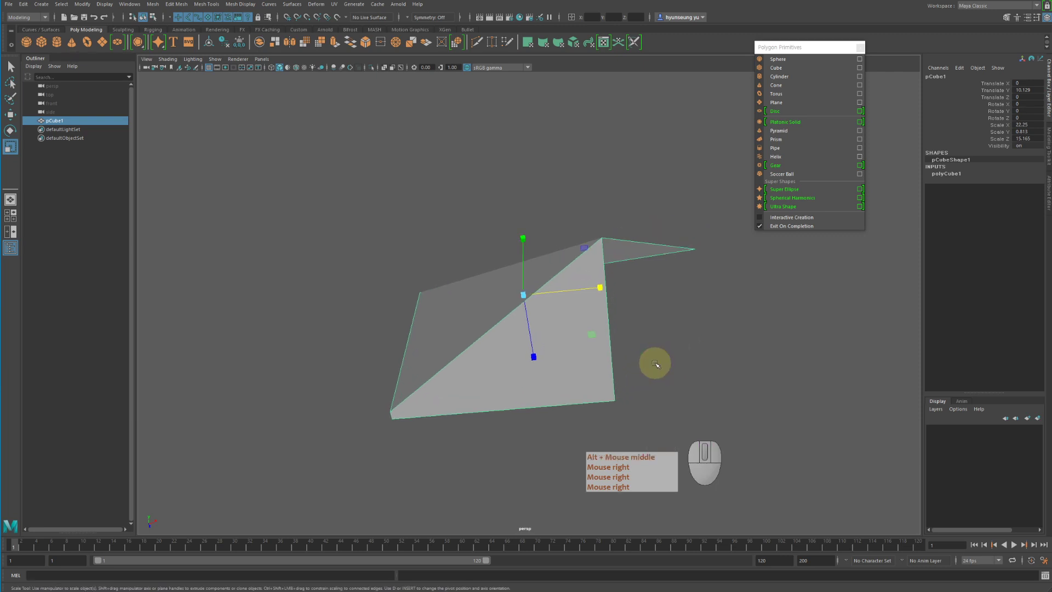
left_click(646, 349)
left_click(573, 310)
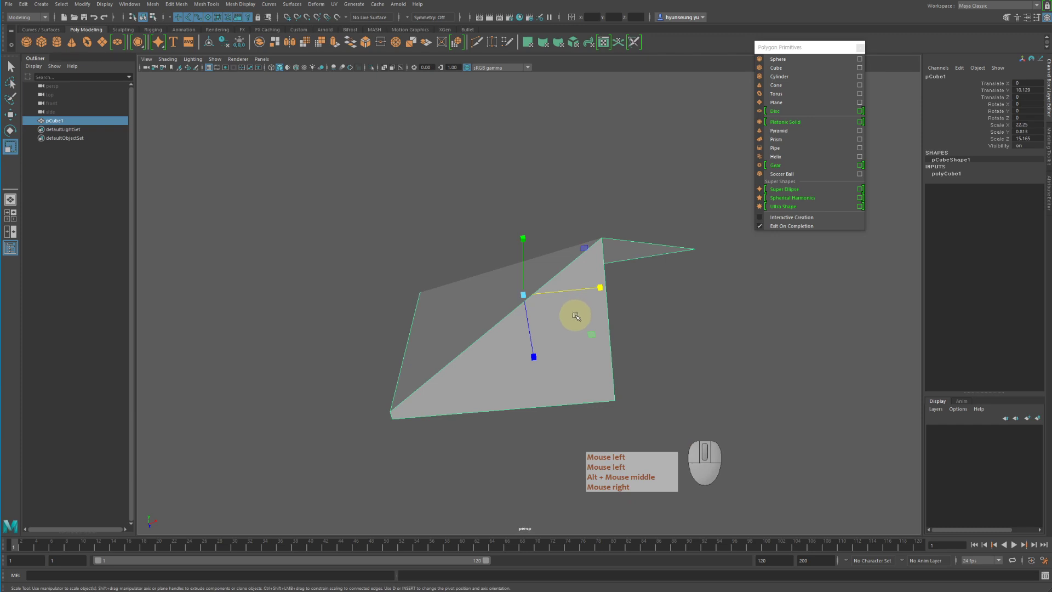
Step: Toggle repeatedly between object and component selection on the deformed cube, ending in component selection
key("F8")
key("F8")
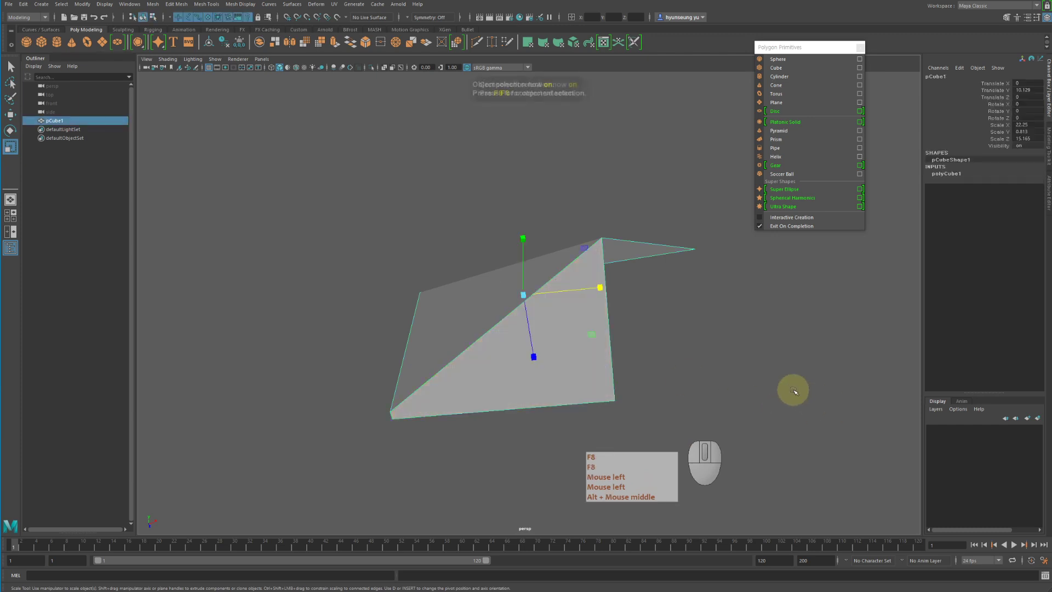
key("F8")
key("F8")
key("F8")
key("F8")
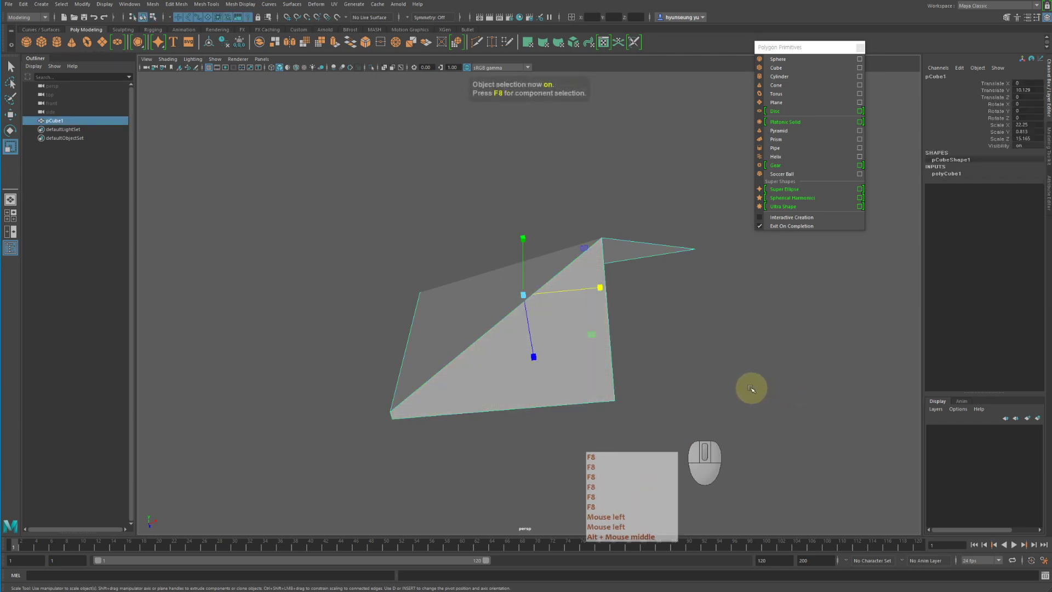
key("F8")
key("F8")
key("F8")
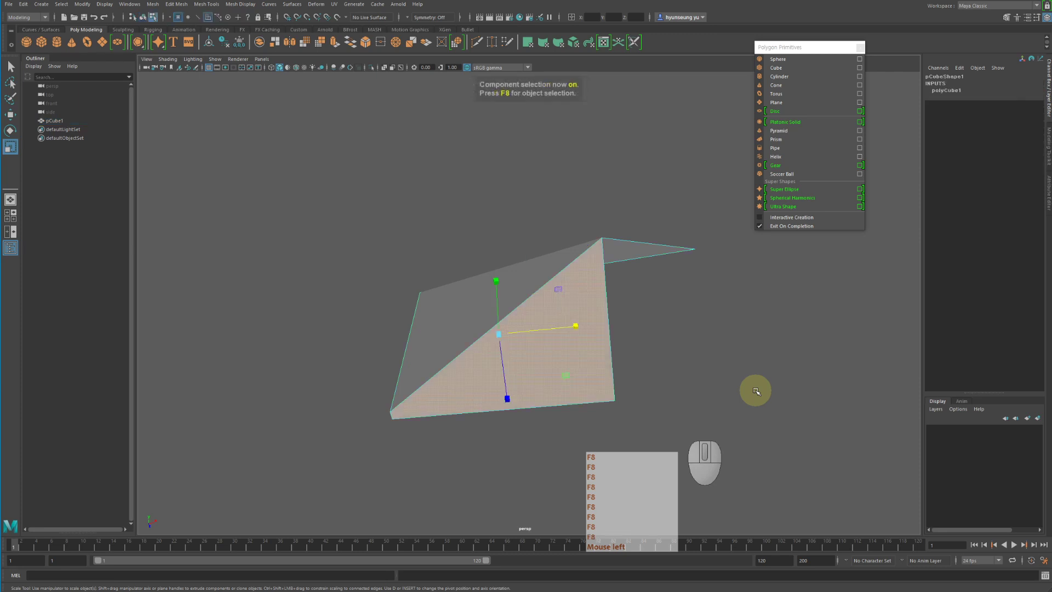
key("F8")
key("F8")
key("F8")
key("F8")
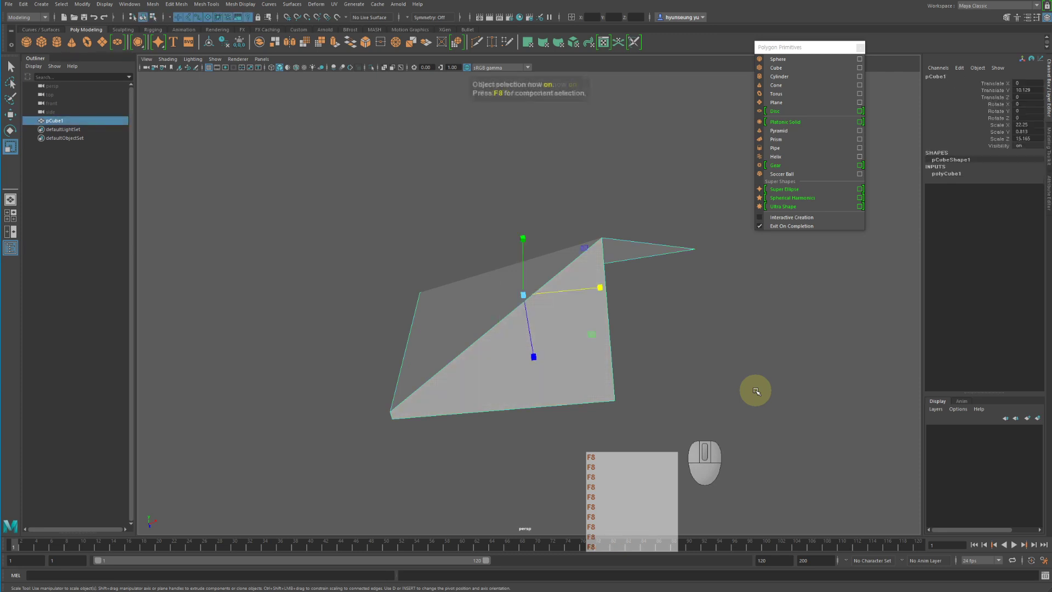
key("F8")
key("F8")
Step: Clear the face selection and toggle between component and object selection again, finishing in component selection
right_click(555, 307)
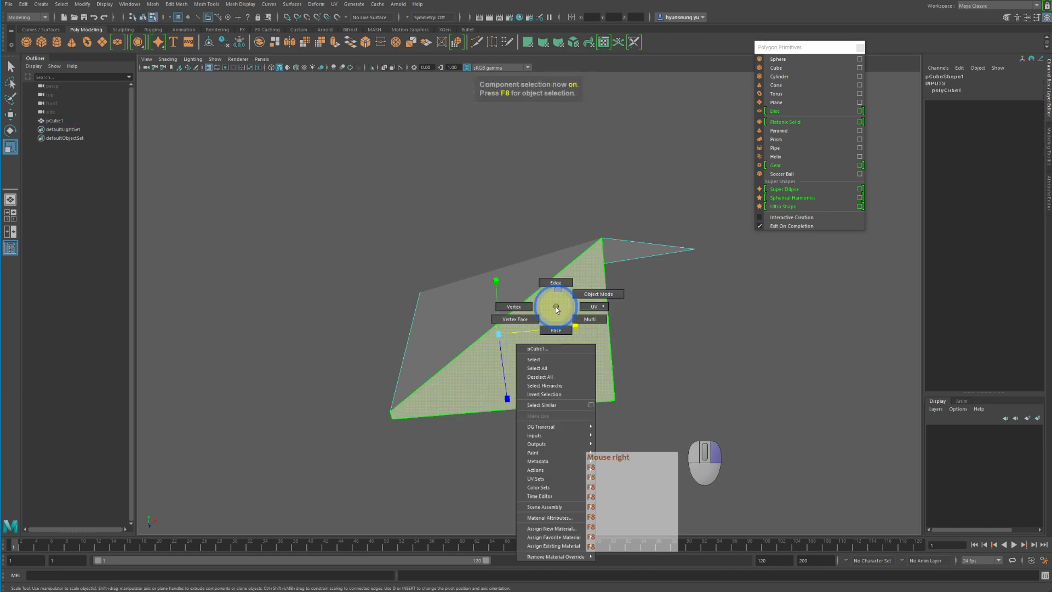
left_click(538, 306)
left_click(853, 364)
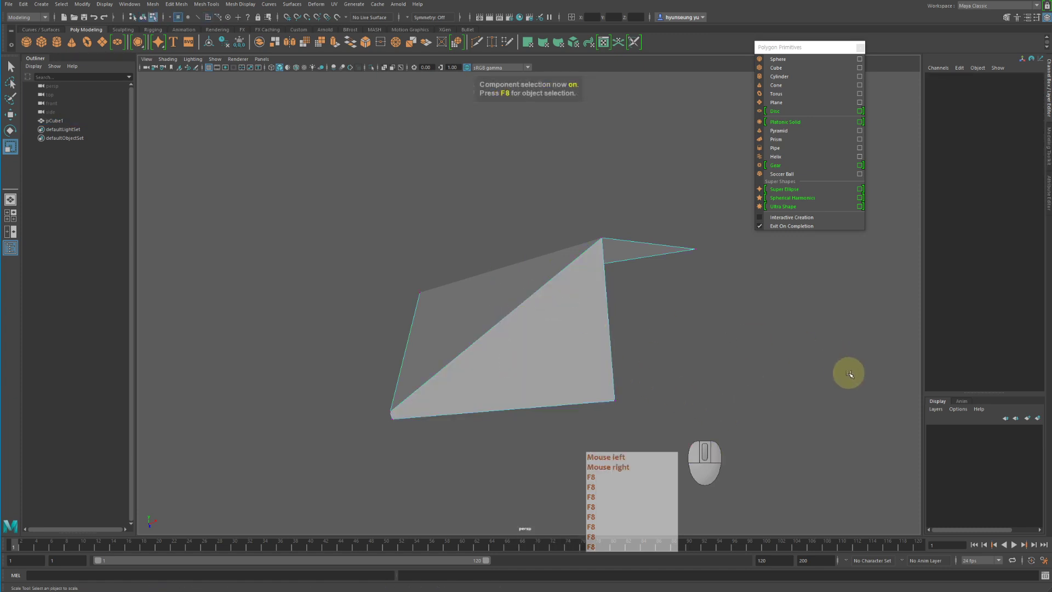
key("F8")
key("F8")
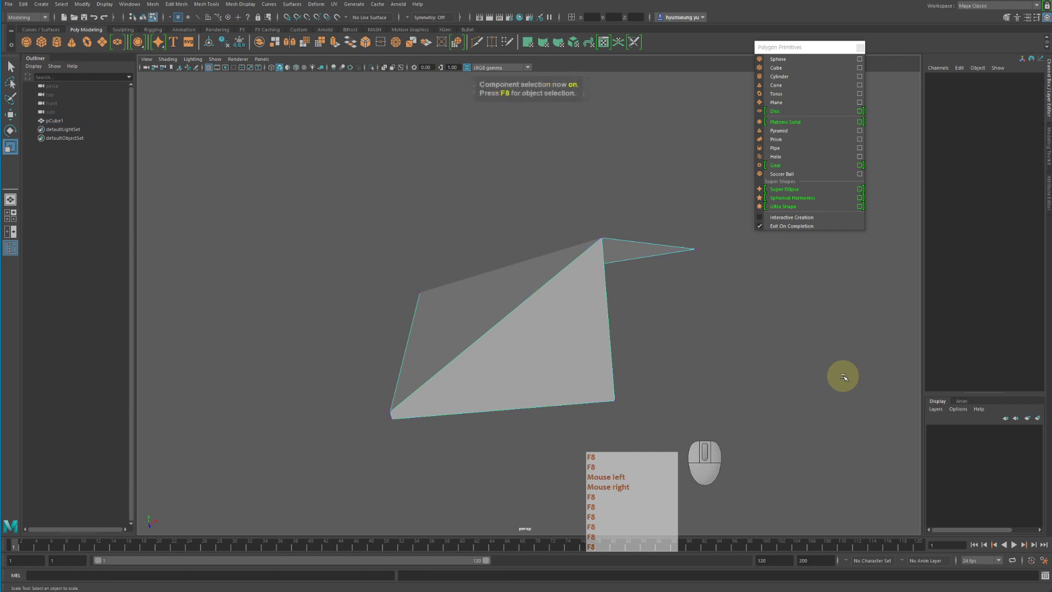
key("F8")
key("F8")
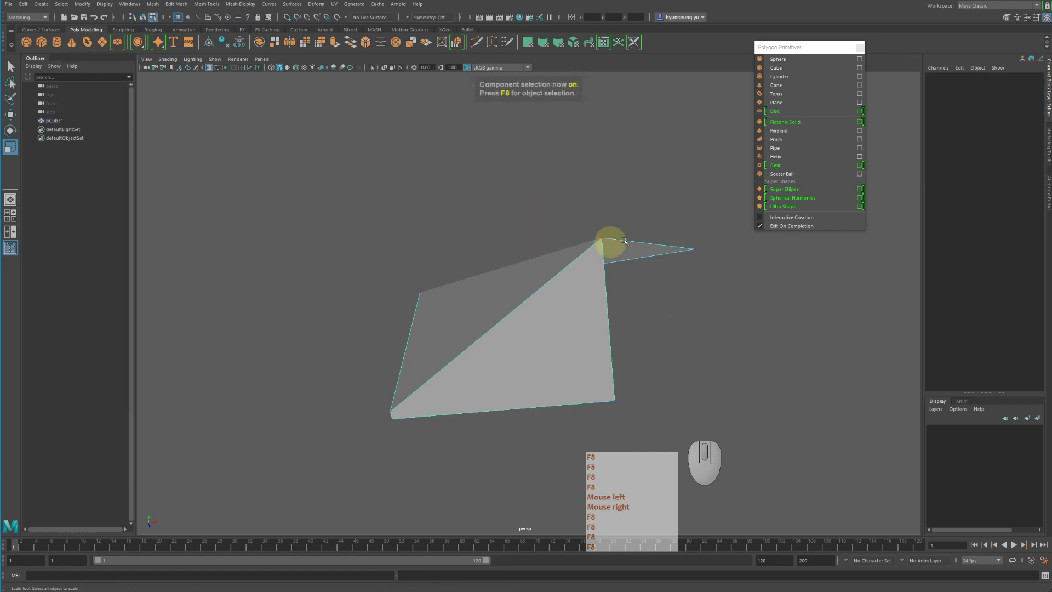
Step: Return to object selection, and switch through vertex selection to edge selection
key("F8")
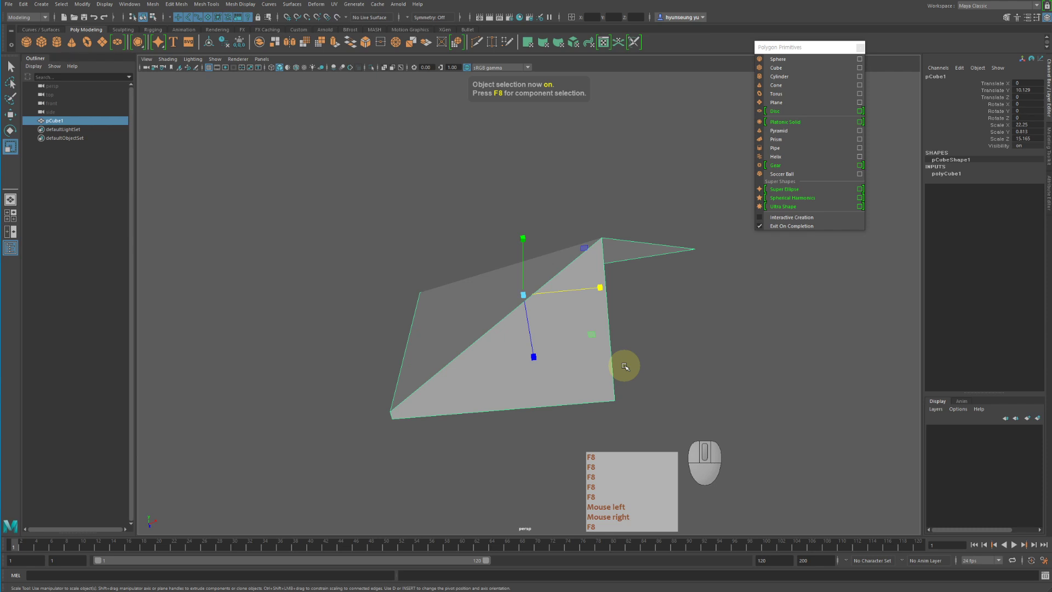
key("F9")
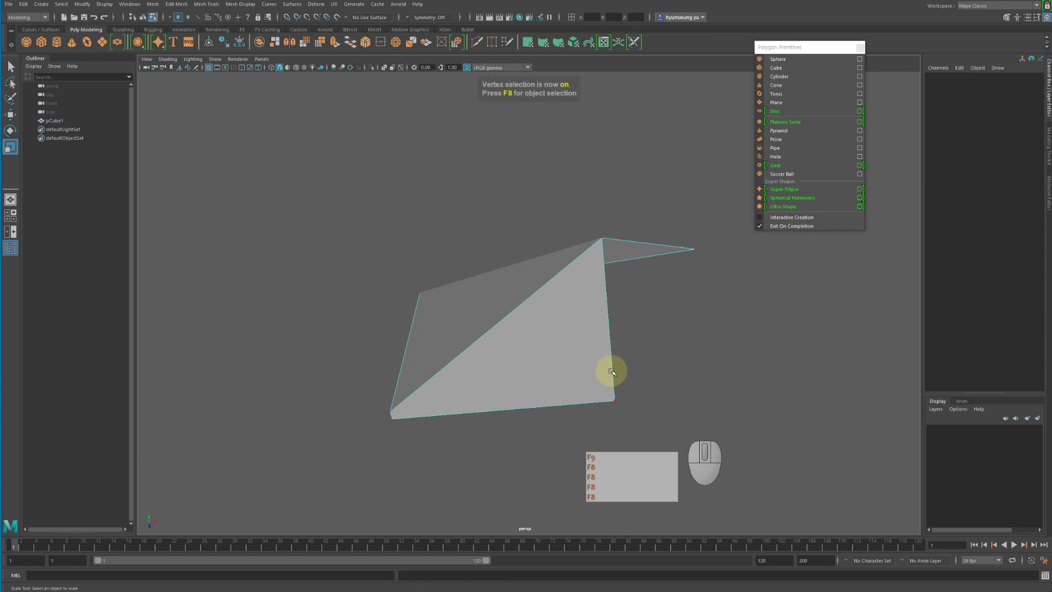
key("F10")
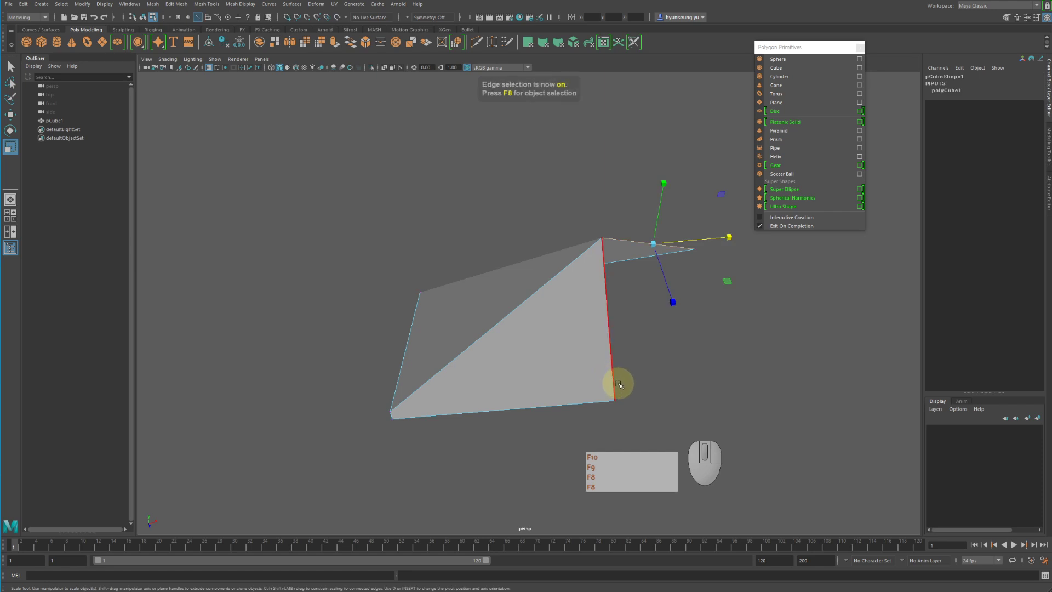
Step: Cycle repeatedly through face, edge and vertex selection on the deformed cube, ending in edge selection
key("F11")
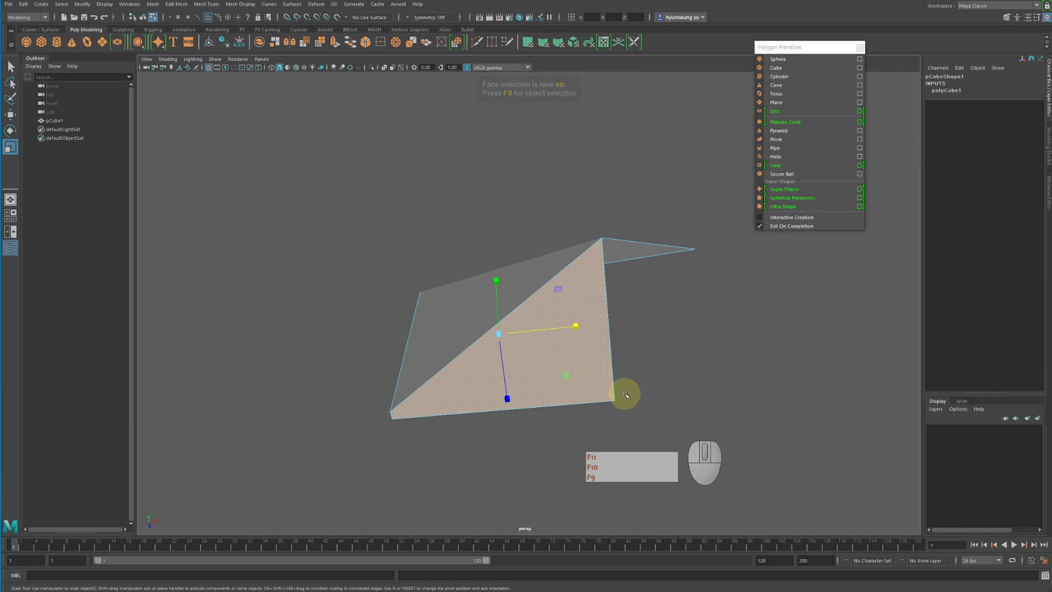
key("F11")
key("F10")
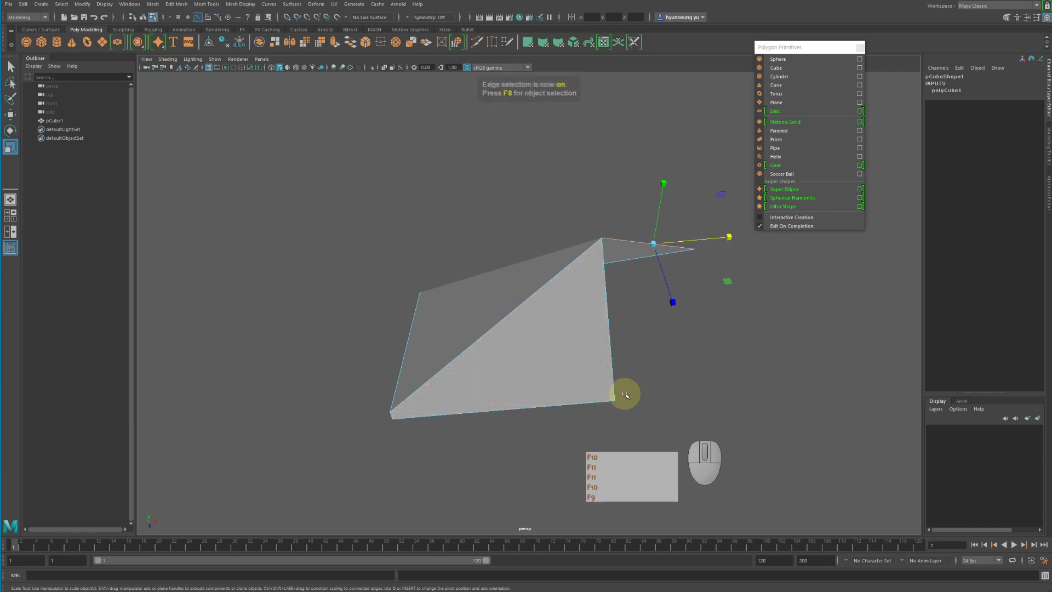
key("F9")
key("F11")
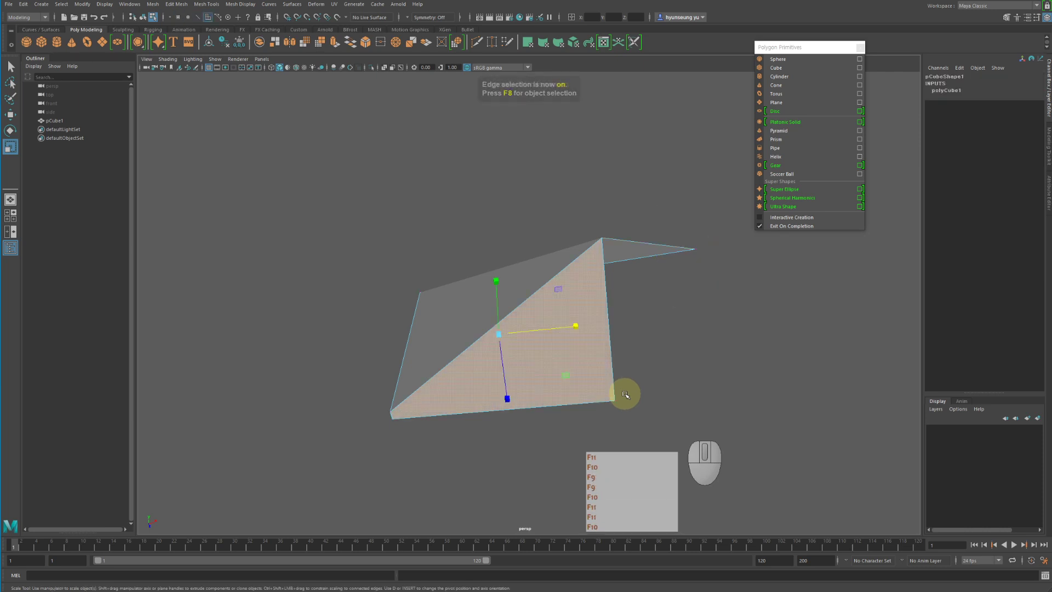
key("F9")
key("F10")
key("F11")
key("F10")
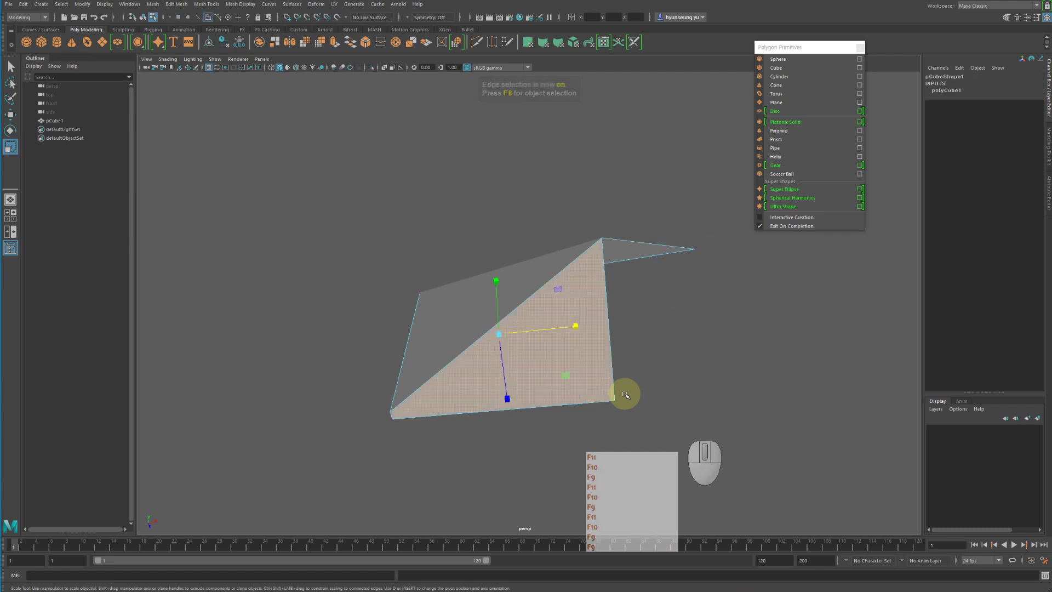
key("F9")
key("F10")
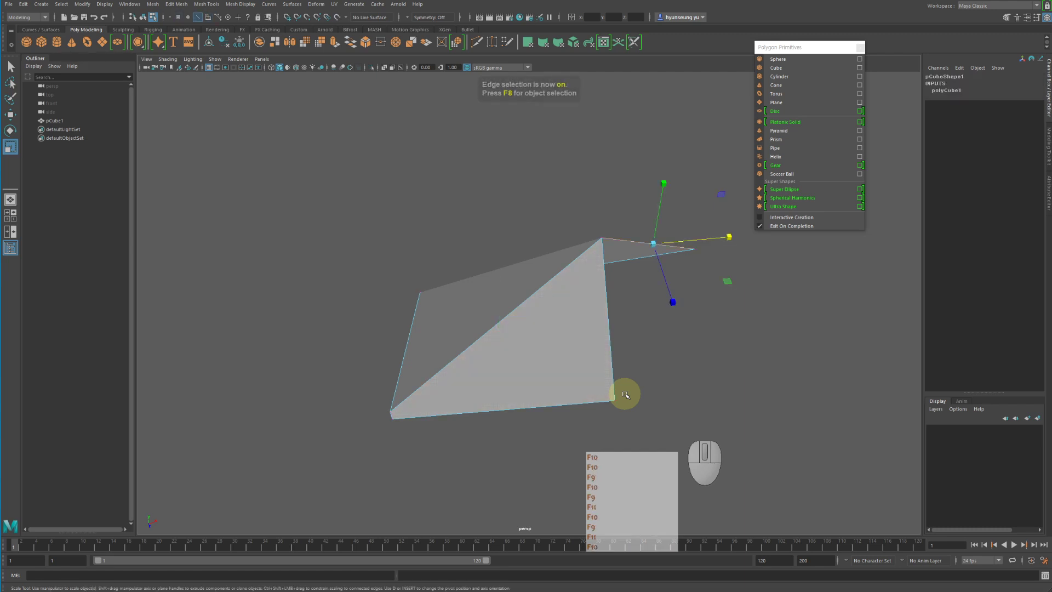
Step: Return to object selection, and cycle through vertex, edge and face selection before going back to object selection
key("F8")
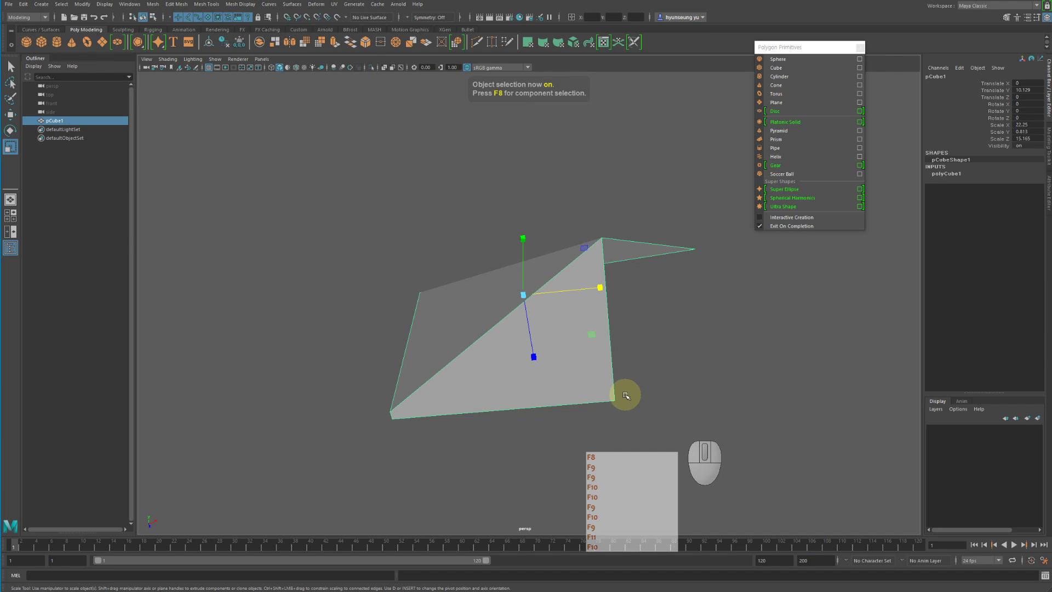
key("F9")
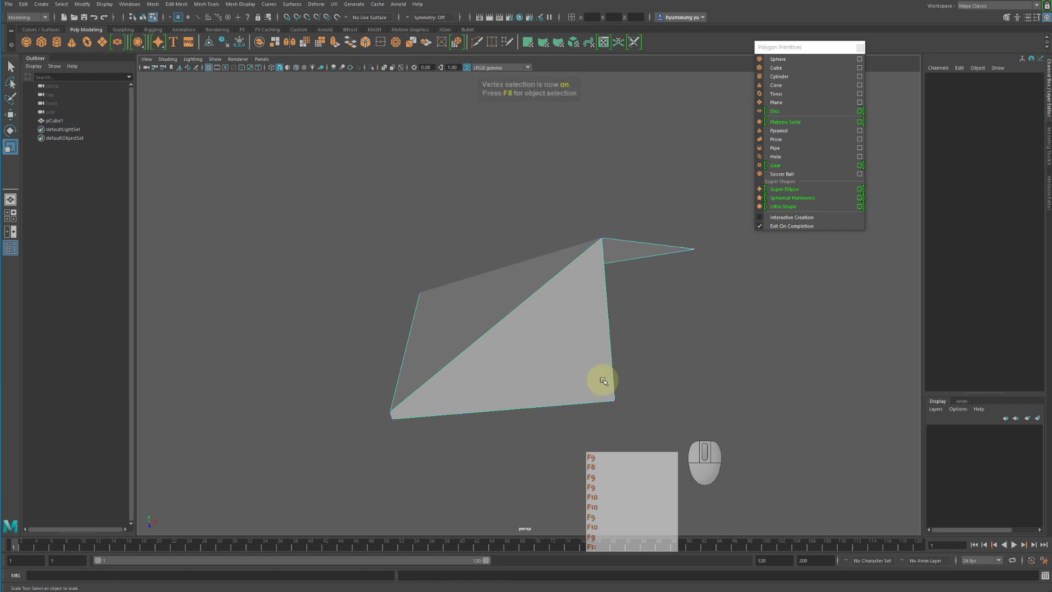
key("F10")
key("F9")
key("F10")
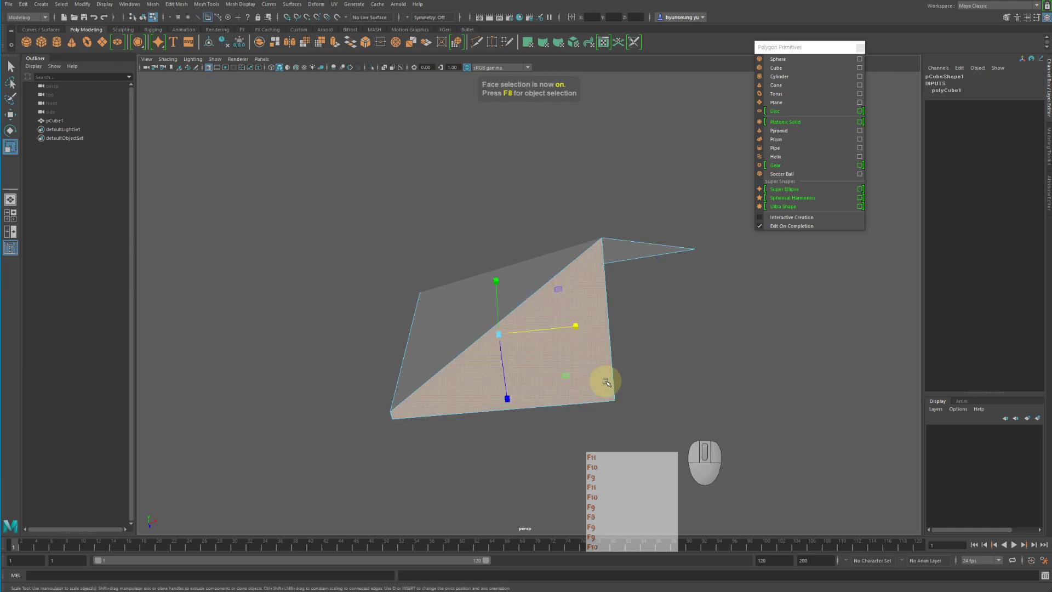
key("F10")
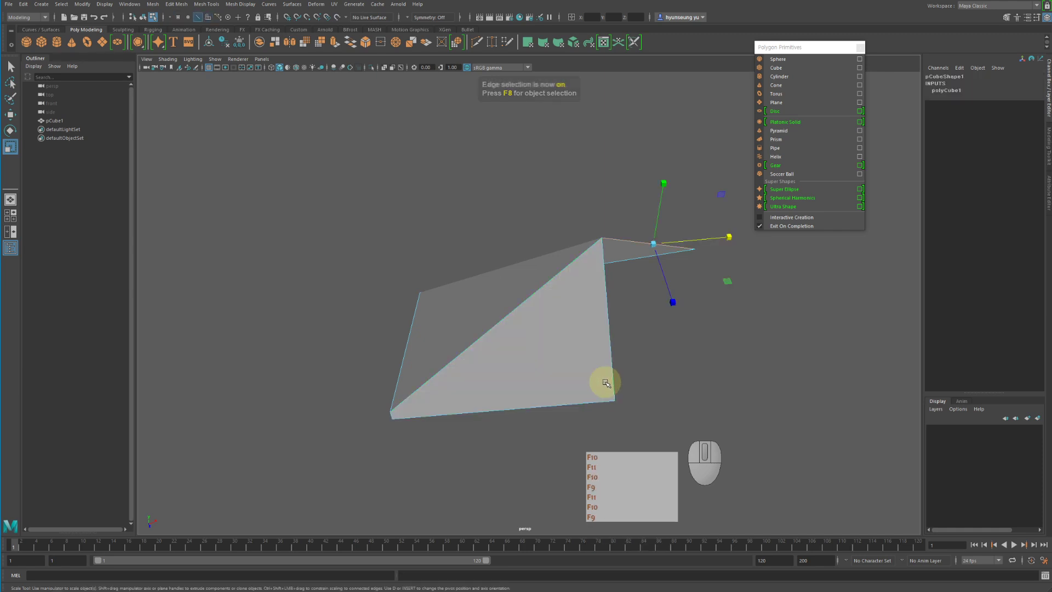
key("F11")
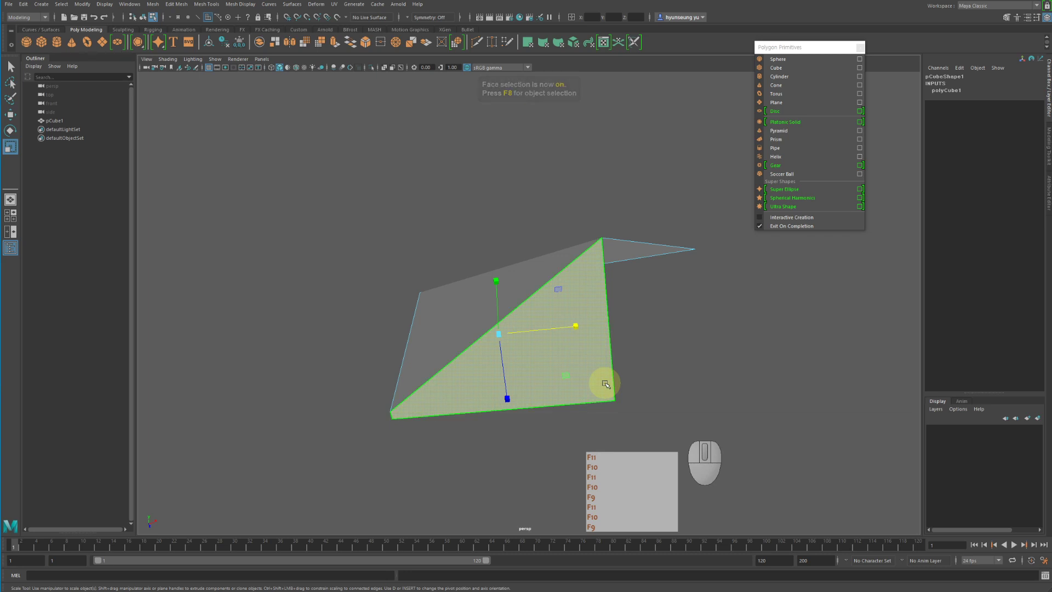
key("F8")
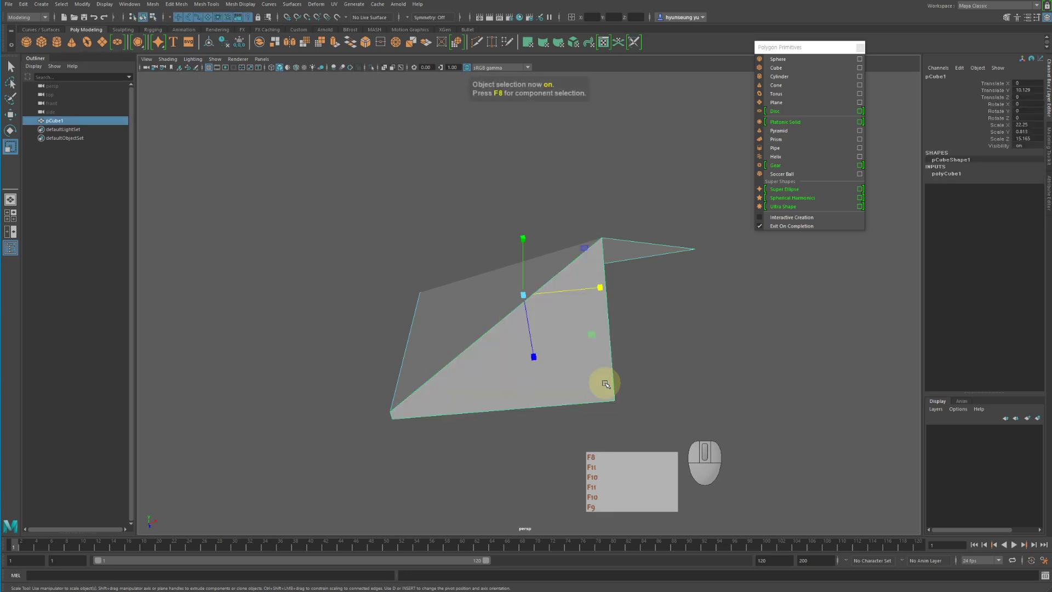
Step: Toggle the deformed cube repeatedly between component and object selection, finishing in object selection
key("F8")
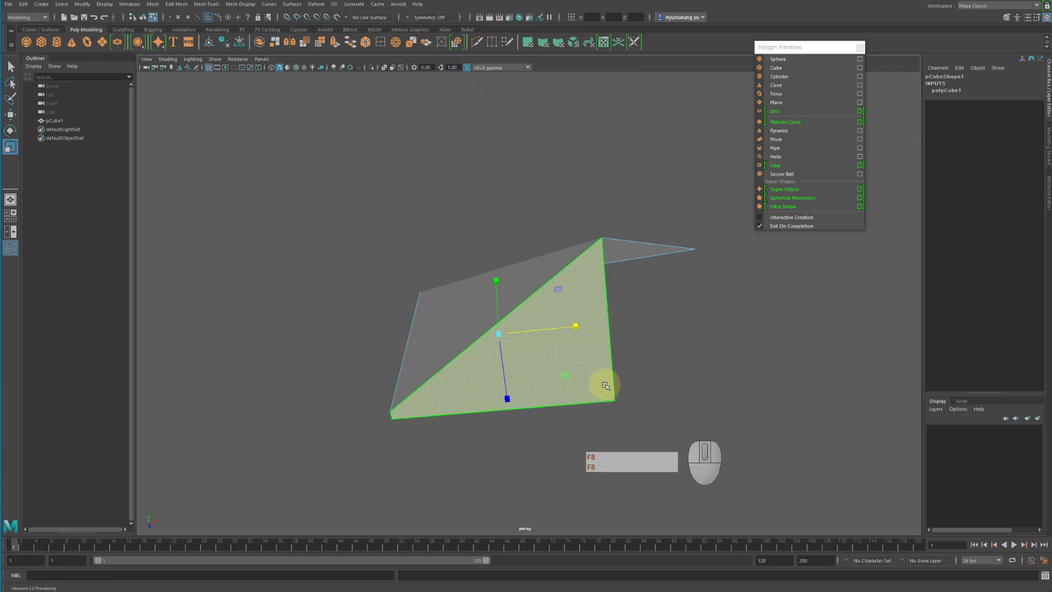
key("F8")
key("F8")
key("F8")
key("F8")
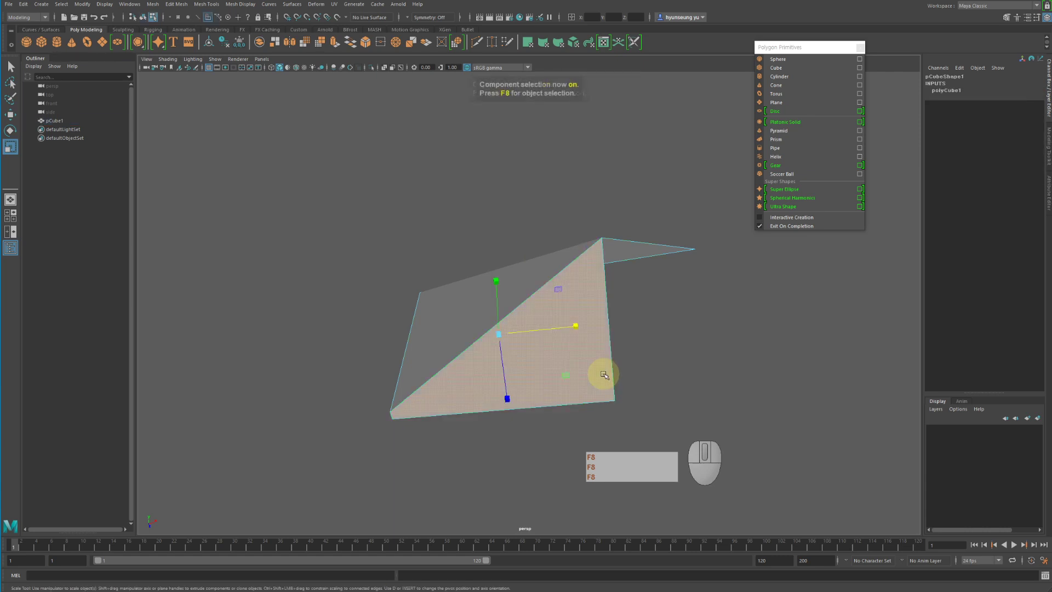
key("F8")
mouse_move(581, 260)
right_mouse_down()
mouse_move(619, 237)
mouse_move(576, 268)
right_mouse_up()
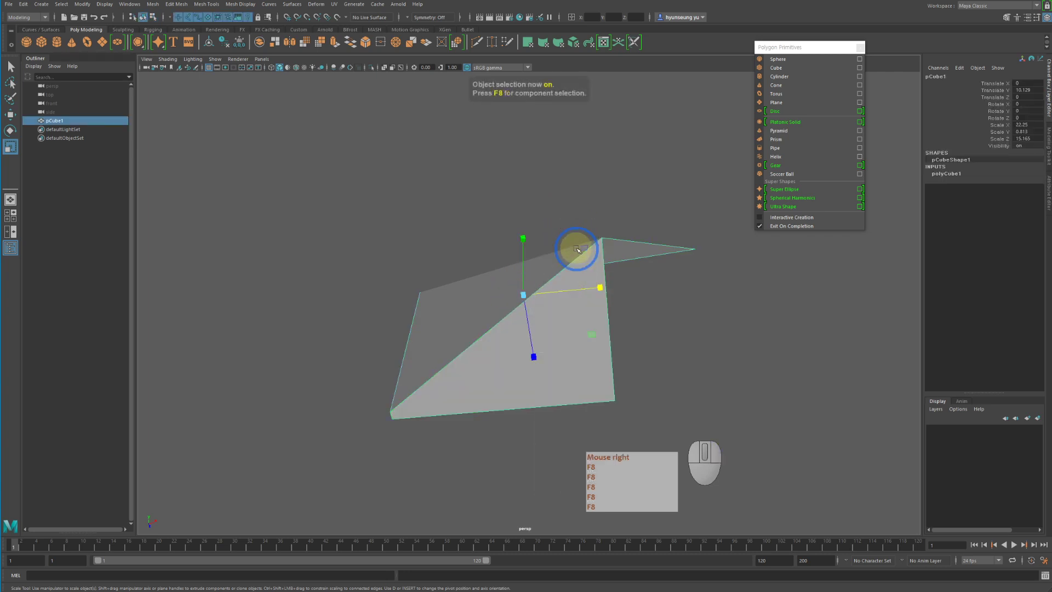
key("F8")
key("F8")
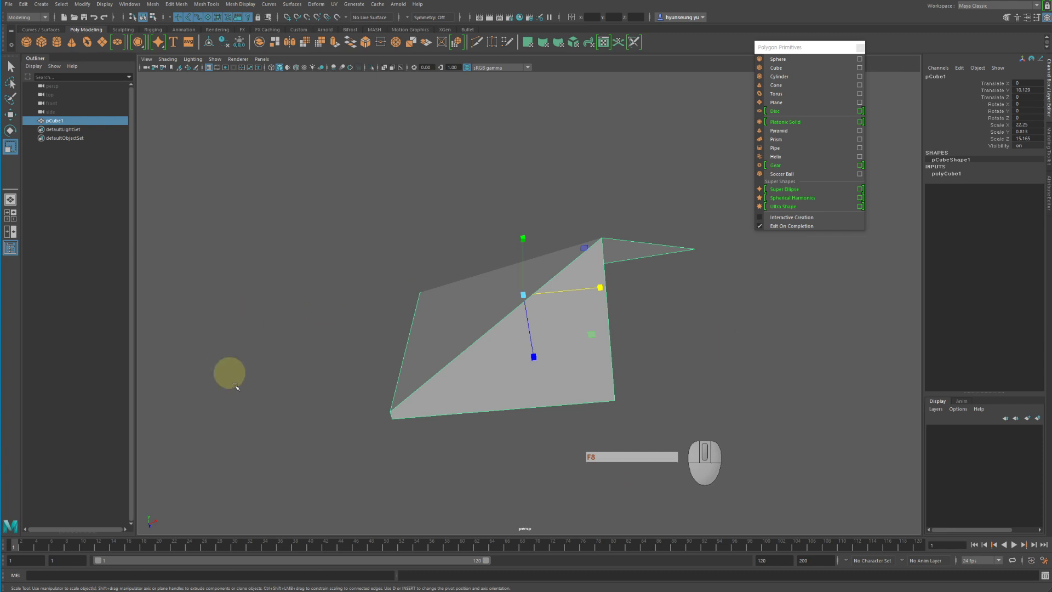
Step: Create a polygon sphere and move it about 40.3 units along X, beside the deformed cube
left_click(27, 43)
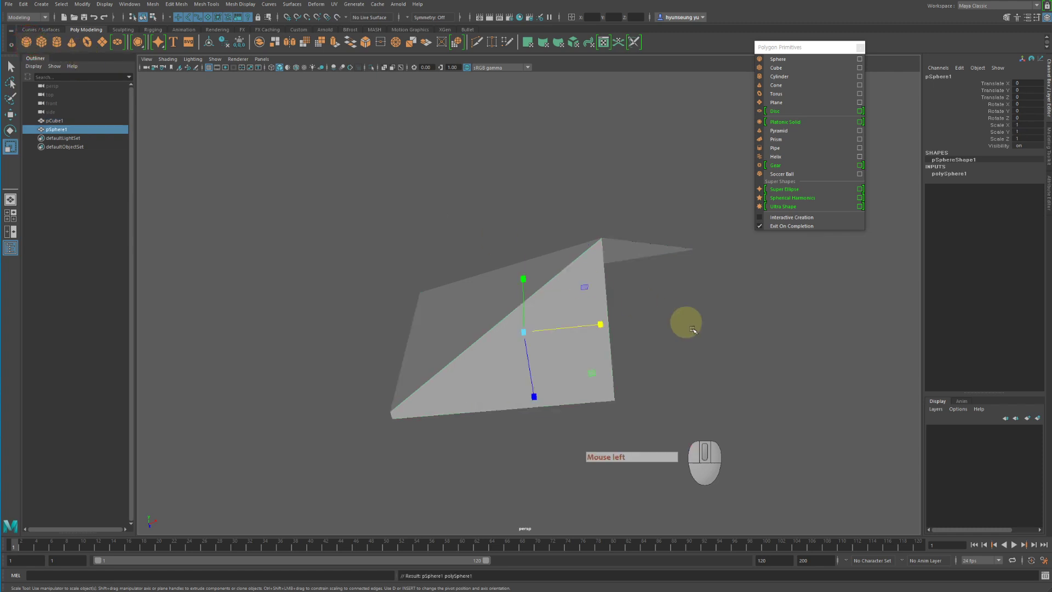
key("w")
middle_click_drag(737, 333, 643, 306, "alt")
left_click_drag(568, 300, 658, 325)
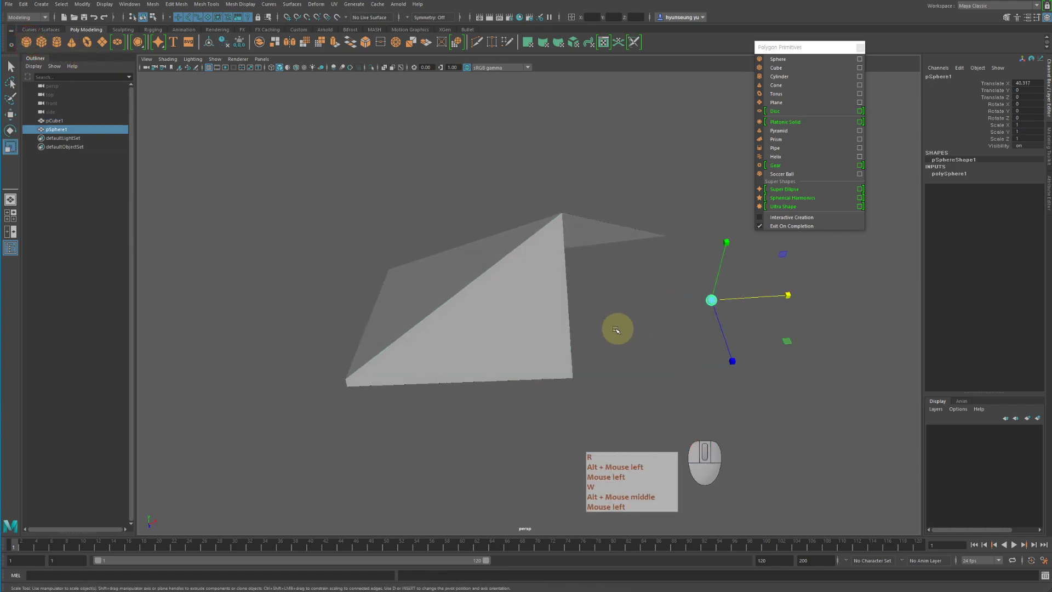
Step: Scale the sphere uniformly to about 16
key("r")
middle_click_drag(658, 325, 751, 334)
key("z")
left_click_drag(715, 300, 817, 313)
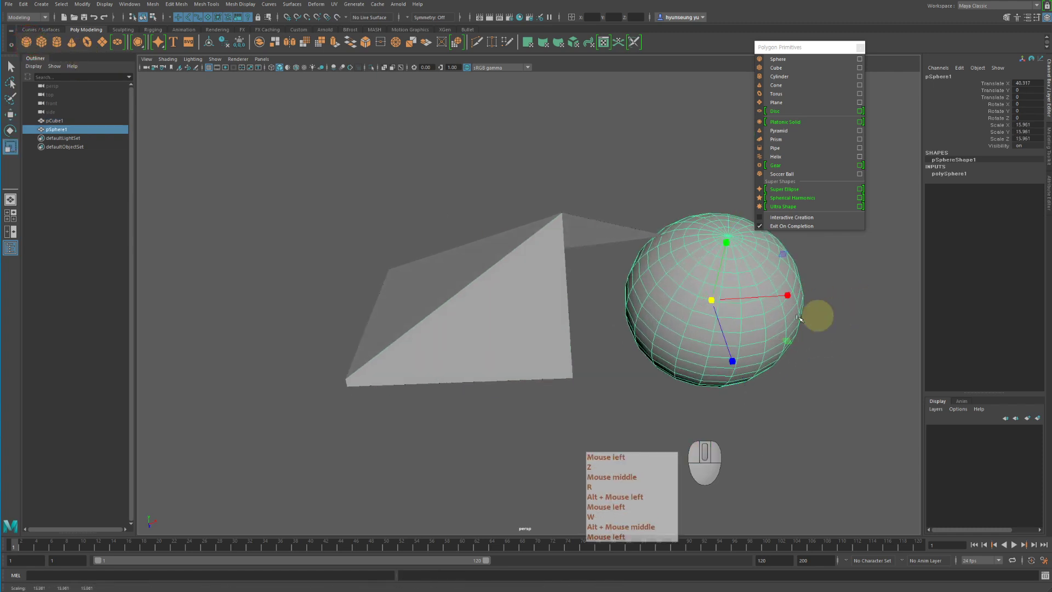
Step: Switch both the sphere and the deformed cube to vertex selection
middle_click_drag(816, 312, 766, 296, "alt")
left_click_drag(766, 295, 697, 284, "alt")
right_click(673, 239)
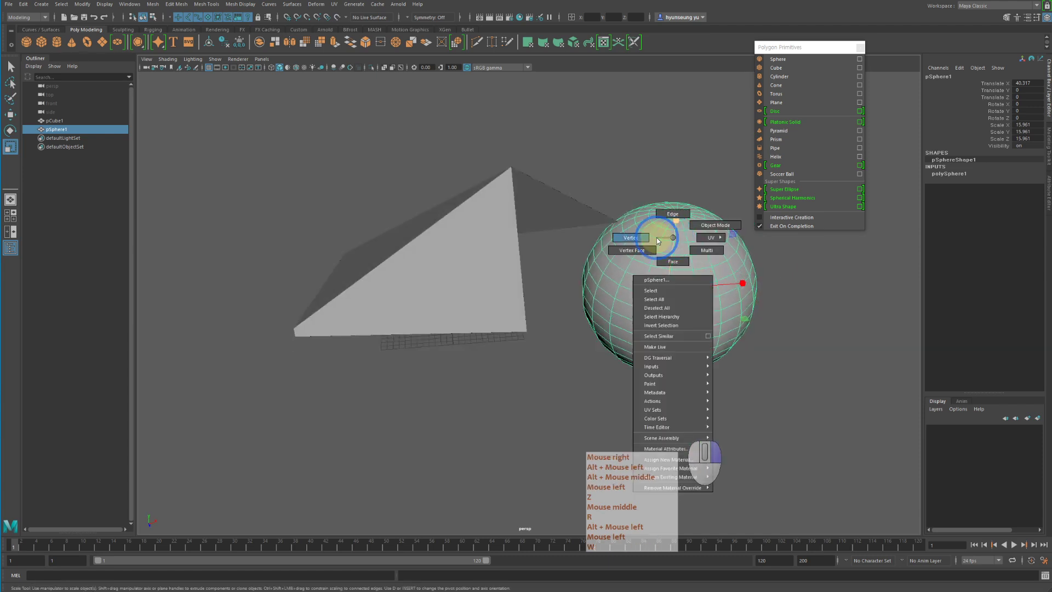
right_click_drag(434, 217, 405, 216)
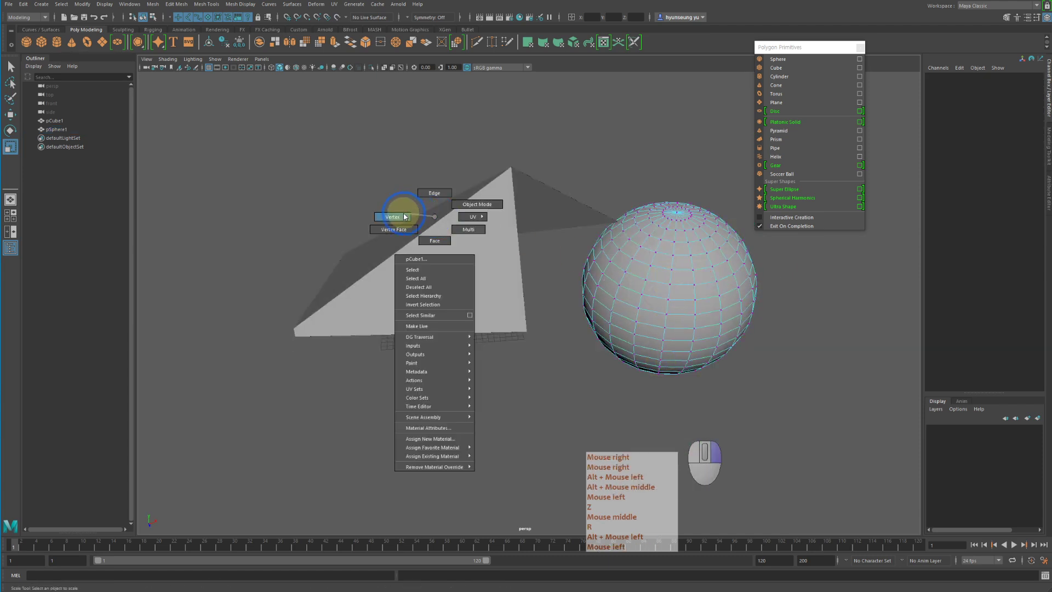
Step: Try to raise vertices on the cube's peak and the sphere's upper part together, and undo the move
left_click(635, 224)
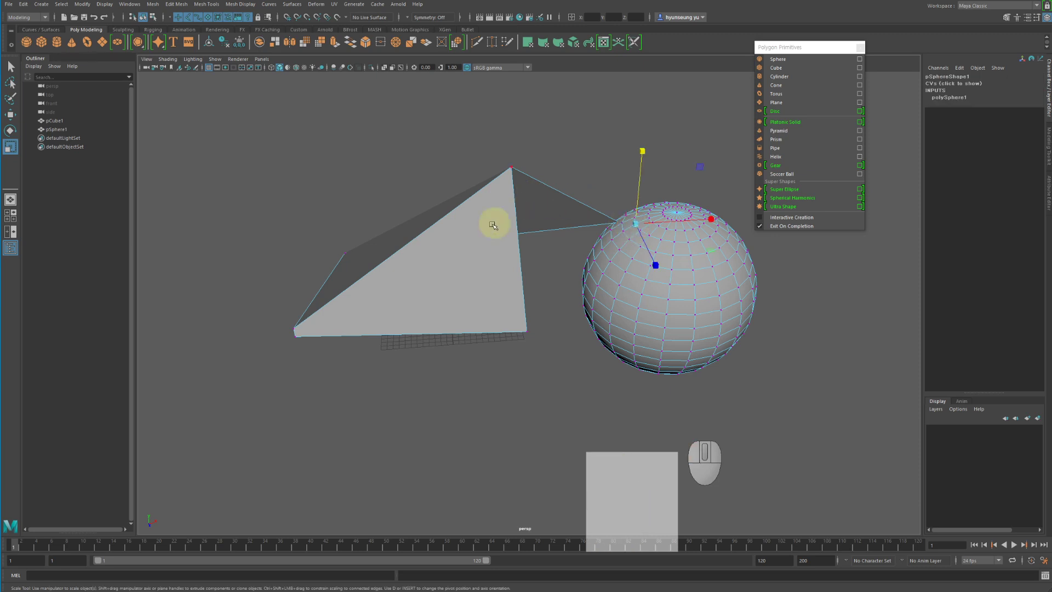
left_click_drag(450, 133, 570, 212)
key("w")
left_click_drag(606, 162, 613, 117)
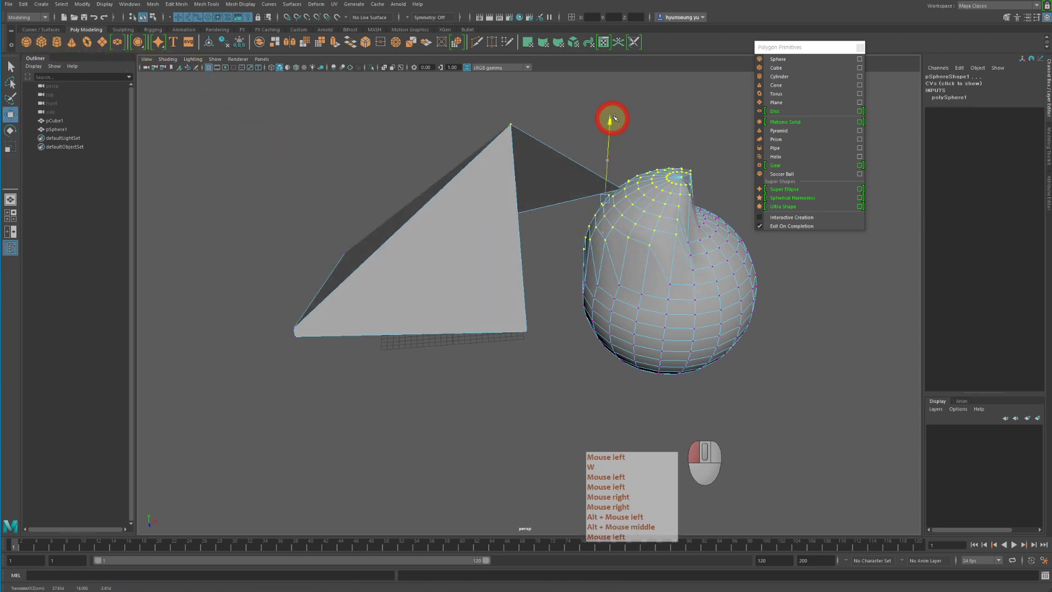
key("z")
key("z")
key("z")
Step: Put the sphere in object mode and try moving a box selection across both shapes in vertex selection, undoing the move
right_click_drag(677, 235, 737, 204)
left_click_drag(301, 169, 711, 289)
right_click_drag(682, 159, 659, 156)
left_click_drag(413, 122, 676, 277)
mouse_move(610, 144)
left_mouse_down()
mouse_move(615, 134)
mouse_move(629, 141)
left_mouse_up()
key("z")
Step: Return the sphere and the deformed cube to object mode
right_click_drag(676, 235, 704, 166)
left_click(704, 167)
left_click_drag(701, 169, 668, 214, "alt")
right_click_drag(668, 215, 554, 192, "alt")
left_click_drag(554, 192, 492, 181, "alt")
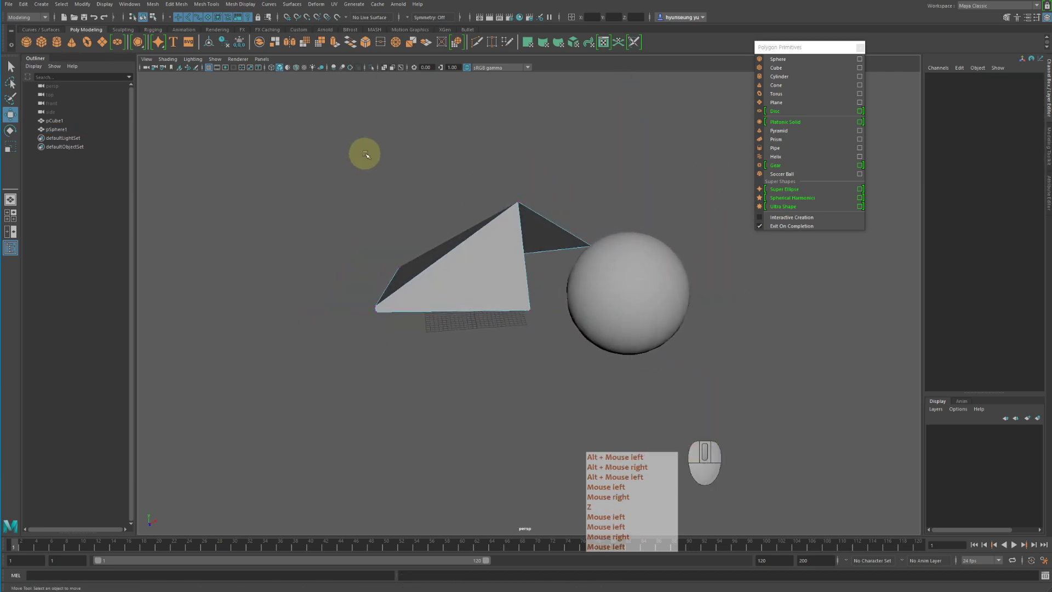
right_click_drag(470, 216, 482, 219)
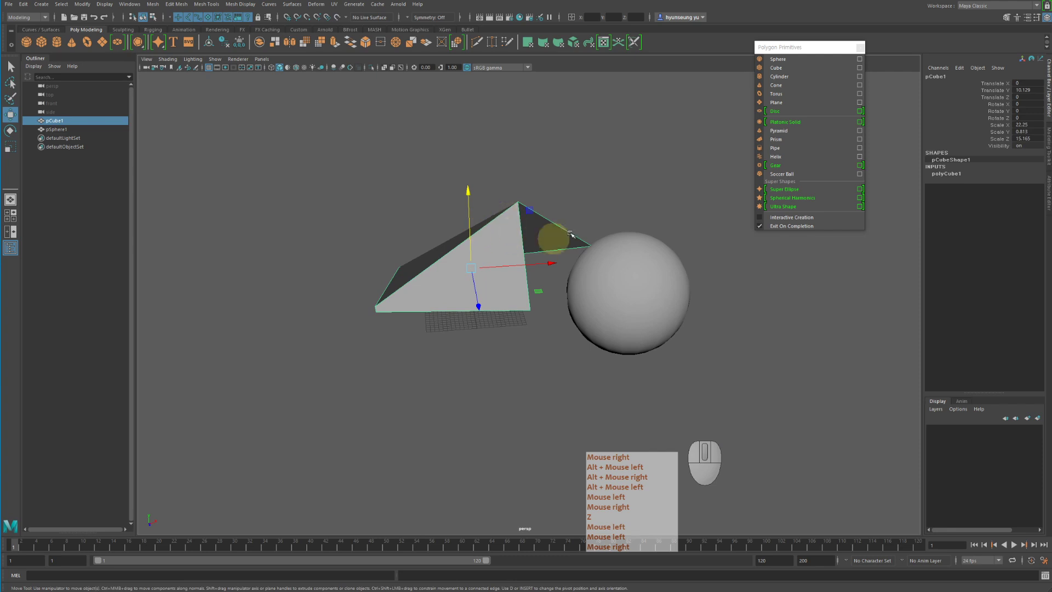
Step: Practise selecting and deselecting the shapes as objects, ending with the deformed cube and sphere selected together
left_click(521, 207)
left_click(603, 226)
left_click(629, 157)
left_click(777, 364)
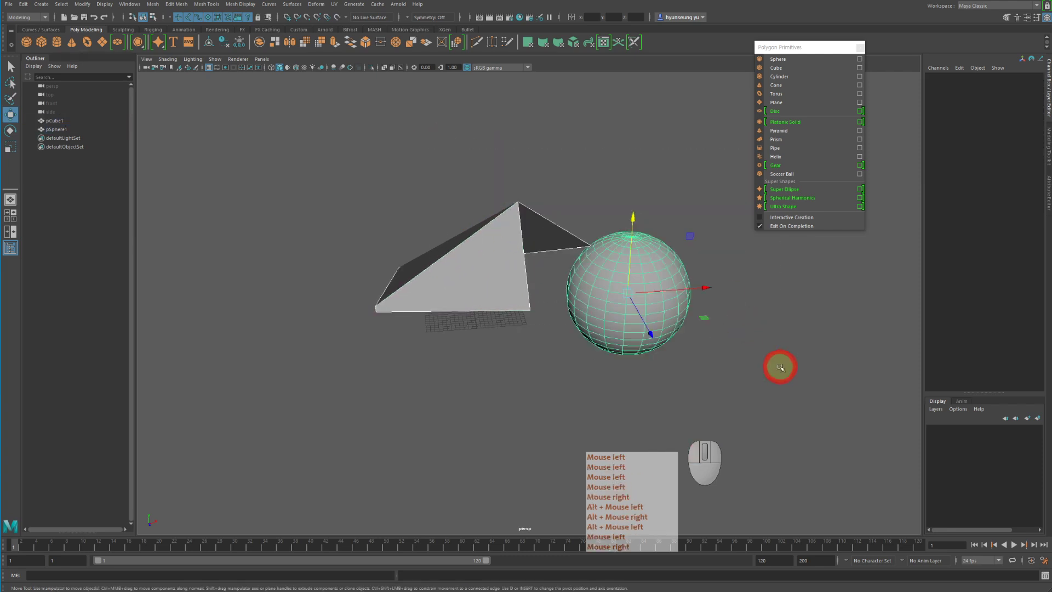
left_click(766, 422)
left_click_drag(767, 422, 629, 277)
Step: Select vertices across both the cube and the sphere in vertex selection, and return both to object selection
key("F9")
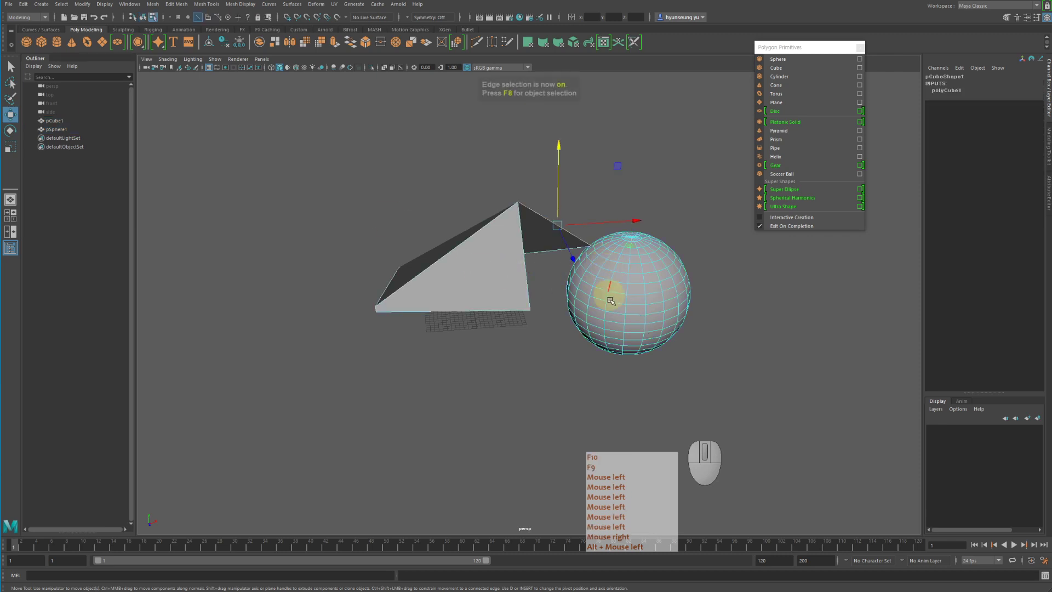
key("F10")
key("F9")
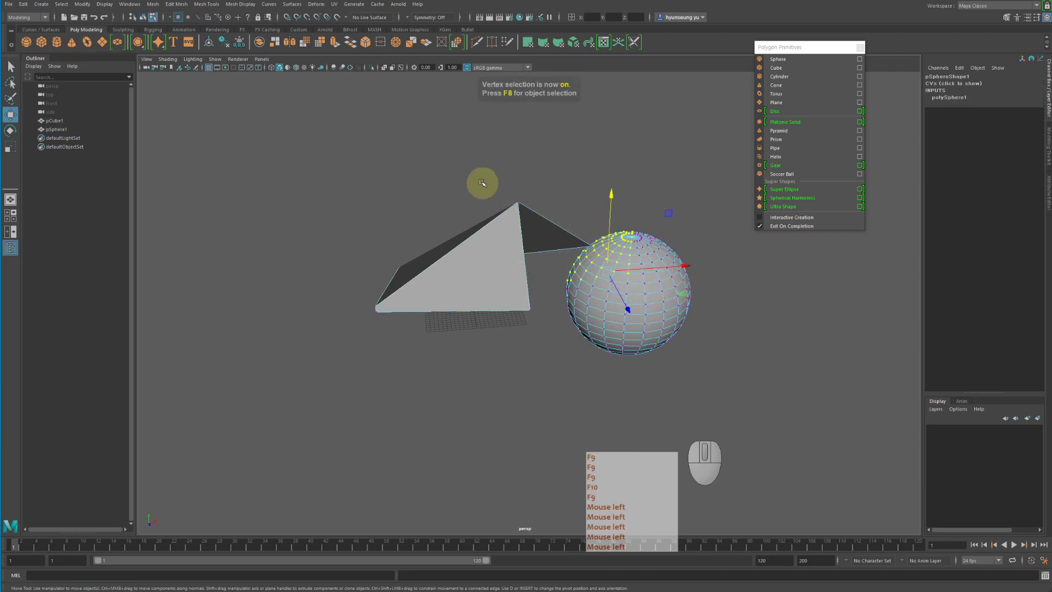
left_click_drag(453, 164, 628, 275)
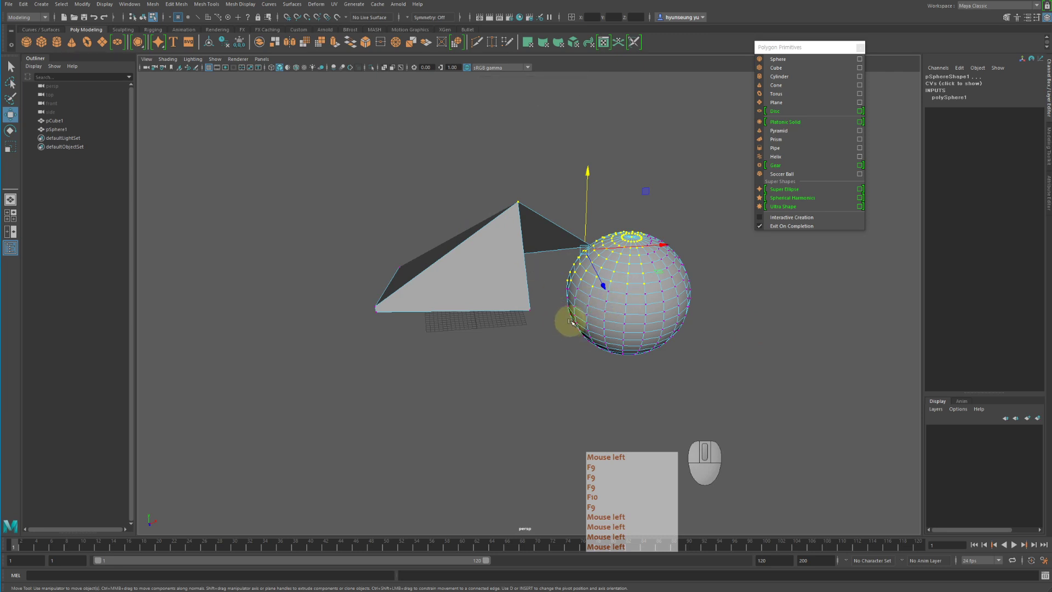
key("F8")
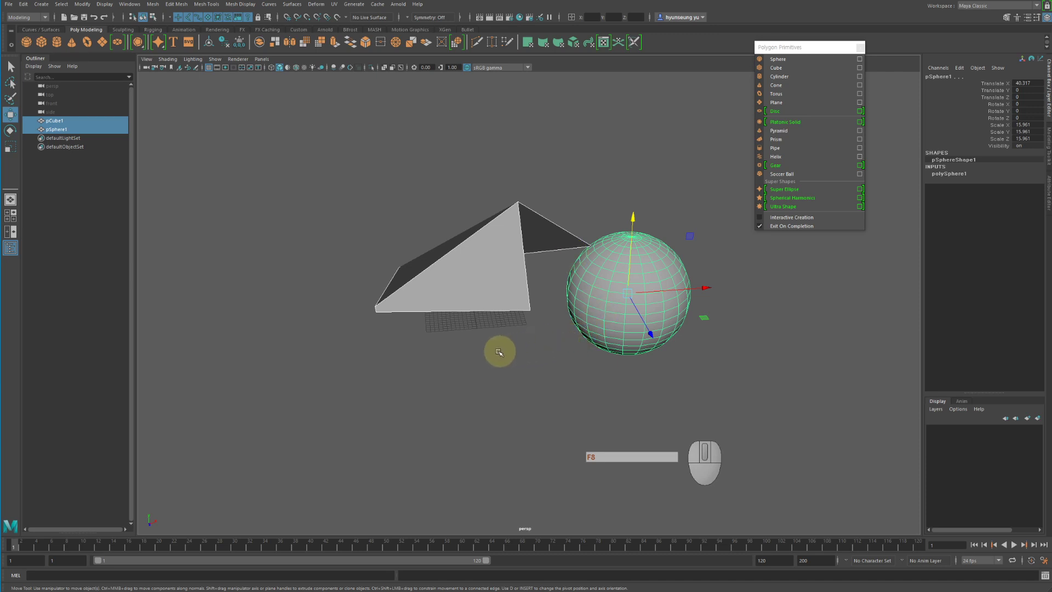
Step: Select the deformed cube and the sphere together and delete them
left_click_drag(447, 390, 453, 388, "alt")
right_click_drag(453, 388, 617, 384, "alt")
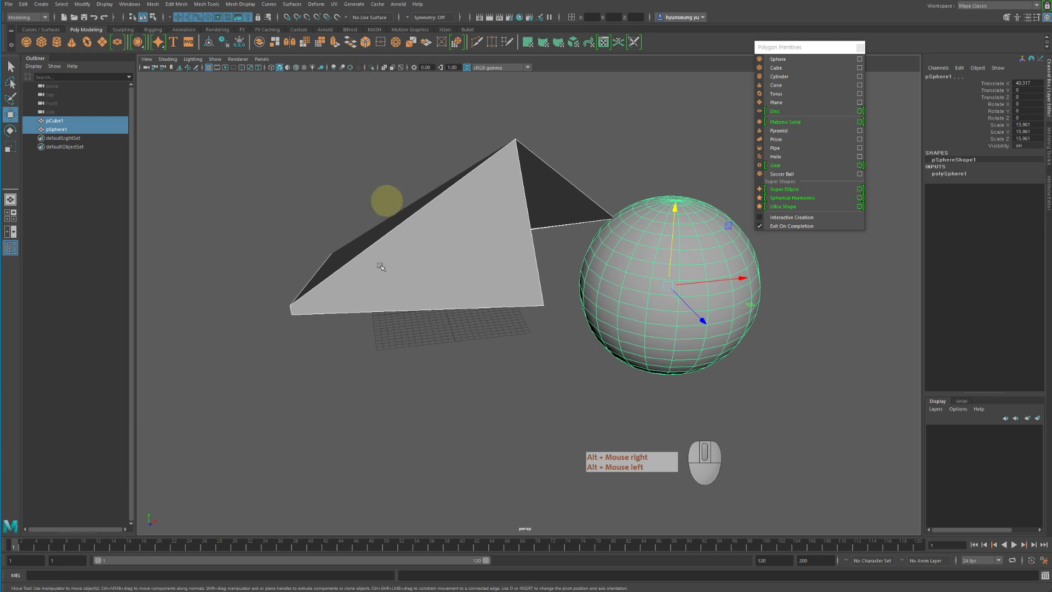
left_click_drag(417, 339, 472, 340, "alt")
right_click_drag(472, 340, 461, 333, "alt")
mouse_move(461, 333)
left_mouse_down("alt")
mouse_move(477, 328)
mouse_move(428, 323)
left_mouse_up("alt")
mouse_move(401, 213)
left_mouse_down()
mouse_move(765, 394)
mouse_move(776, 388)
left_mouse_up()
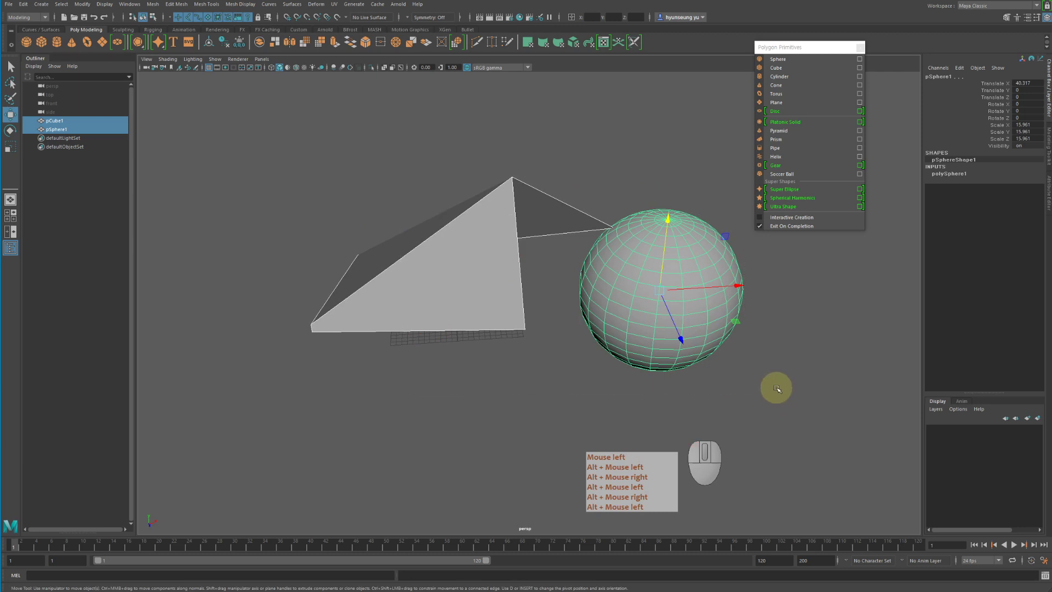
key("Delete")
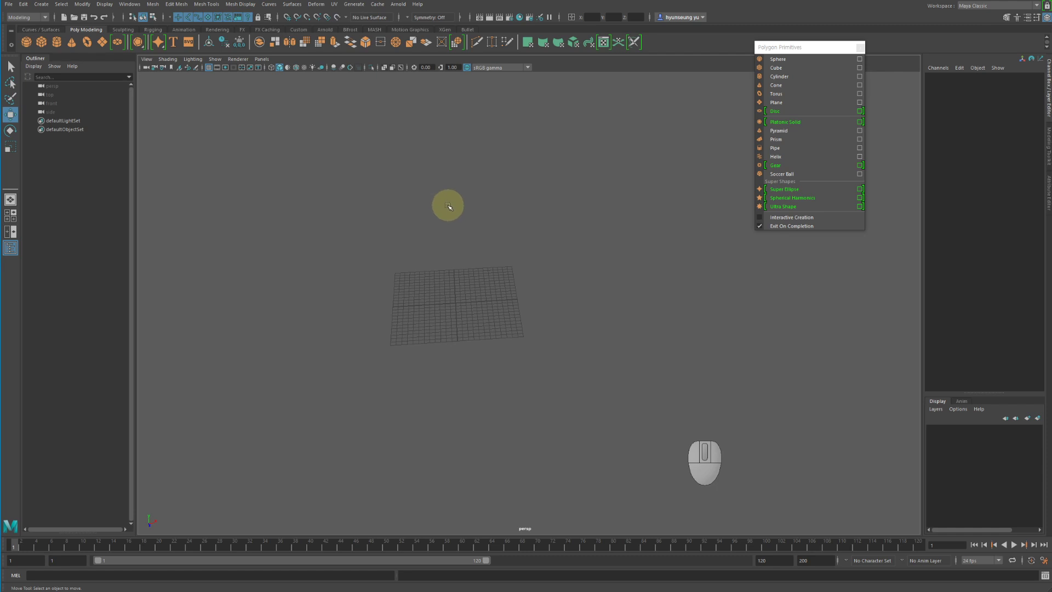
Step: Create a new polygon cube and scale it into a flat slab of about 23.8 in X and Z and 0.67 in Y
left_click(40, 47)
key("r")
left_click_drag(453, 302, 493, 324)
key("w")
key("r")
Step: Raise the flat slab above the grid to about 16.1 units in Y
key("w")
left_click_drag(495, 254, 519, 141)
middle_click_drag(519, 141, 511, 183)
left_click_drag(511, 183, 566, 192, "alt")
right_click_drag(566, 192, 638, 254, "alt")
middle_click_drag(638, 254, 668, 279, "alt")
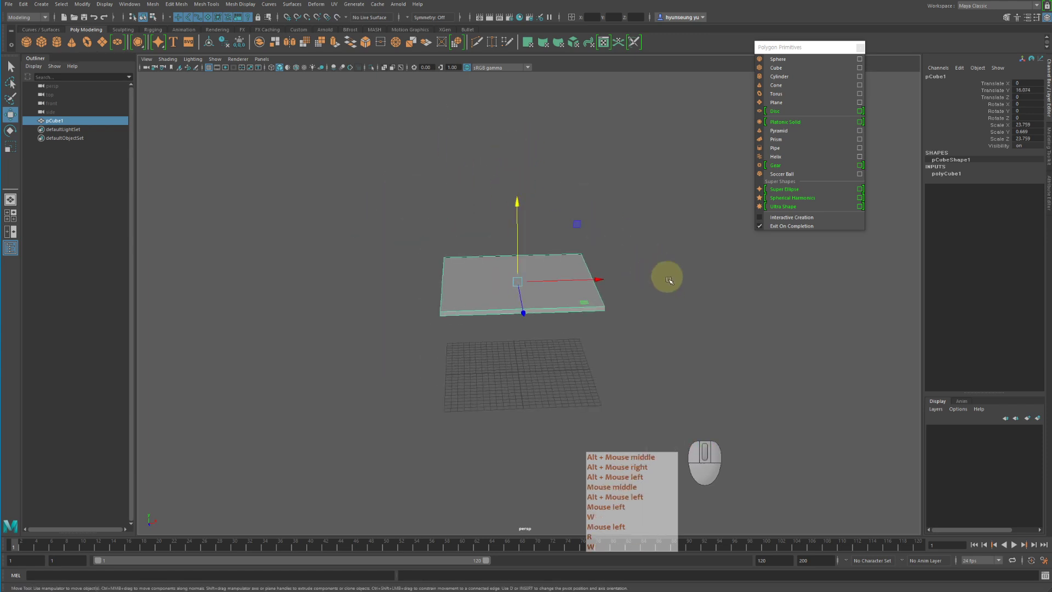
Step: Set the flat slab's subdivisions to 4 in width and 4 in depth
left_click_drag(656, 282, 651, 288, "alt")
right_click_drag(651, 287, 712, 307, "alt")
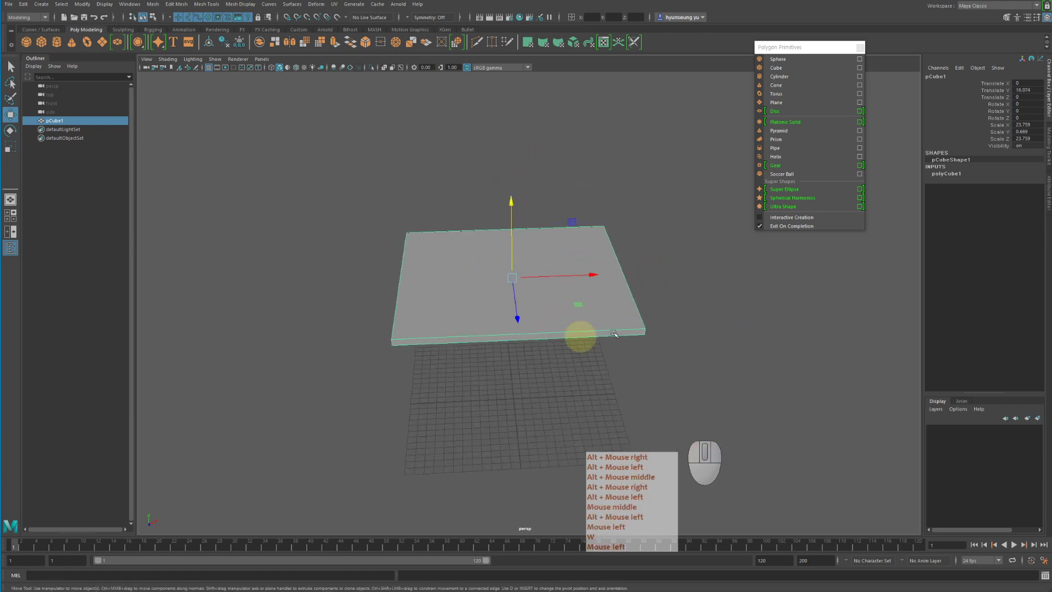
left_click(973, 174)
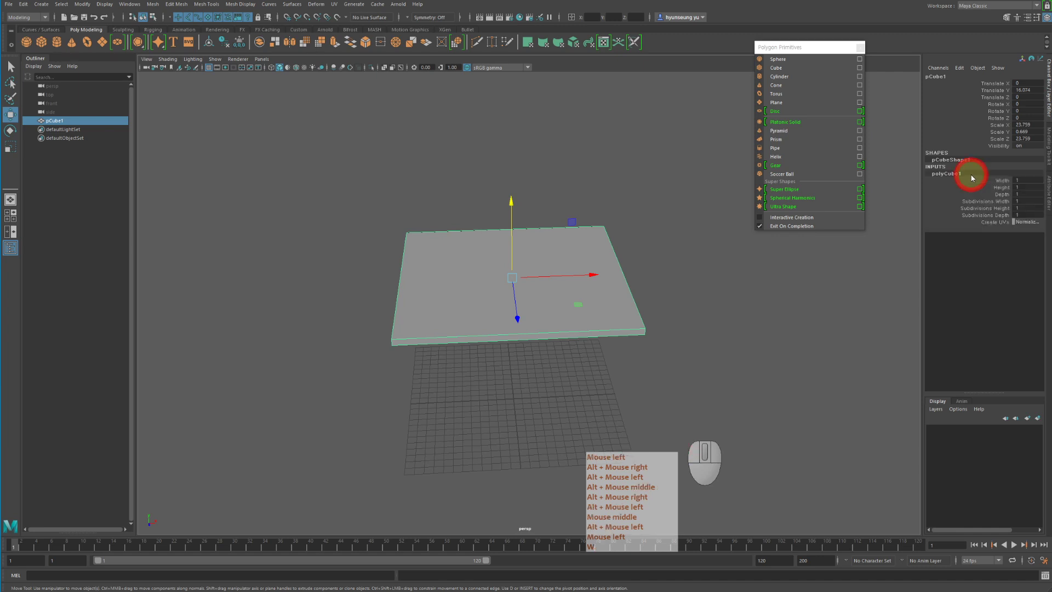
left_click(969, 201)
middle_click_drag(712, 260, 755, 253)
left_click(998, 209)
middle_click_drag(646, 218, 708, 230)
left_click(1008, 215)
left_click_drag(833, 326, 909, 290, "alt")
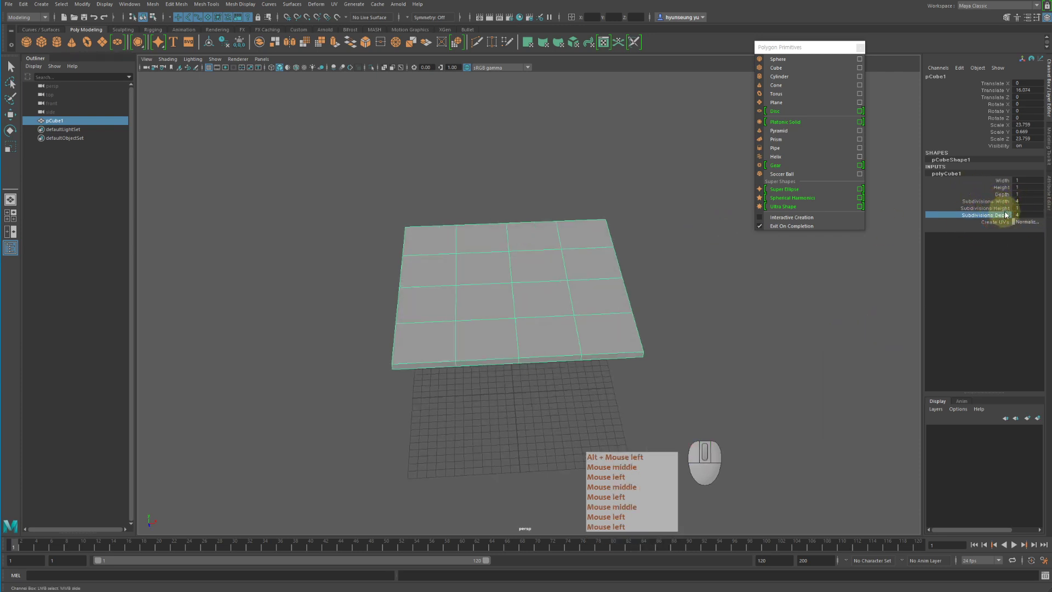
Step: Switch the subdivided slab to vertex selection
left_click_drag(540, 373, 537, 340, "alt")
right_click_drag(536, 341, 630, 333, "alt")
middle_click_drag(630, 333, 670, 340, "alt")
left_click_drag(669, 341, 661, 332, "alt")
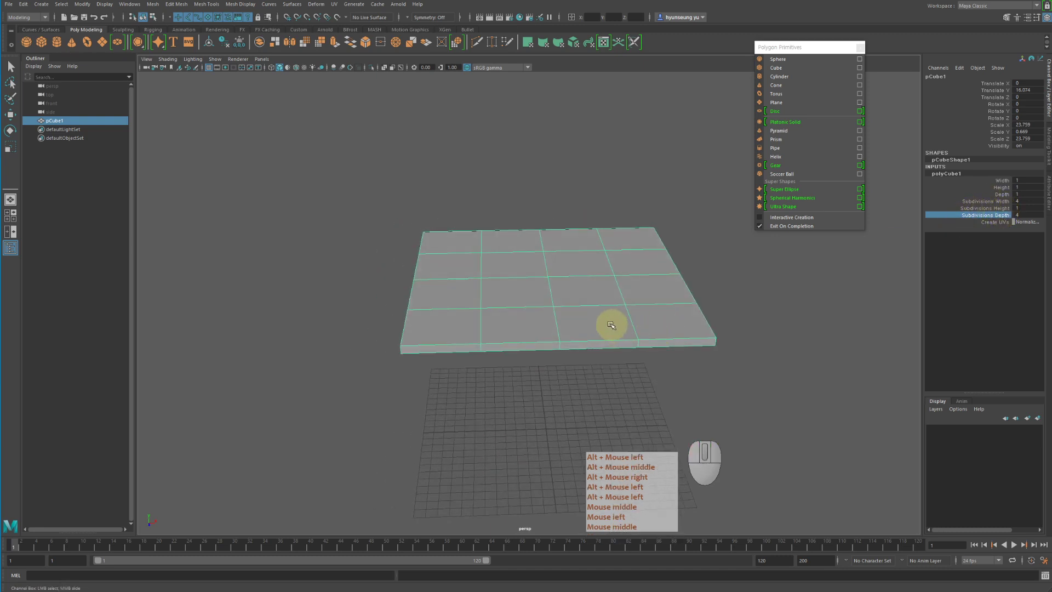
right_click(554, 271)
right_click_drag(554, 271, 528, 266)
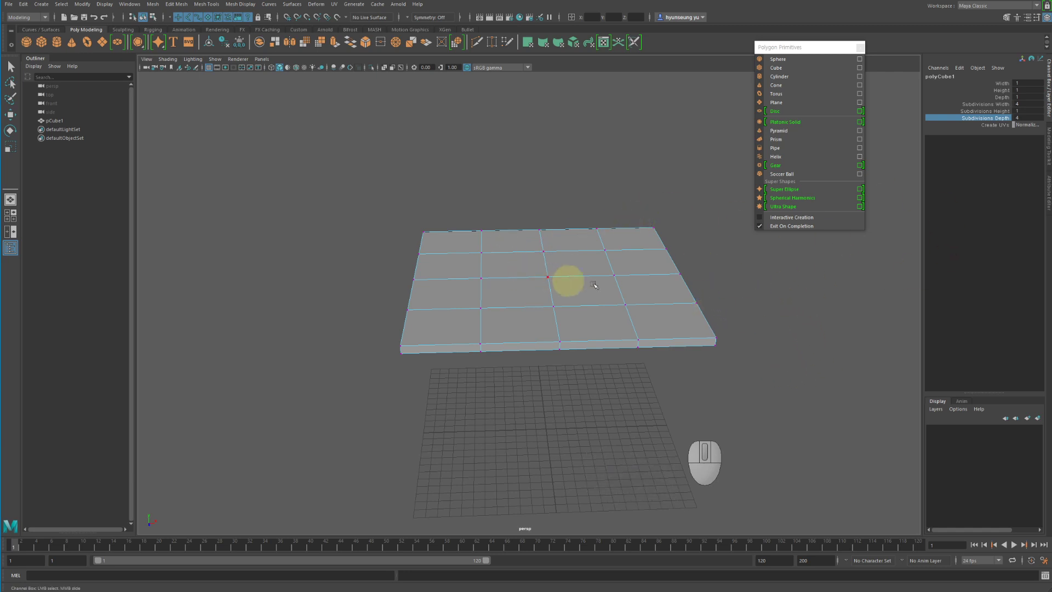
Step: Select all vertices along the slab's negative X end and move them outward along X to lengthen the slab
right_click_drag(783, 359, 646, 324, "alt")
left_click_drag(630, 309, 607, 351, "alt")
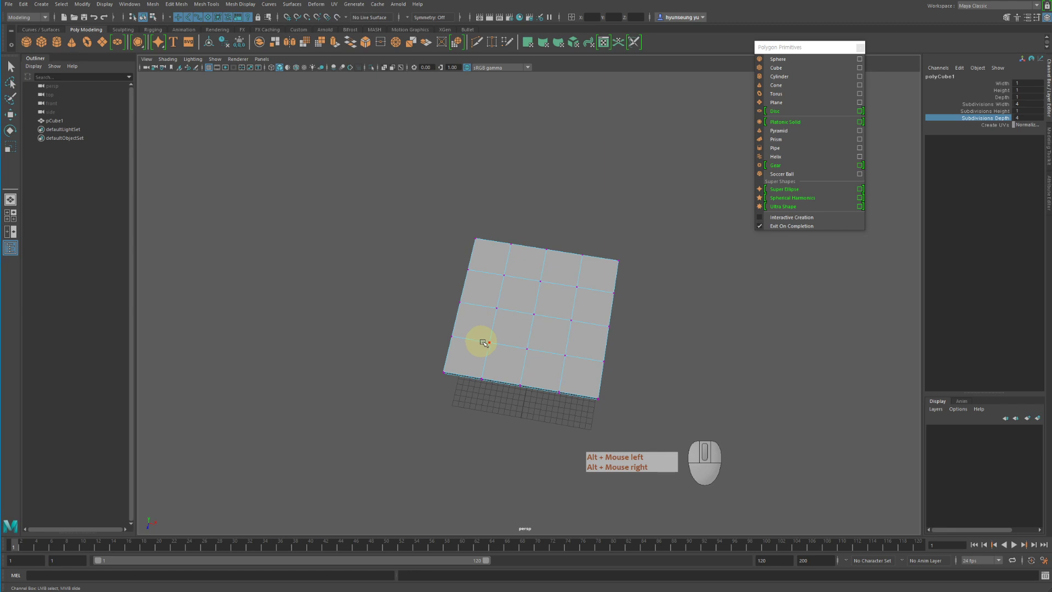
left_click_drag(587, 363, 669, 364, "alt")
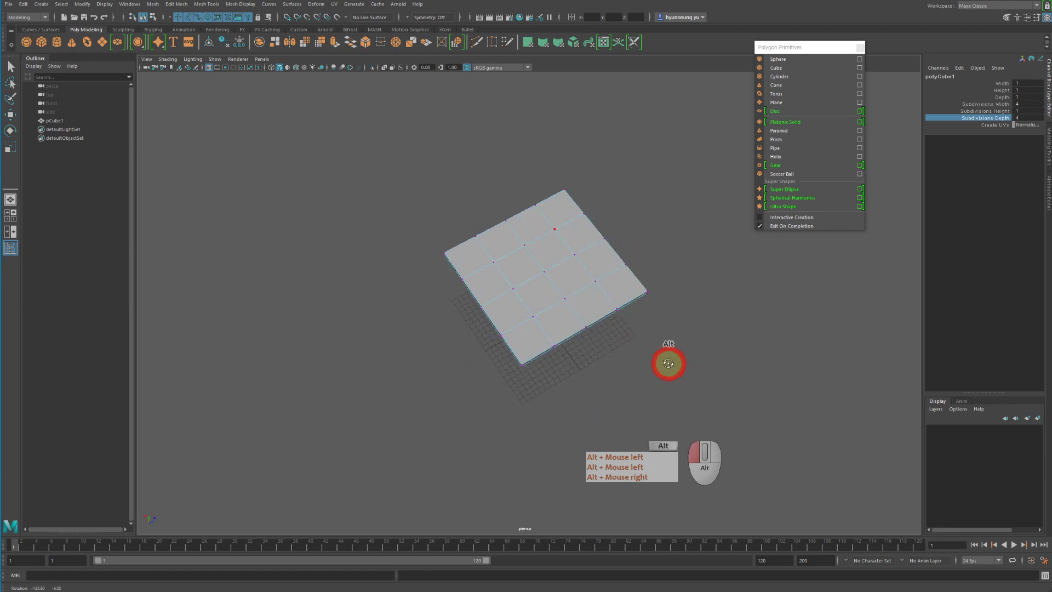
right_click_drag(668, 363, 777, 360, "alt")
left_click_drag(778, 360, 619, 348, "alt")
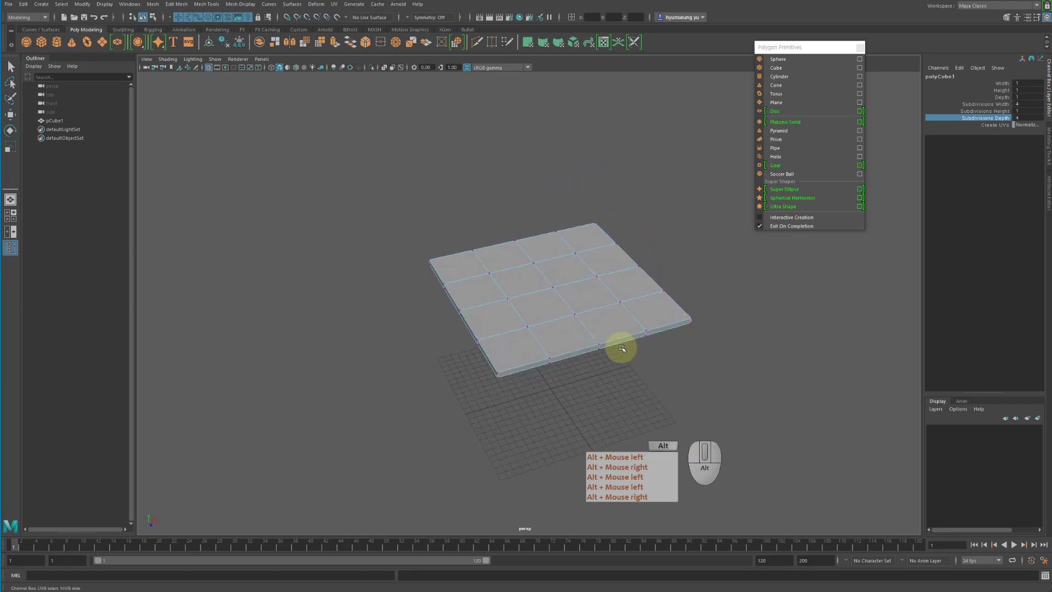
middle_click_drag(619, 348, 650, 289, "alt")
left_click_drag(651, 290, 630, 293, "alt")
right_click_drag(630, 294, 564, 267, "alt")
middle_click_drag(564, 267, 560, 244, "alt")
left_click_drag(399, 145, 535, 387)
key("w")
left_click_drag(595, 246, 498, 242)
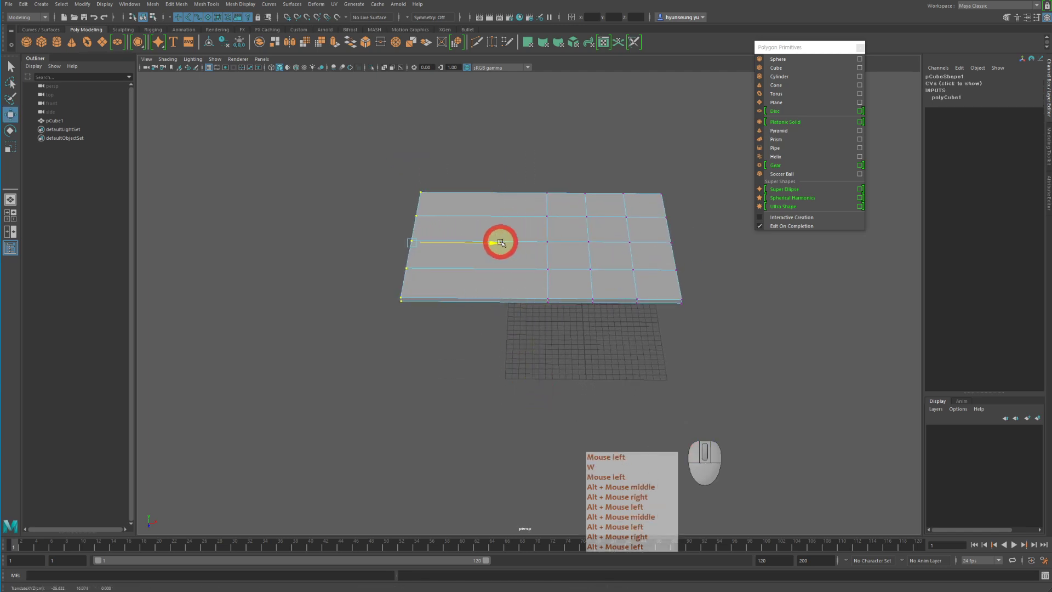
Step: Pull the front-edge vertices of the slab's shorter section forward along Z into an L-shaped tabletop, and return to object selection
left_click_drag(591, 292, 650, 430)
key("w")
left_click_drag(770, 336, 718, 273, "alt")
right_click_drag(557, 204, 580, 187)
left_click(671, 178)
left_click_drag(684, 216, 615, 281, "alt")
left_click(624, 229)
right_click_drag(615, 281, 819, 298, "alt")
left_click_drag(819, 298, 827, 289, "alt")
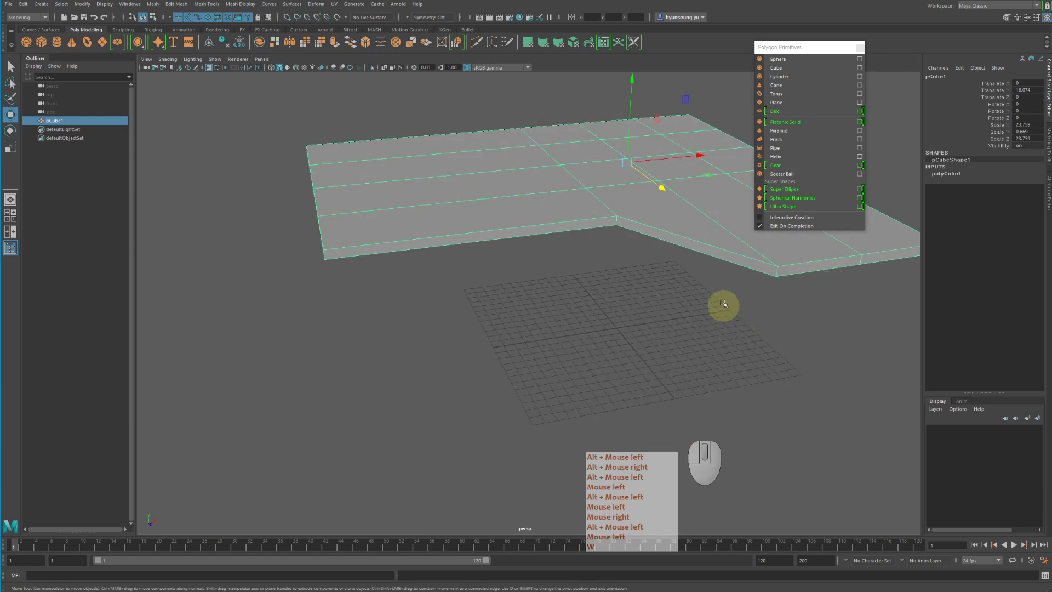
Step: Examine the L-shaped tabletop from several angles, both deselected and selected
middle_click_drag(586, 180, 582, 235, "alt")
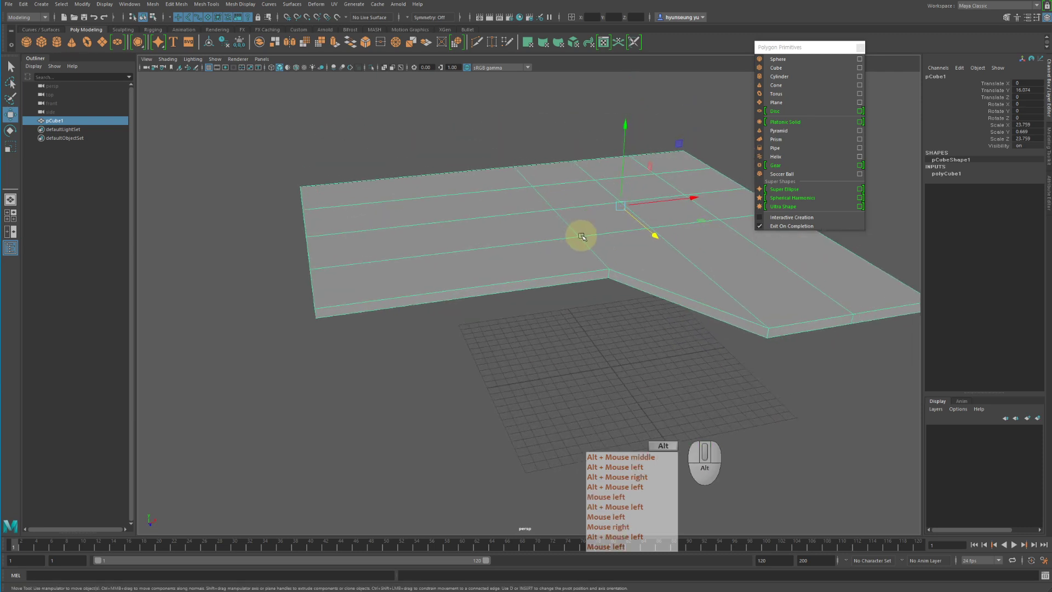
left_click_drag(582, 235, 590, 206, "alt")
right_click_drag(590, 206, 464, 215, "alt")
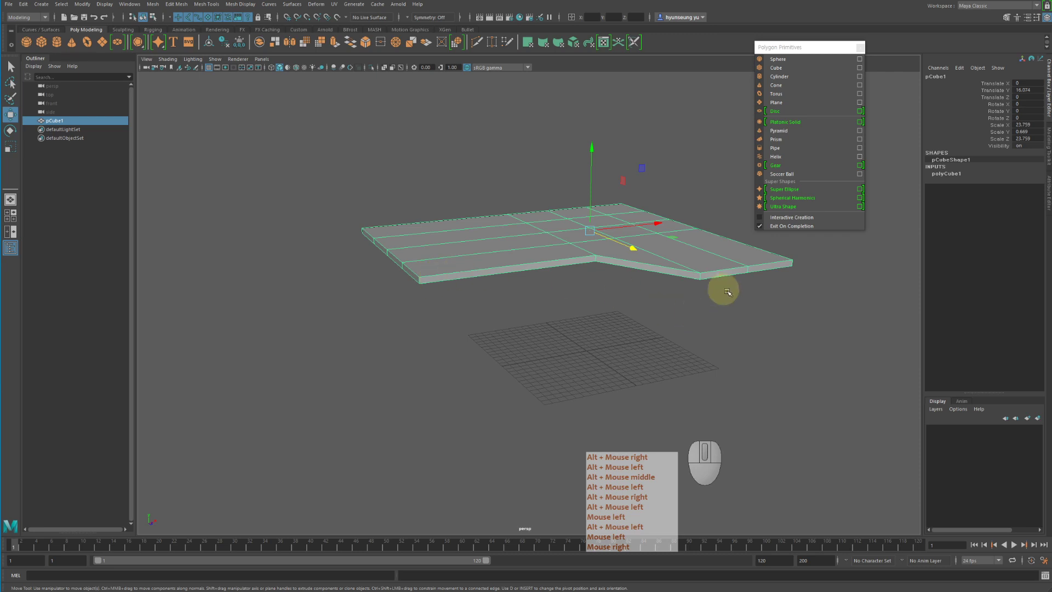
middle_click_drag(832, 295, 799, 337, "alt")
left_click_drag(800, 336, 764, 348, "alt")
right_click_drag(764, 348, 827, 323, "alt")
middle_click_drag(827, 324, 845, 289, "alt")
left_click_drag(846, 289, 834, 291, "alt")
left_click(541, 402)
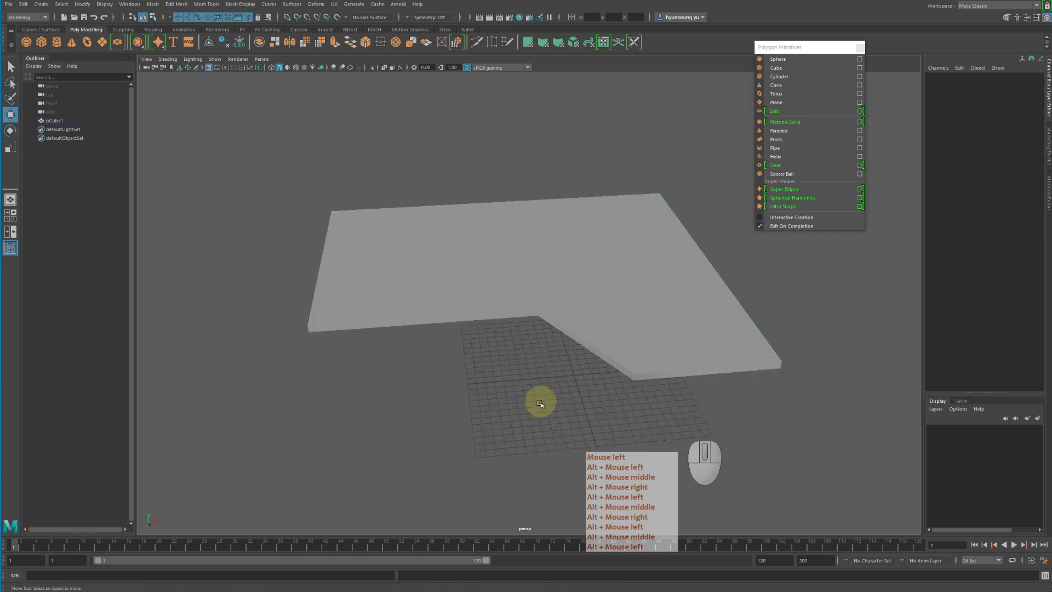
left_click_drag(541, 403, 606, 411, "alt")
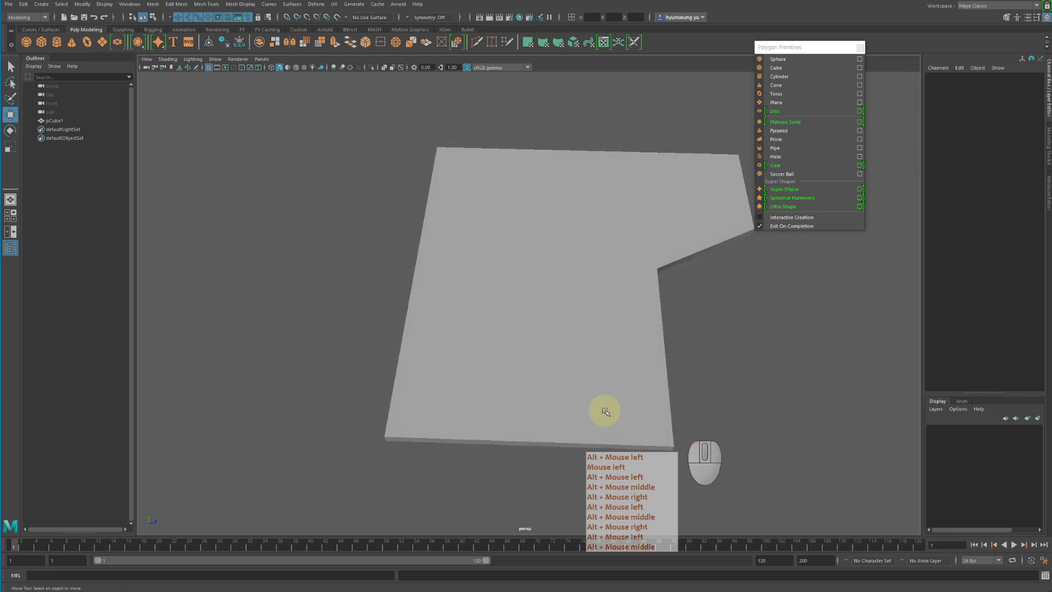
left_click_drag(754, 347, 657, 300, "alt")
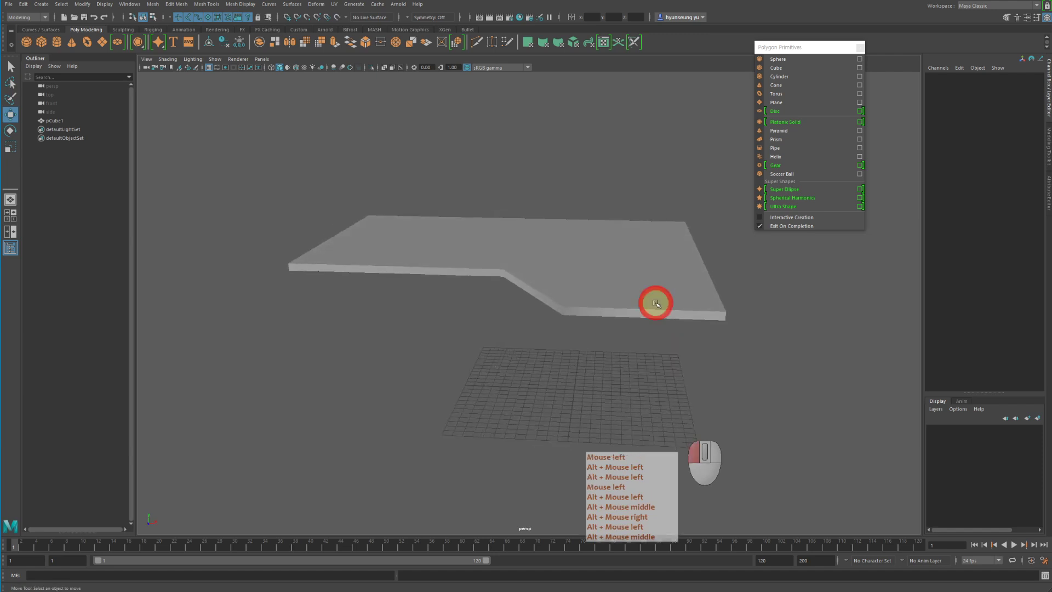
left_click(657, 301)
left_click_drag(602, 375, 563, 387, "alt")
right_click_drag(564, 387, 559, 380, "alt")
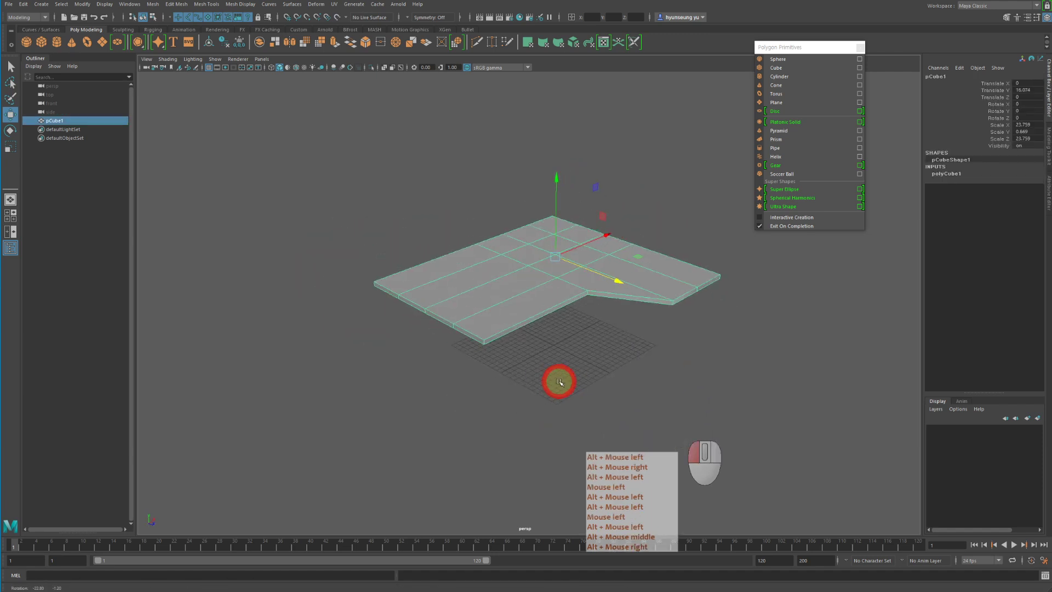
mouse_move(559, 380)
left_mouse_down("alt")
mouse_move(498, 369)
mouse_move(548, 365)
left_mouse_up("alt")
middle_click_drag(549, 365, 629, 347, "alt")
left_click_drag(629, 347, 608, 352, "alt")
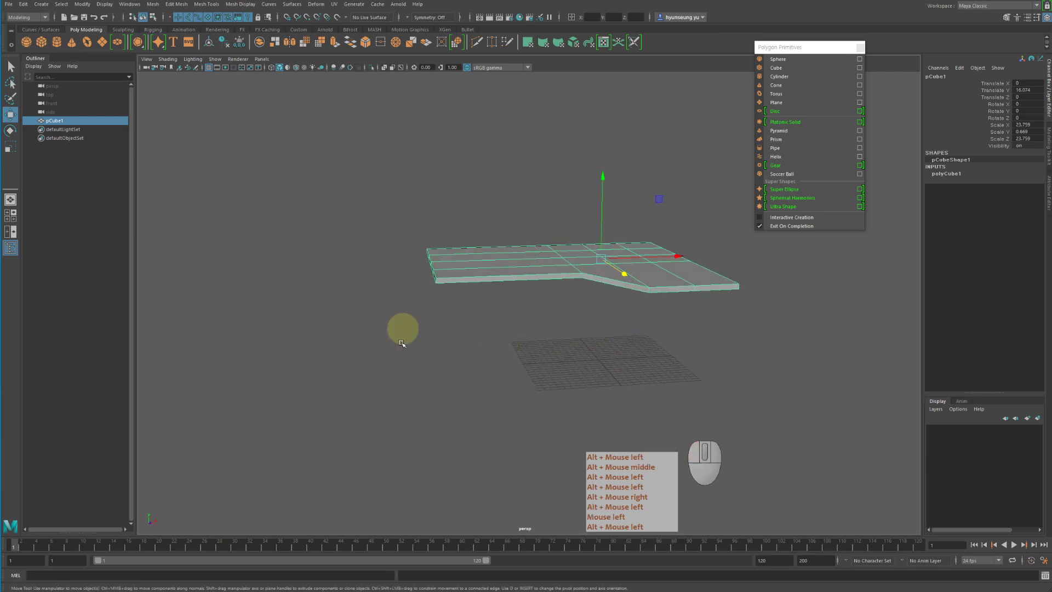
Step: Create a polygon cylinder and scale it to about 8.2 in Y as a table leg
left_click(59, 45)
middle_click_drag(615, 349, 798, 314, "alt")
right_click_drag(798, 314, 807, 303, "alt")
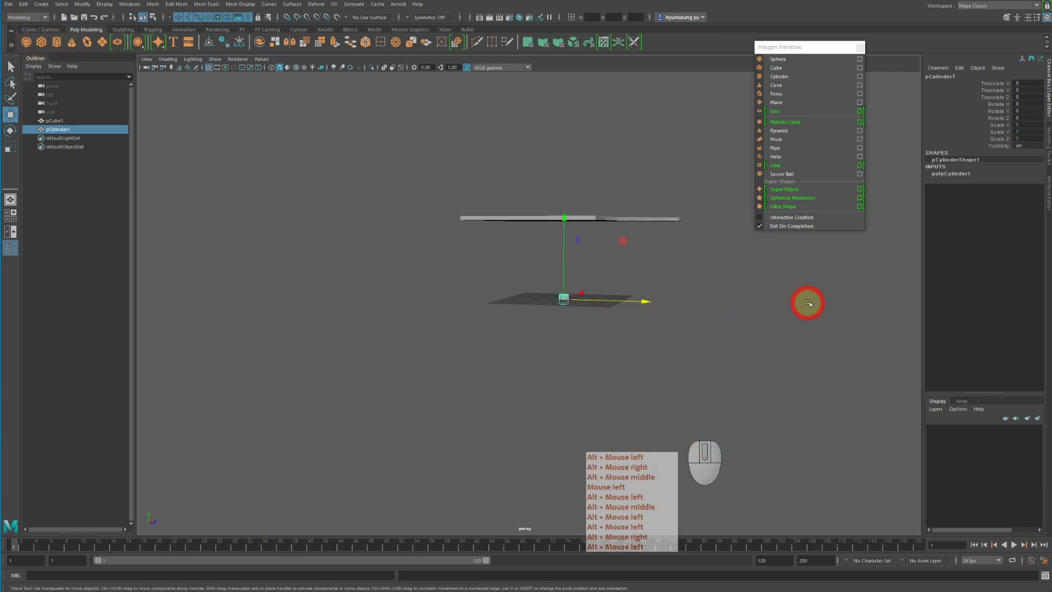
left_click(549, 225, "alt")
key("r")
left_click_drag(563, 218, 583, 160)
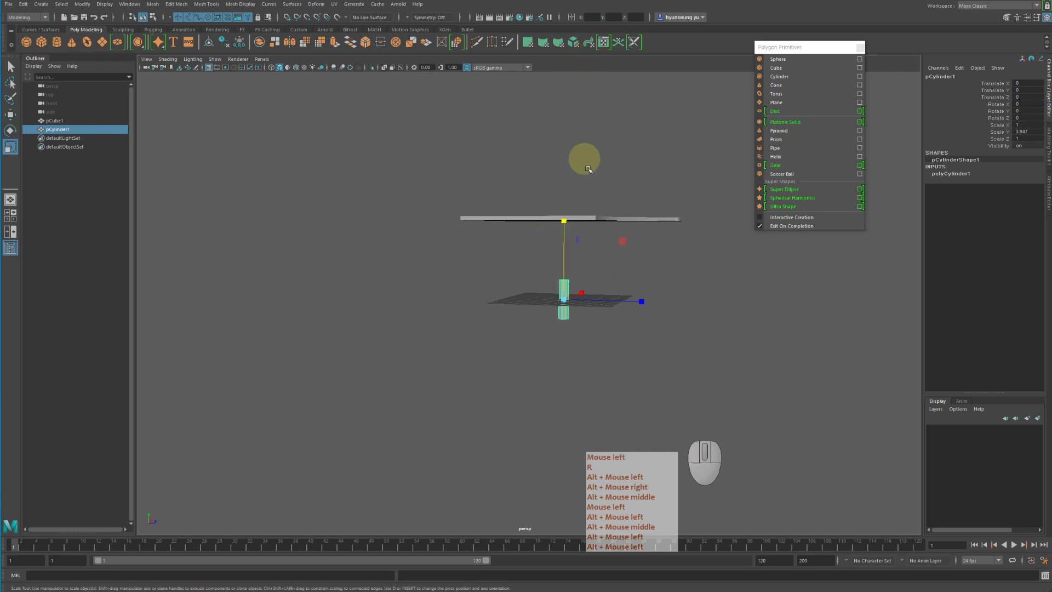
middle_click_drag(583, 160, 642, 87)
Step: Raise the cylinder leg to about 7.7 units in Y and keep it selected
key("w")
left_click_drag(568, 218, 563, 189)
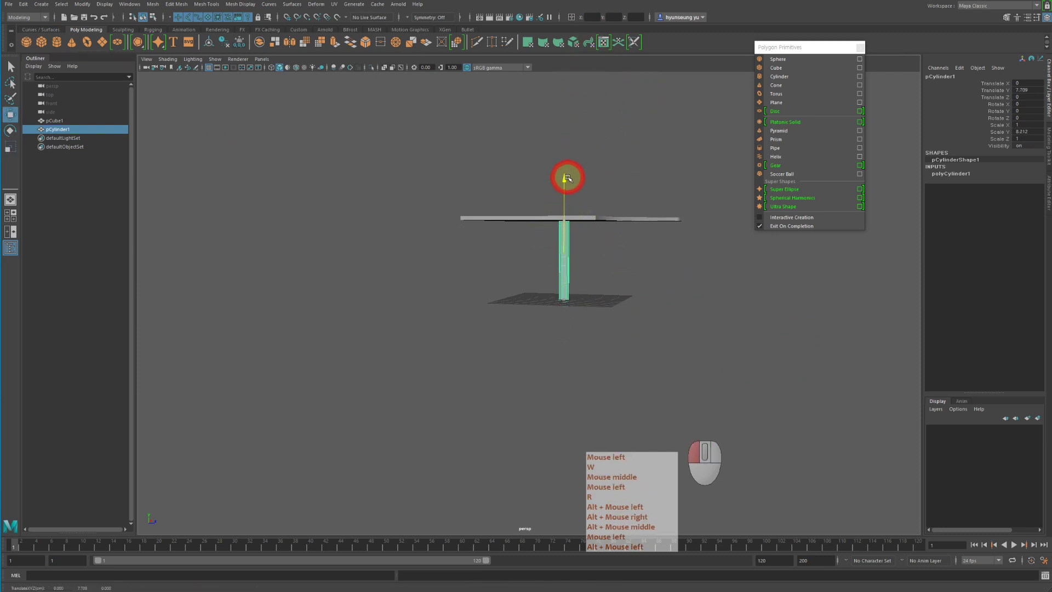
left_click(637, 252)
key("z")
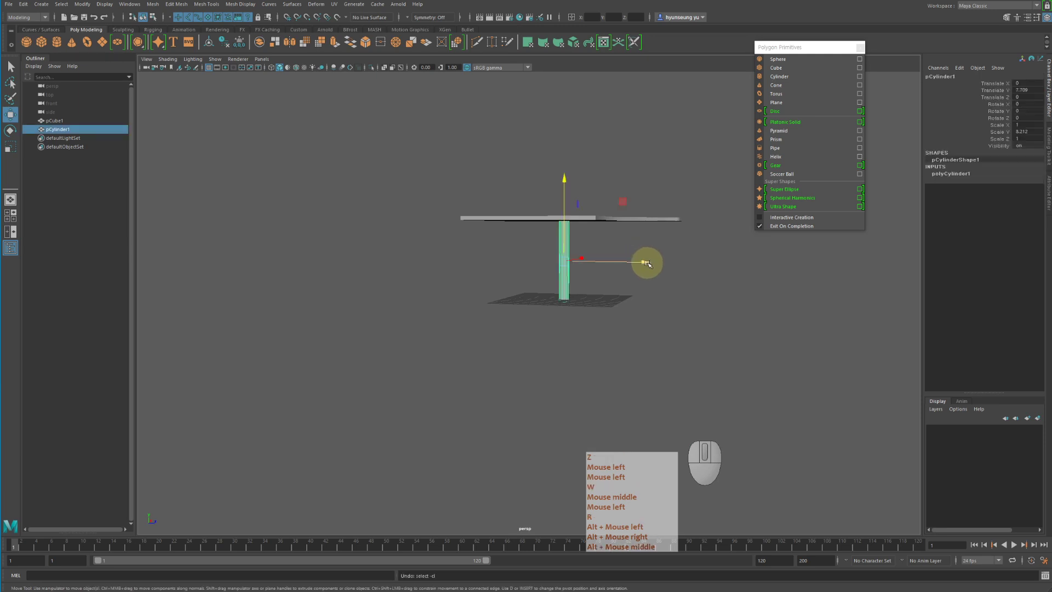
Step: Move the leg beneath a corner of the tabletop, to about 9.4 in X and -11.1 in Z
mouse_move(641, 262)
left_mouse_down()
mouse_move(614, 254)
mouse_move(630, 262)
left_mouse_up()
key("f")
right_click_drag(630, 263, 573, 268, "alt")
left_click_drag(573, 267, 681, 305, "alt")
right_click_drag(681, 305, 617, 281, "alt")
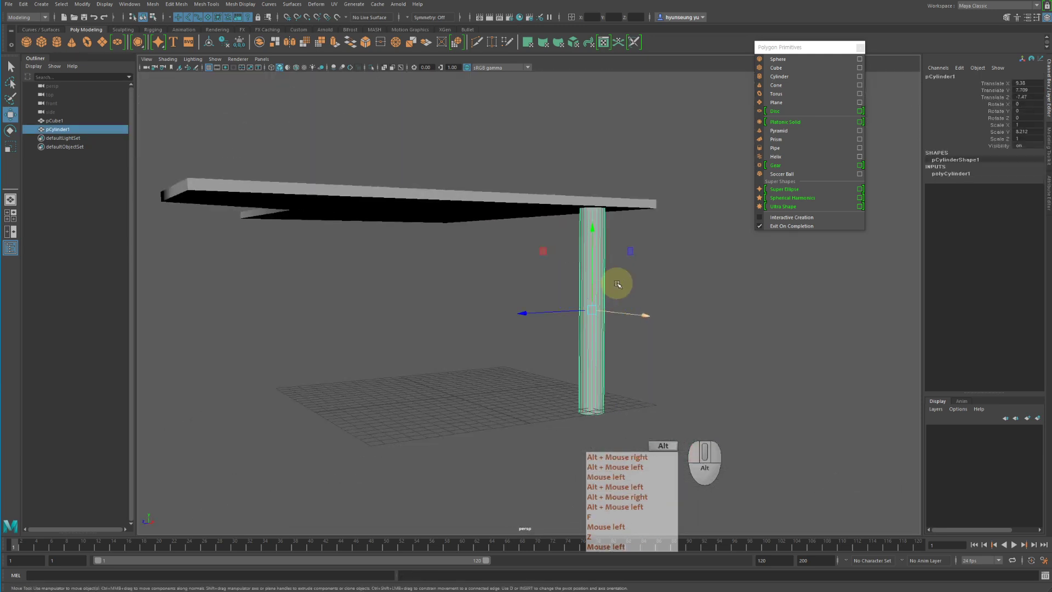
left_click_drag(520, 313, 593, 334)
Step: Set the cylinder leg's height subdivisions to 8
left_click_drag(741, 364, 864, 336, "alt")
right_click_drag(834, 343, 907, 323, "alt")
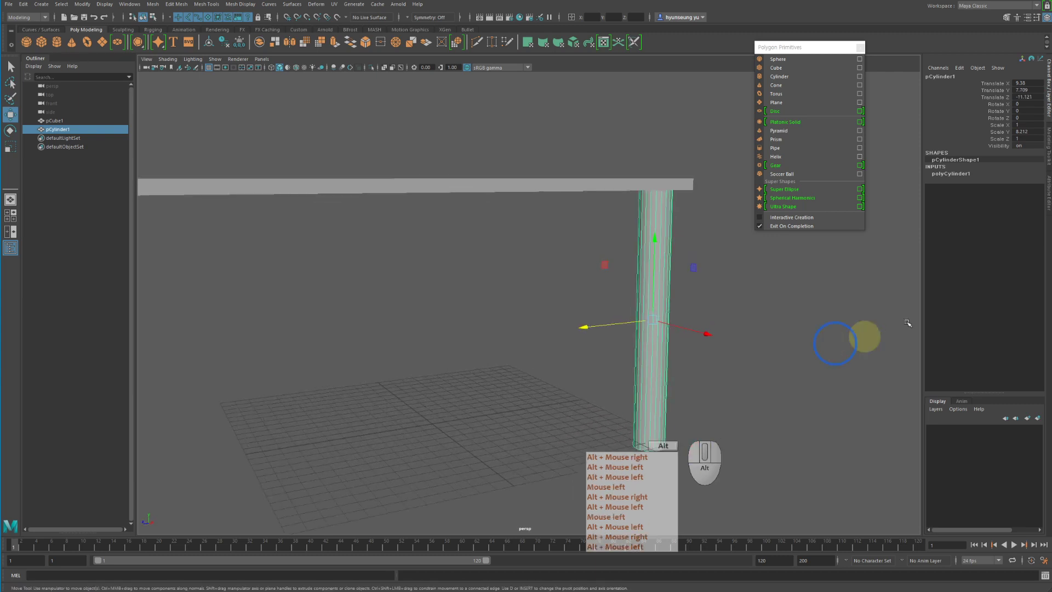
left_click(951, 174)
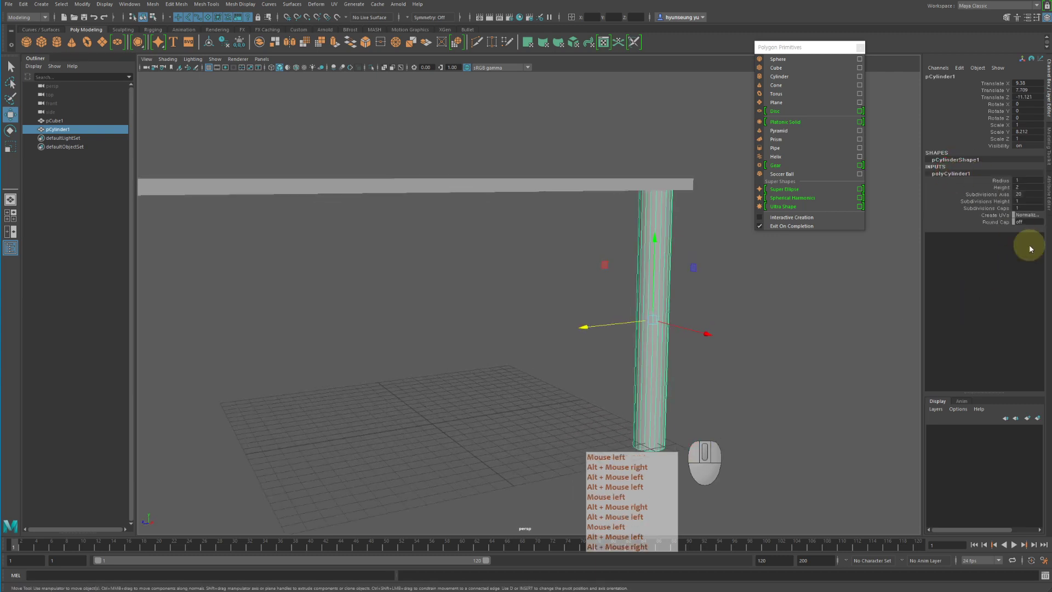
left_click(980, 201)
middle_click_drag(724, 296, 795, 230)
left_click_drag(794, 230, 748, 264, "alt")
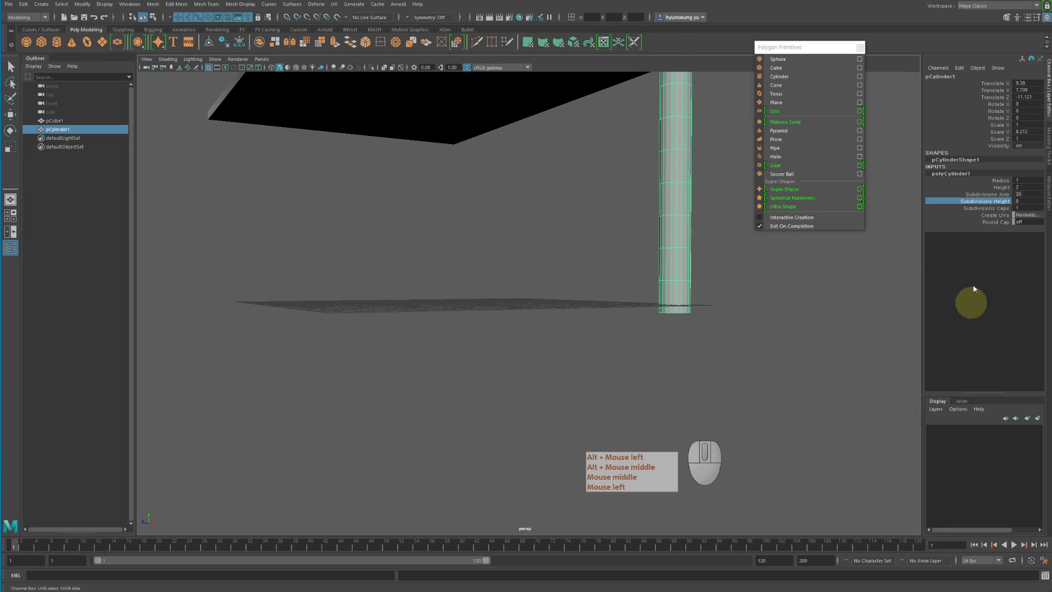
Step: Examine the subdivided leg and its fit under the tabletop from several angles
left_click_drag(622, 364, 646, 329, "alt")
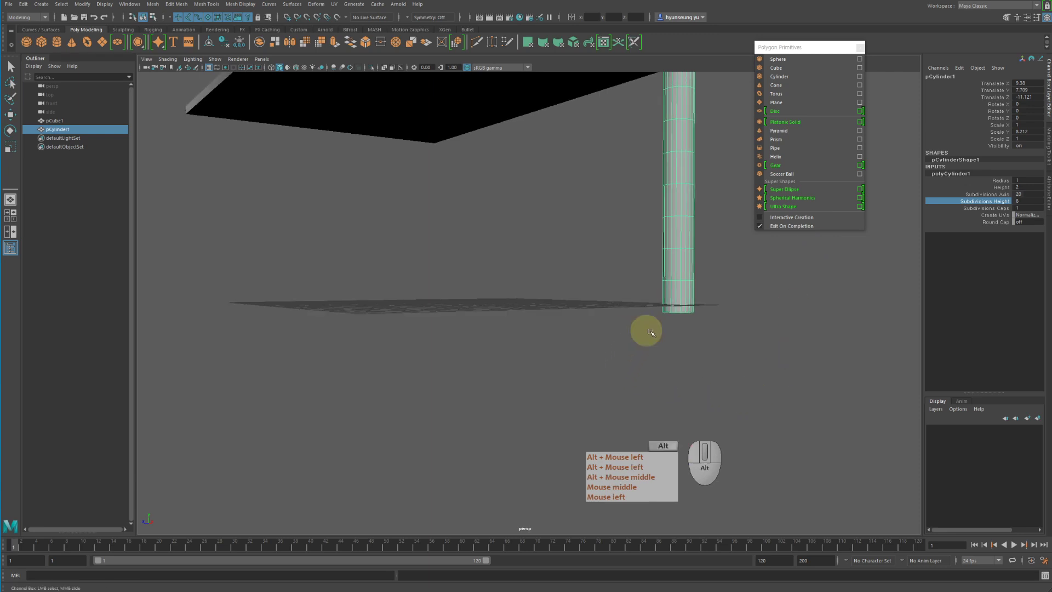
middle_click_drag(646, 329, 641, 349, "alt")
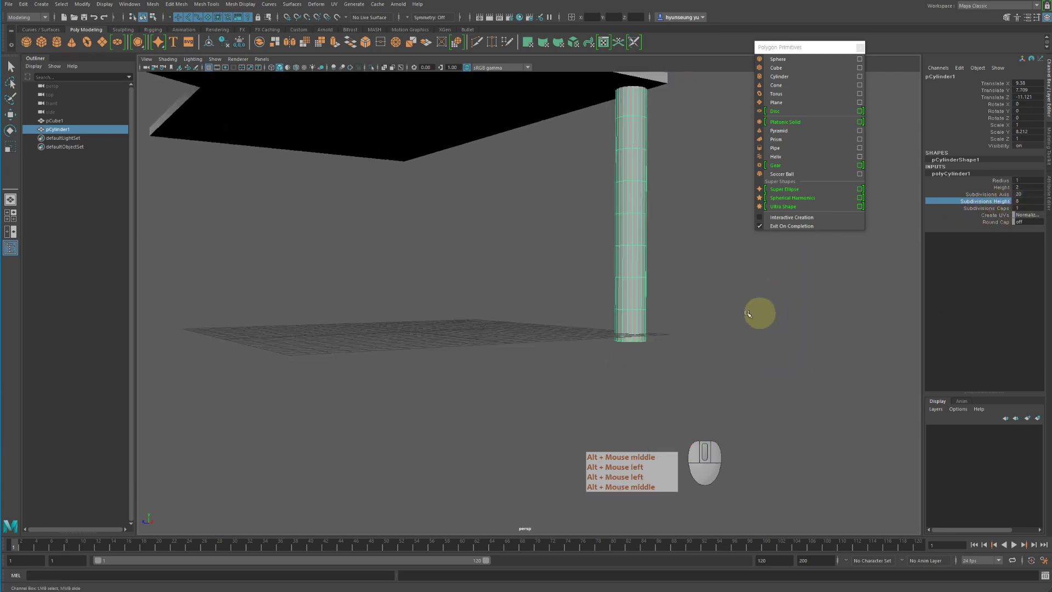
middle_click_drag(688, 317, 648, 303, "alt")
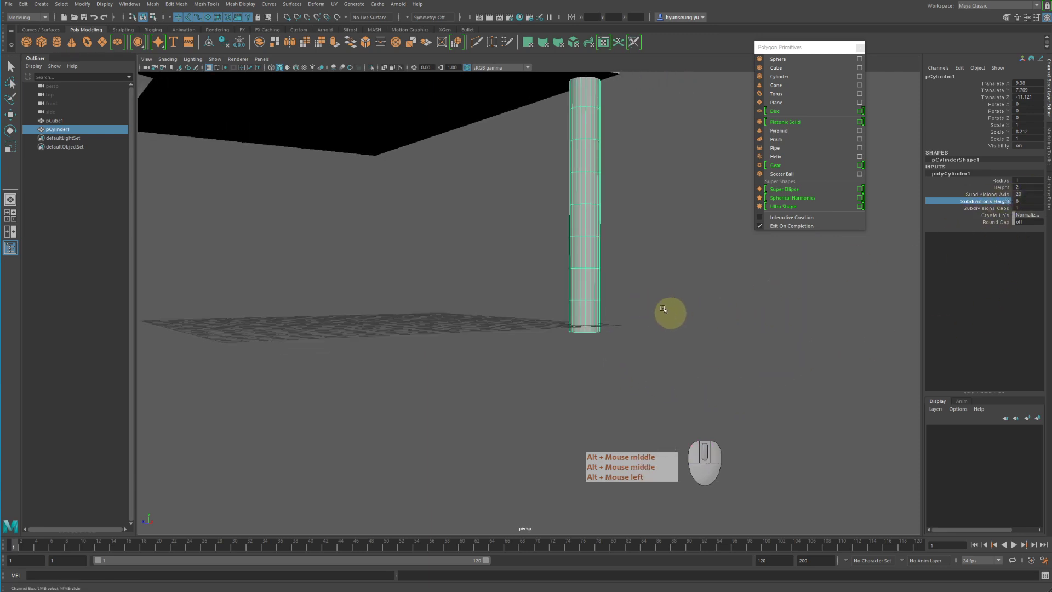
left_click_drag(597, 371, 665, 371, "alt")
right_click_drag(664, 371, 869, 370, "alt")
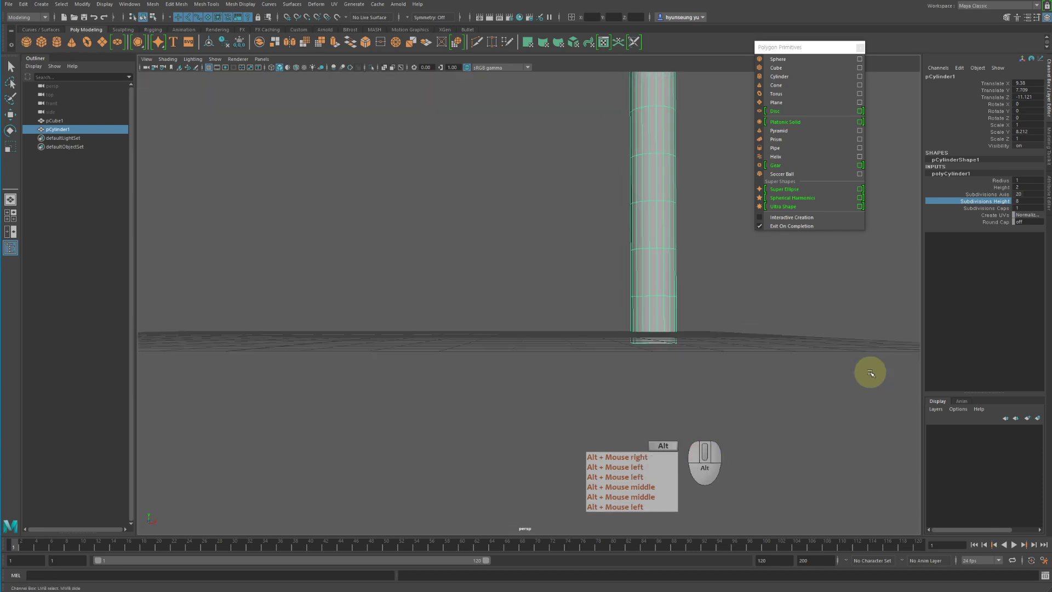
left_click_drag(869, 371, 693, 327, "alt")
right_click_drag(693, 327, 630, 324, "alt")
left_click_drag(630, 324, 616, 348, "alt")
middle_click(615, 347, "alt")
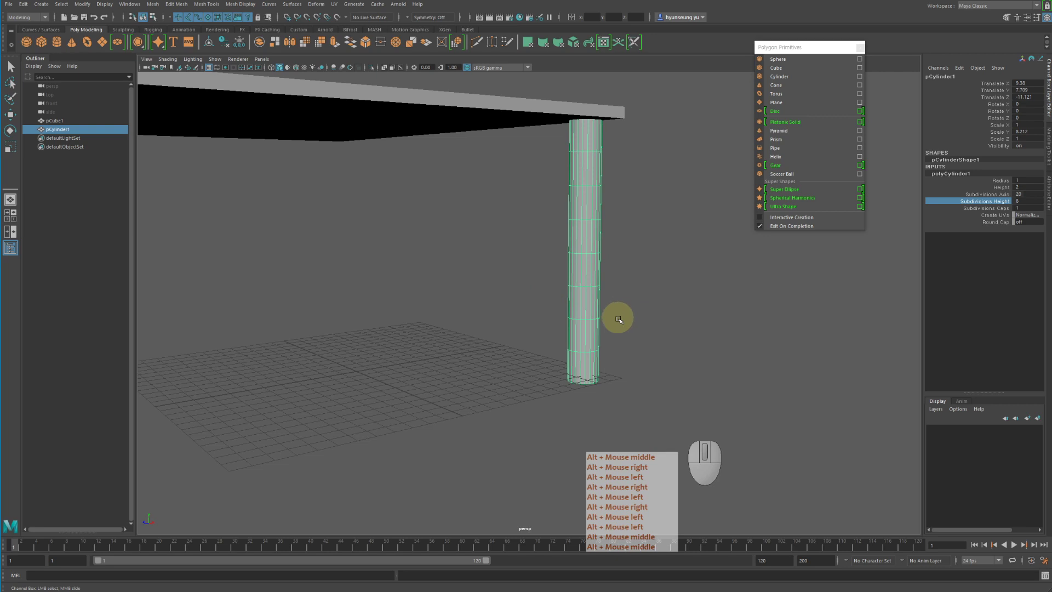
Step: In vertex selection, select one horizontal vertex ring on the leg and scale it inward uniformly to form a narrow waist
middle_click_drag(618, 319, 593, 301, "alt")
left_click_drag(594, 301, 592, 289, "alt")
right_click_drag(591, 289, 689, 207, "alt")
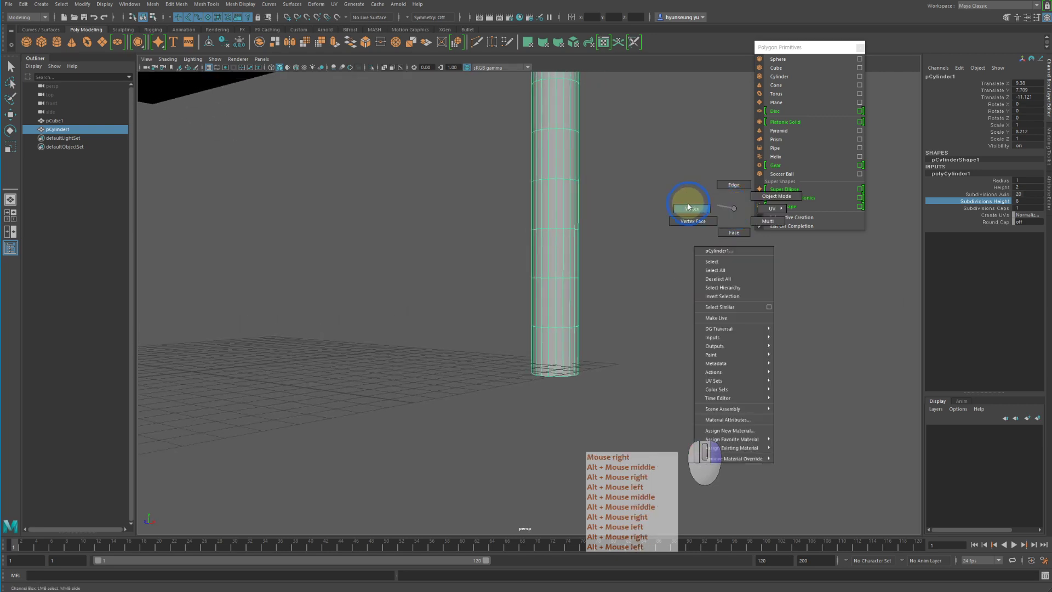
left_click_drag(465, 215, 556, 228)
right_click_drag(507, 218, 634, 253)
left_click_drag(633, 254, 693, 261, "alt")
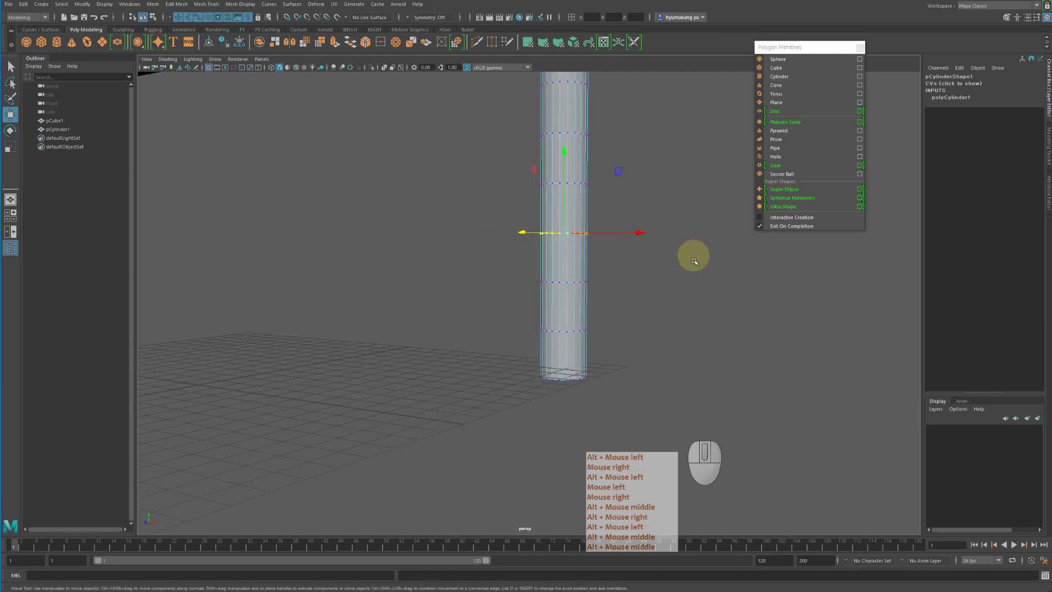
key("r")
middle_click(716, 316)
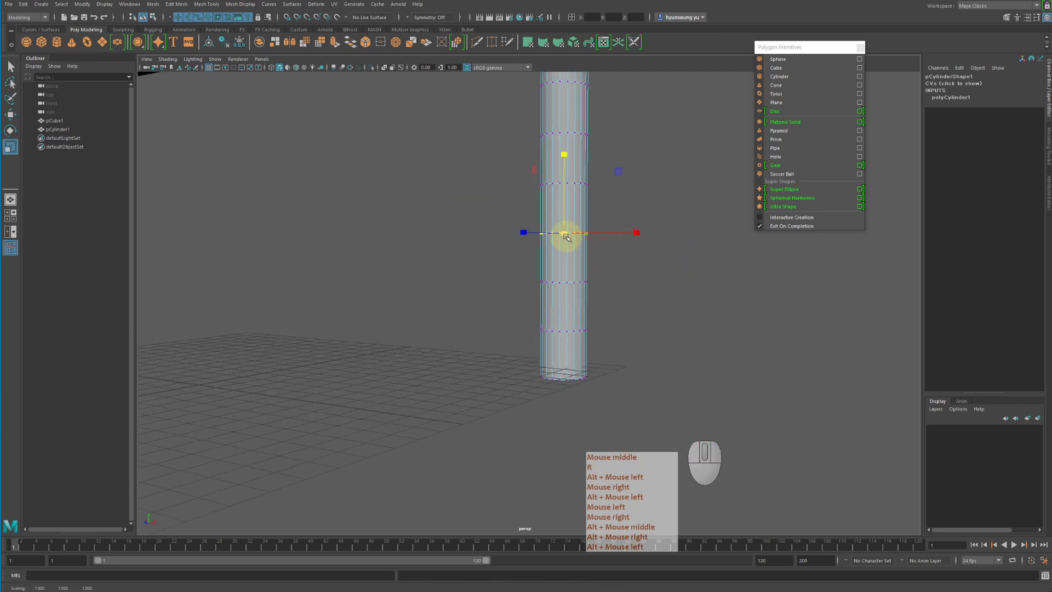
left_click_drag(564, 233, 548, 239)
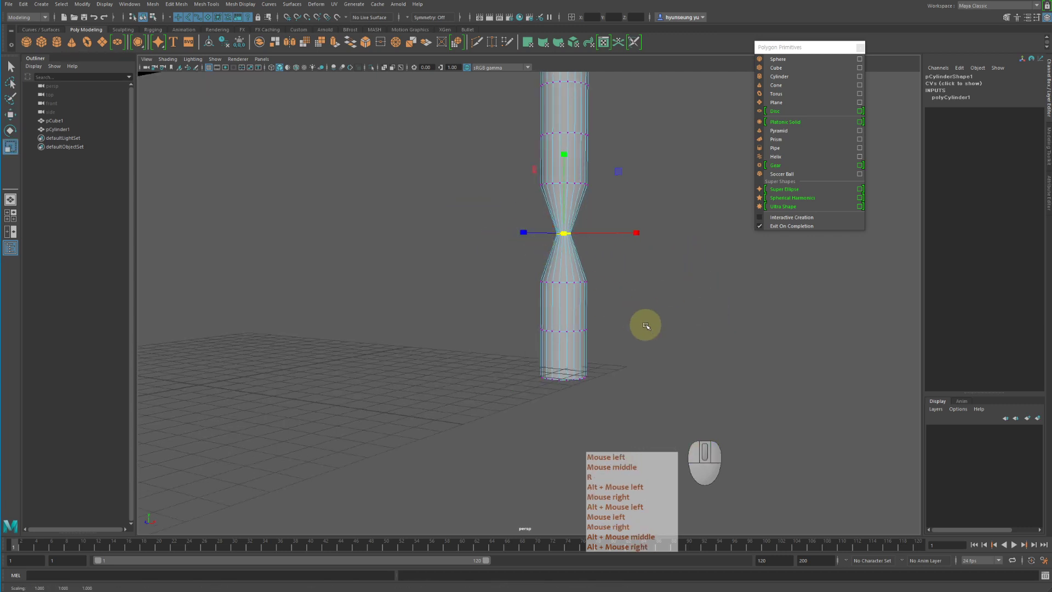
Step: Scale the two vertex rings below the leg's waist inward uniformly, leaving the base ring flared as a foot
left_click_drag(650, 322, 474, 256)
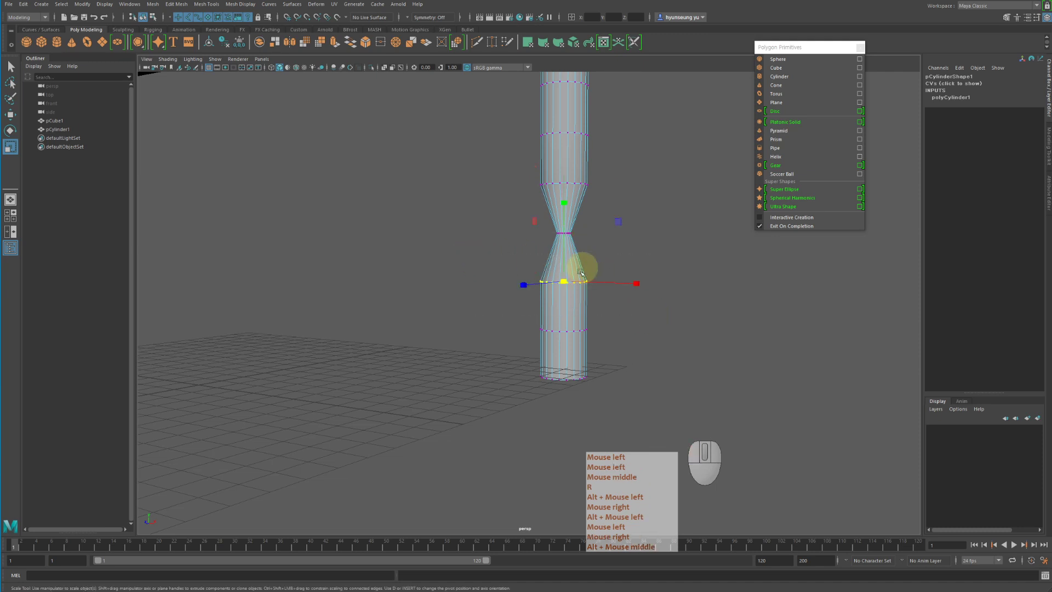
left_click_drag(563, 281, 534, 285)
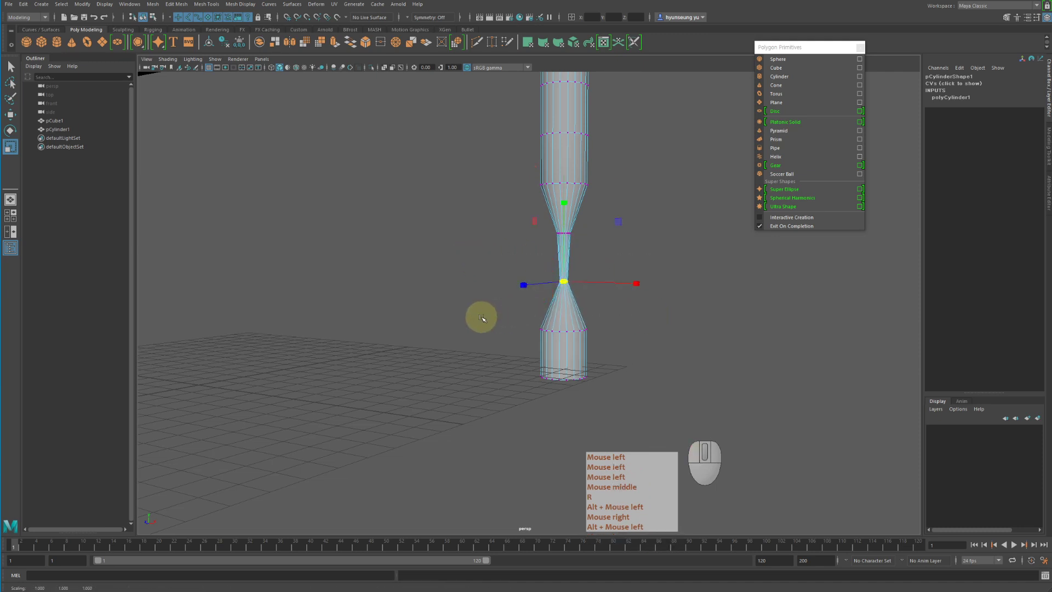
left_click_drag(482, 318, 665, 356)
middle_click_drag(791, 347, 781, 351)
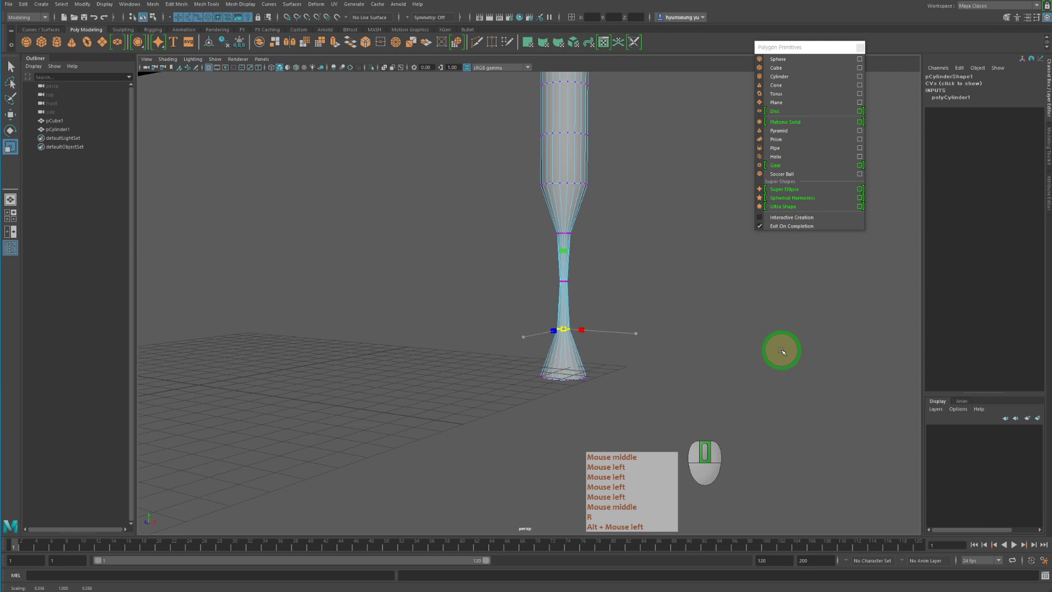
left_click_drag(777, 350, 791, 354, "alt")
right_click_drag(791, 354, 767, 362, "alt")
middle_click_drag(766, 362, 696, 329, "alt")
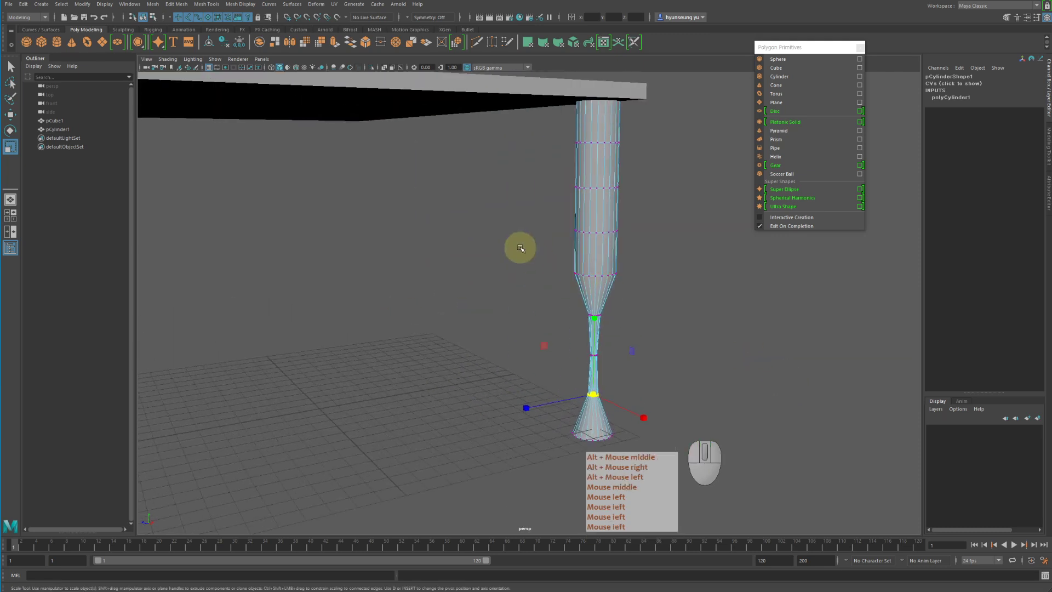
Step: Taper the leg's upper part by scaling the two vertex rings above the waist progressively less inward, and return to object selection
left_click_drag(520, 248, 715, 301)
middle_click_drag(721, 298, 814, 311)
left_click_drag(501, 205, 644, 242)
middle_click_drag(679, 251, 684, 251)
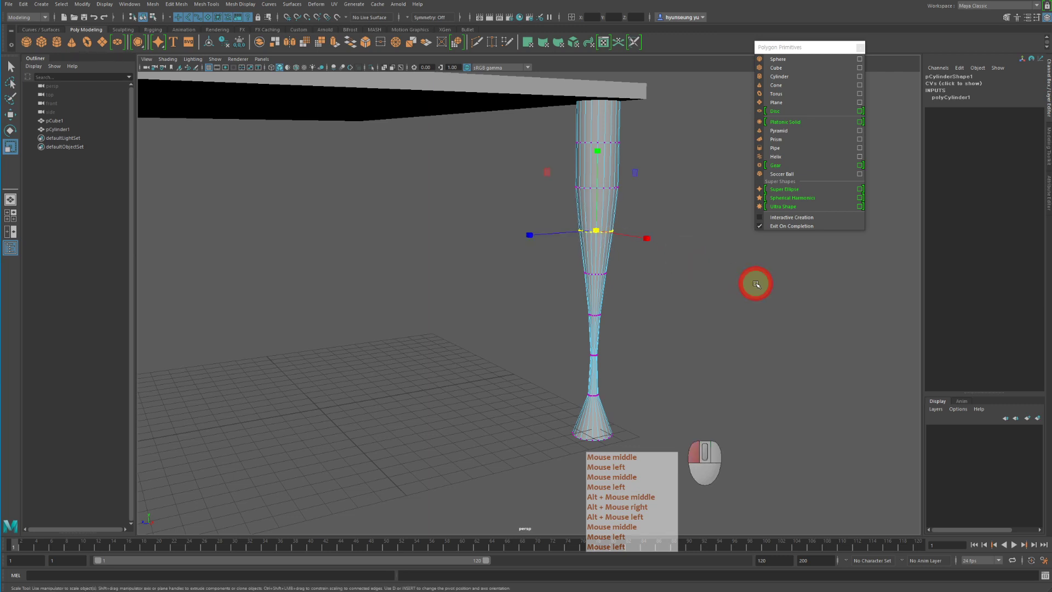
left_click(755, 284)
right_click_drag(755, 284, 633, 298, "alt")
right_click_drag(570, 218, 659, 187)
left_click(659, 188)
left_click_drag(659, 188, 669, 293, "alt")
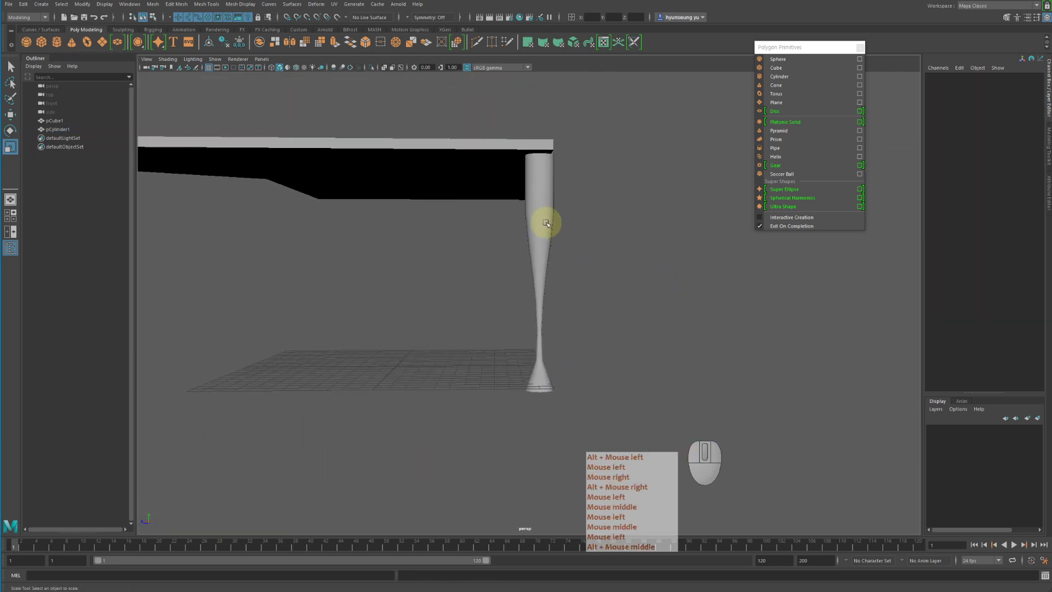
Step: Move the shaped leg further under the tabletop corner, to about -10.5 in Z
left_click(546, 223)
key("w")
left_click_drag(461, 275, 456, 275)
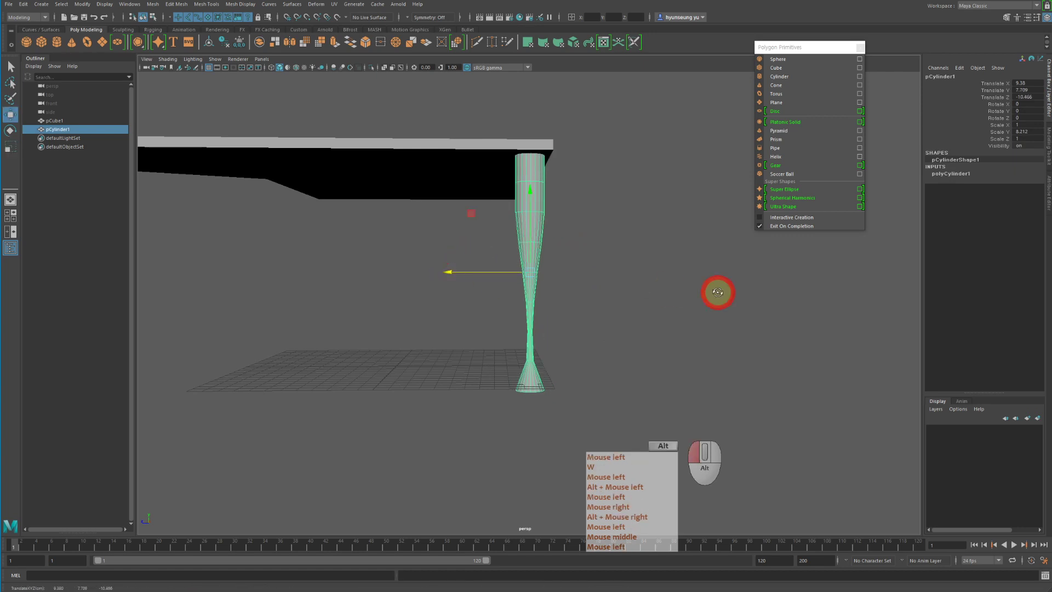
mouse_move(718, 293)
left_mouse_down("alt")
mouse_move(566, 277)
mouse_move(706, 310)
left_mouse_up("alt")
left_click(705, 310)
left_click_drag(757, 340, 737, 332, "alt")
left_click_drag(370, 239, 504, 273)
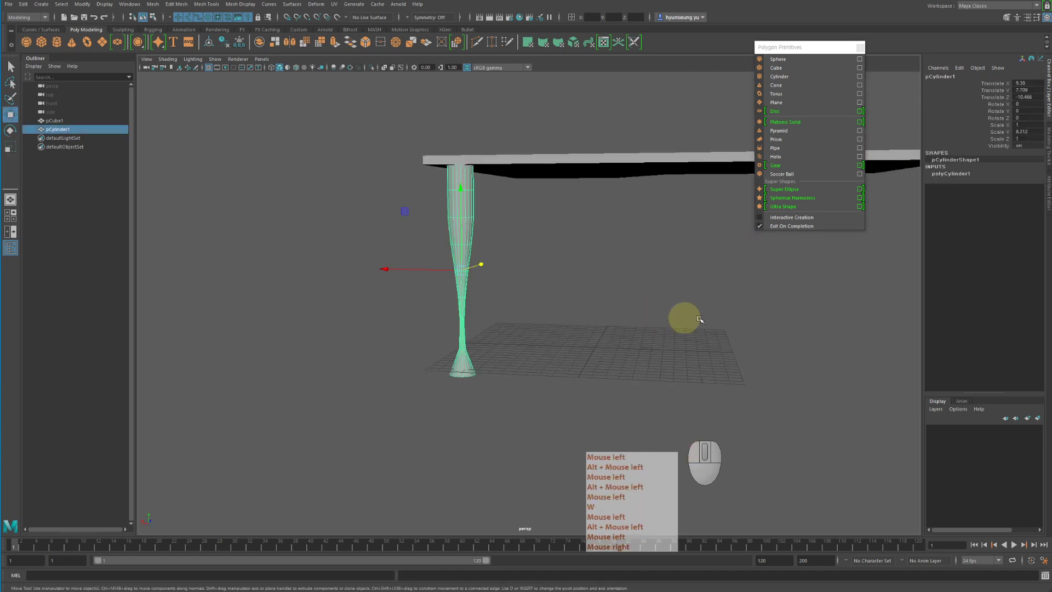
middle_click_drag(683, 317, 542, 279, "alt")
left_click_drag(542, 279, 603, 276, "alt")
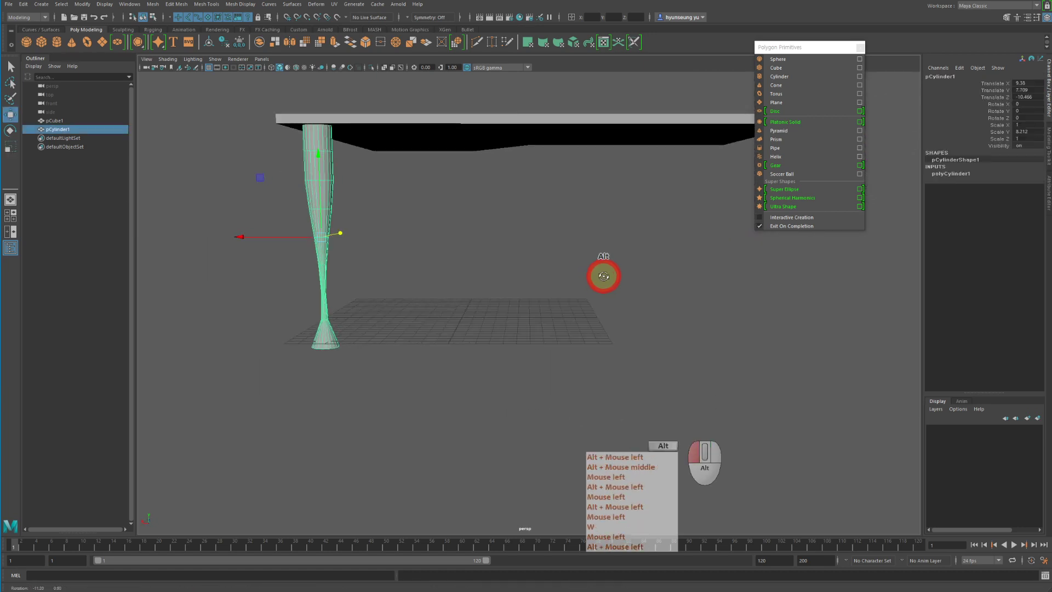
Step: Duplicate the leg and move the copy beneath the neighbouring tabletop corner, to about -21.9 in X
left_click(24, 4)
left_click(51, 130)
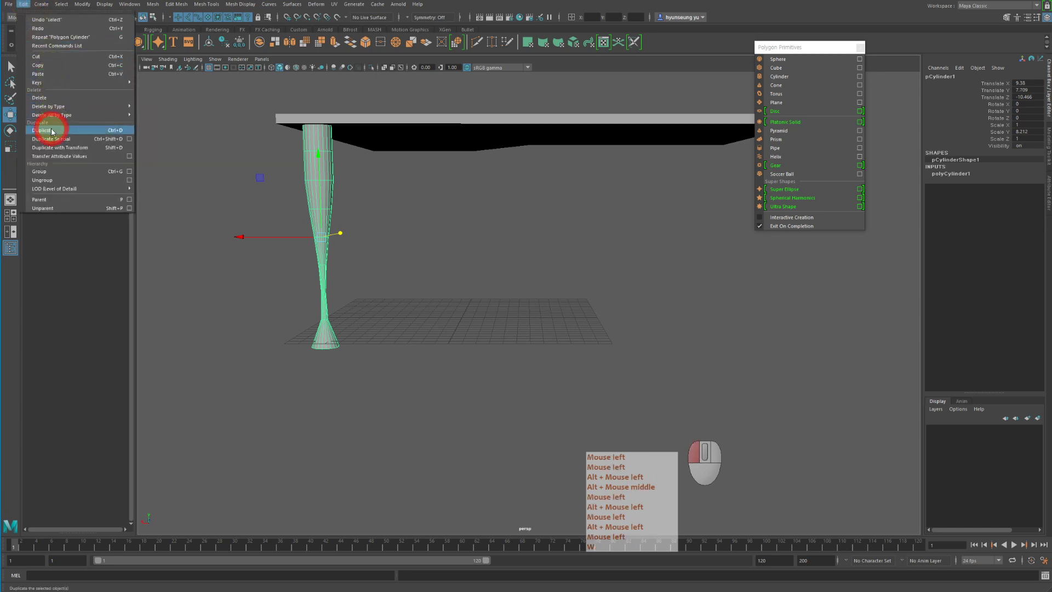
left_click_drag(258, 237, 598, 291)
right_click_drag(599, 291, 500, 282, "alt")
middle_click_drag(406, 279, 426, 289)
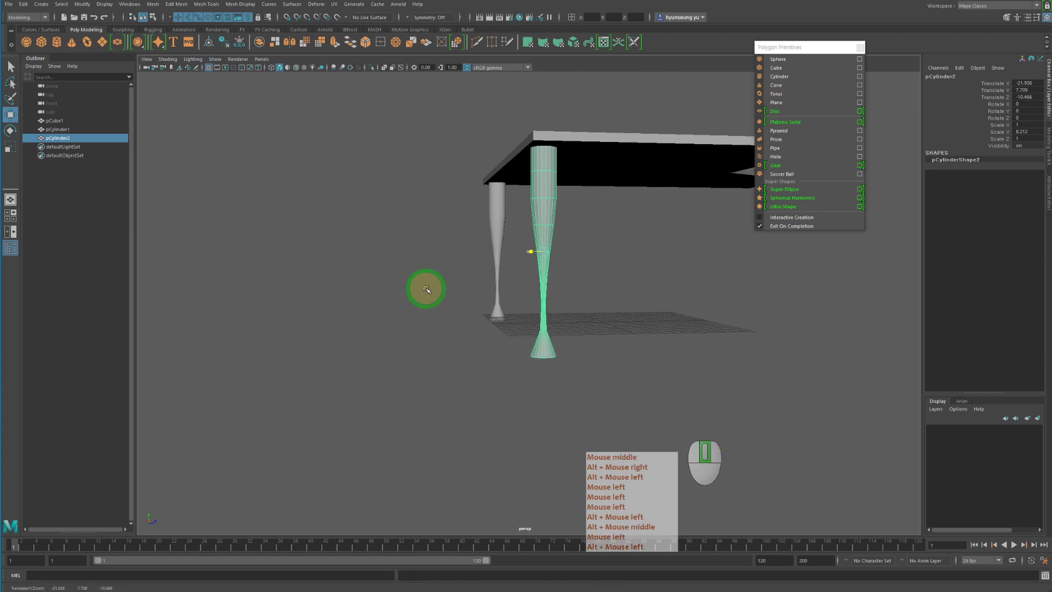
Step: Duplicate both legs together and move the copies beneath the opposite side of the tabletop, to about 9.9 in Z
left_click_drag(429, 261, 601, 278)
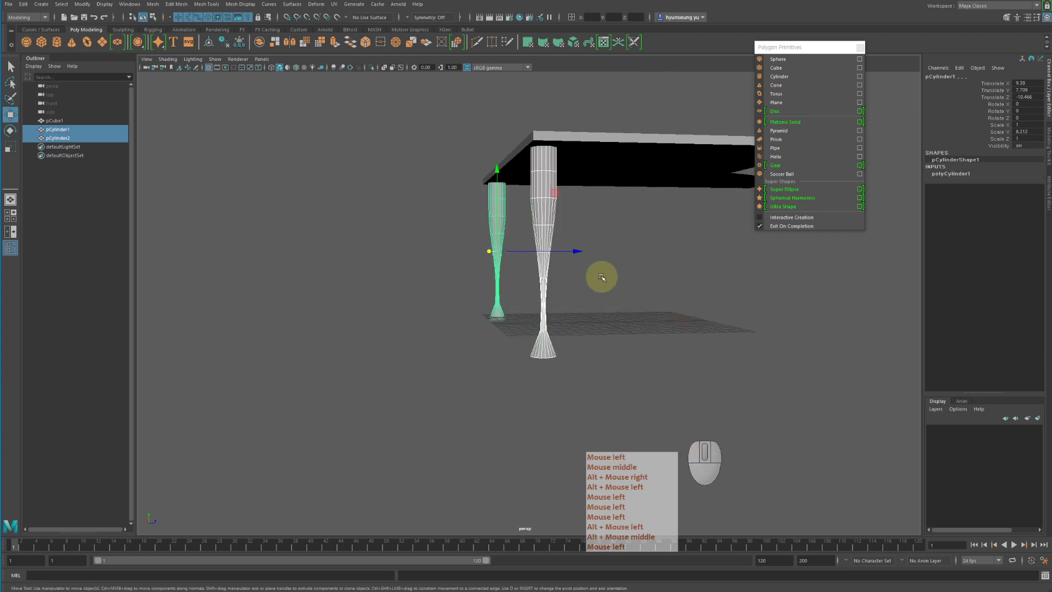
left_click(27, 10)
left_click(70, 129)
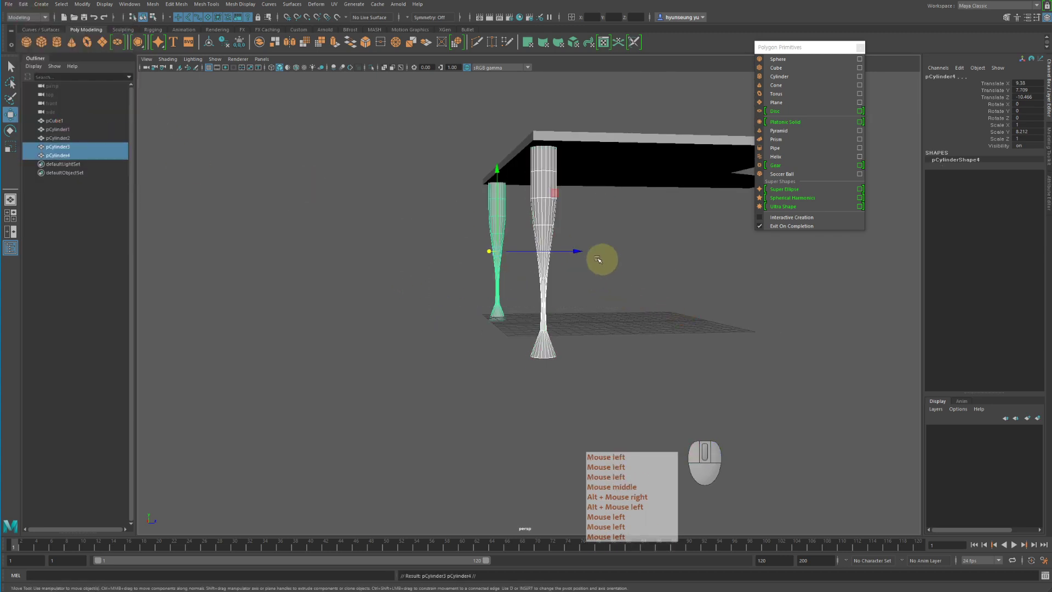
left_click_drag(597, 259, 664, 253)
middle_click_drag(665, 253, 688, 253, "alt")
left_click_drag(688, 254, 625, 258, "alt")
middle_click_drag(625, 258, 768, 307)
left_click_drag(767, 307, 697, 303, "alt")
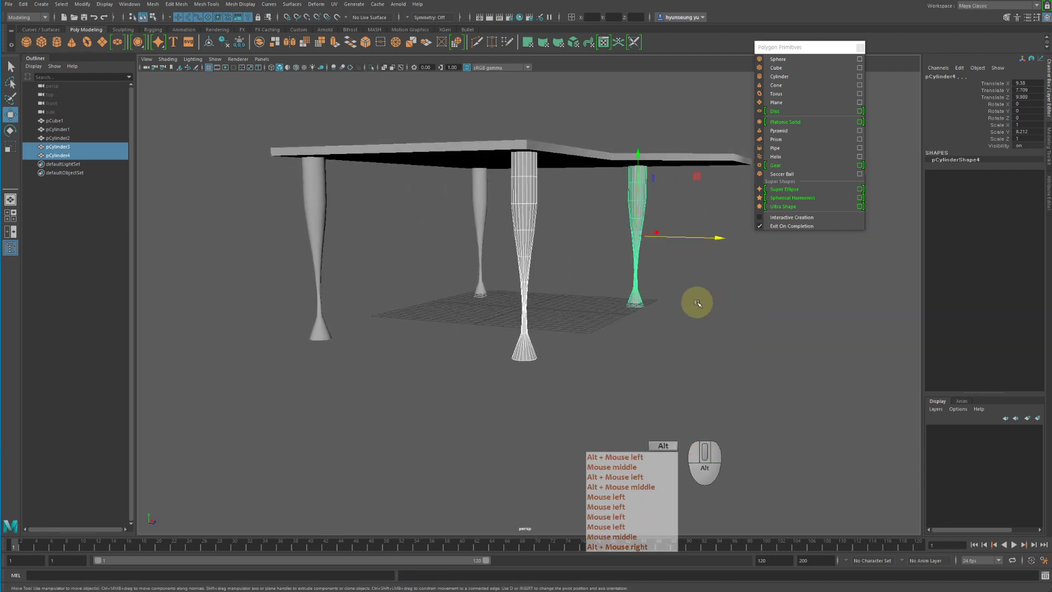
left_click(697, 303)
Step: Clear the selection and examine the four-legged table from several angles
left_click_drag(575, 205, 814, 262)
left_click_drag(810, 269, 715, 286, "alt")
right_click_drag(714, 286, 619, 269, "alt")
middle_click_drag(619, 268, 620, 267, "alt")
left_click_drag(619, 267, 706, 270, "alt")
left_click_drag(777, 266, 798, 329)
left_click(822, 292)
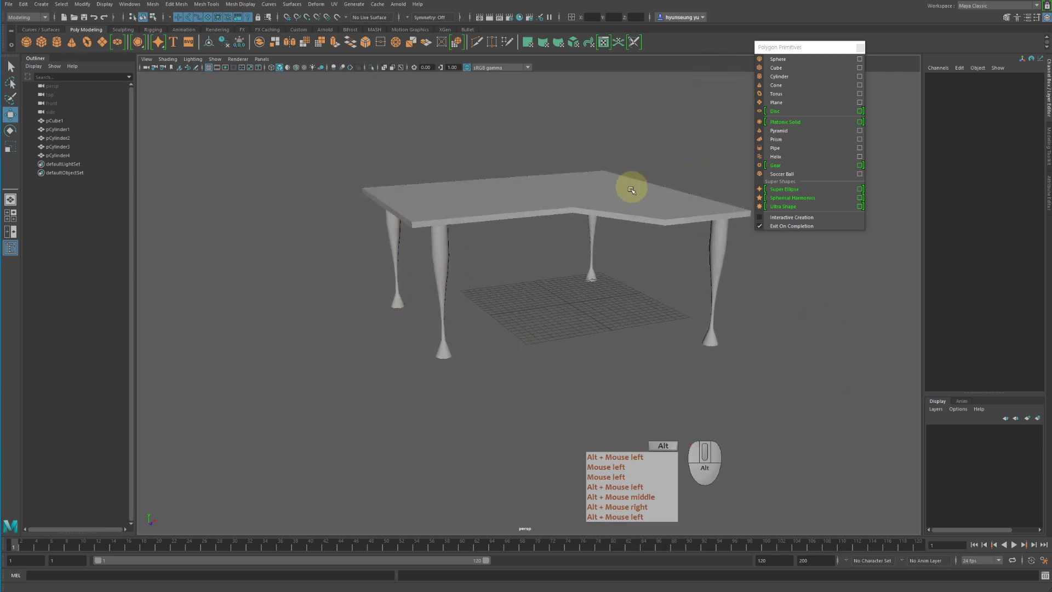
middle_click_drag(630, 188, 633, 233, "alt")
left_click_drag(632, 233, 594, 232, "alt")
right_click_drag(597, 233, 746, 239, "alt")
middle_click_drag(445, 78, 486, 178, "alt")
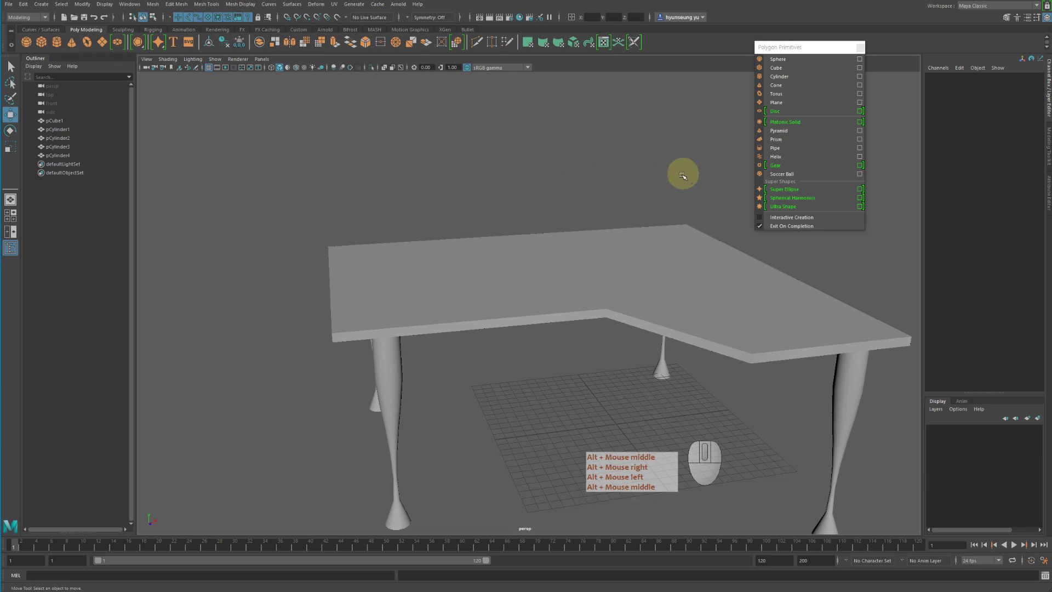
left_click_drag(682, 175, 664, 160, "alt")
middle_click_drag(664, 159, 625, 228, "alt")
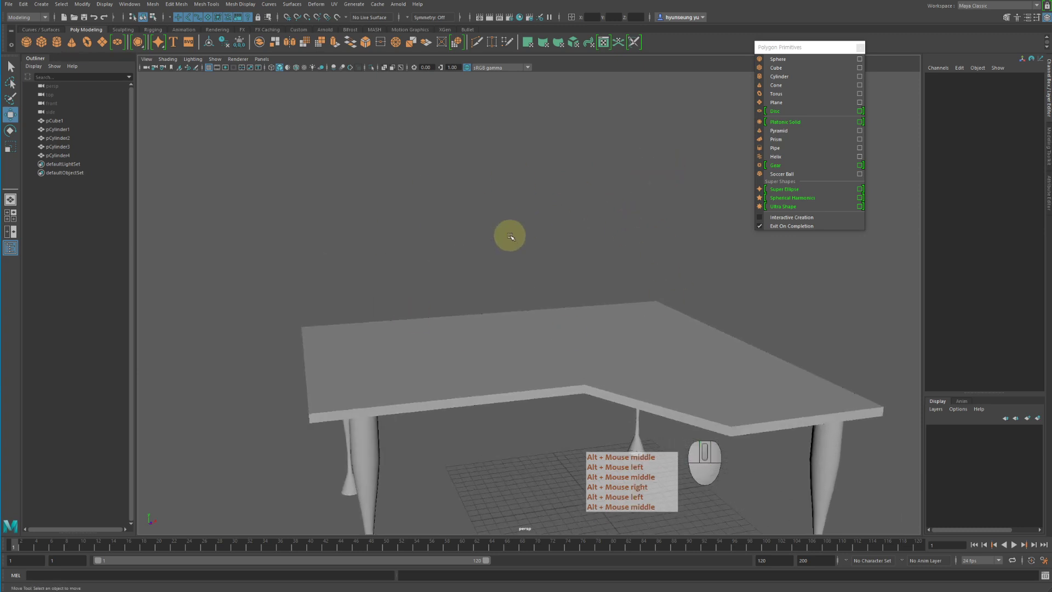
Step: Create a polygon cube and raise it above the tabletop to about 26.2 in Y
left_click(41, 42)
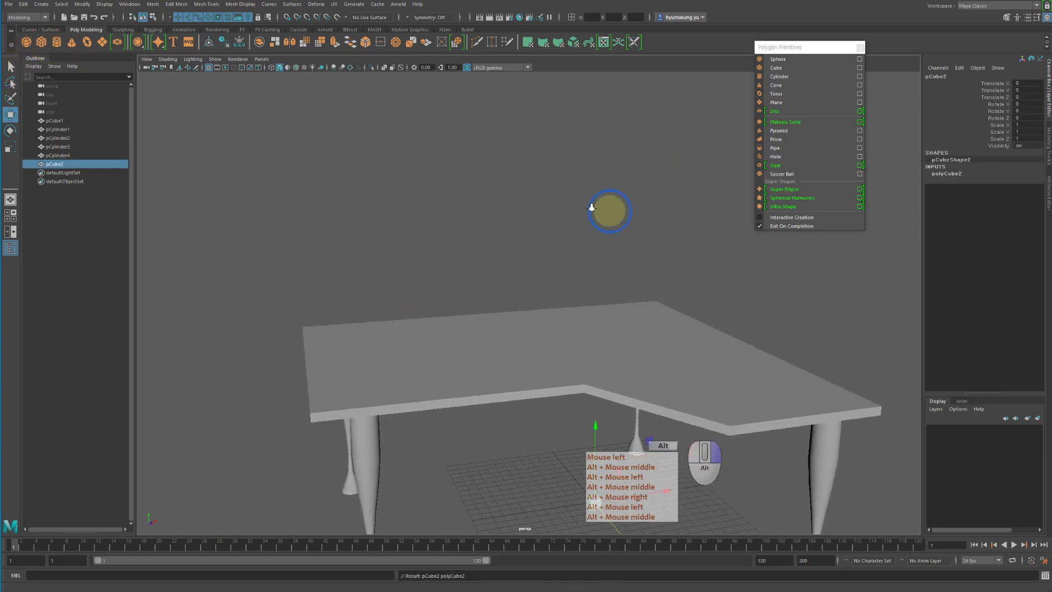
right_click_drag(605, 206, 493, 181, "alt")
middle_click_drag(493, 180, 422, 143, "alt")
key("w")
left_click_drag(593, 280, 599, 158)
right_click_drag(599, 165, 614, 224, "alt")
middle_click_drag(613, 225, 587, 228, "alt")
Step: Scale the cube into an upright panel, about 12.36 in X, 7.86 in Y and 1.47 in Z, shifting it to about -4.4 in X
key("r")
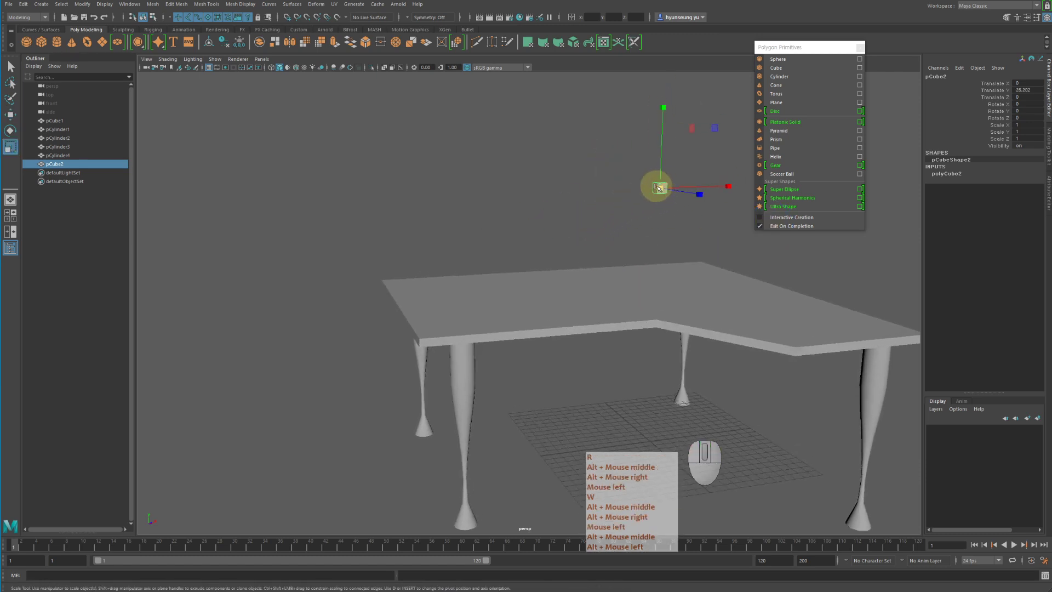
left_click_drag(658, 188, 629, 182)
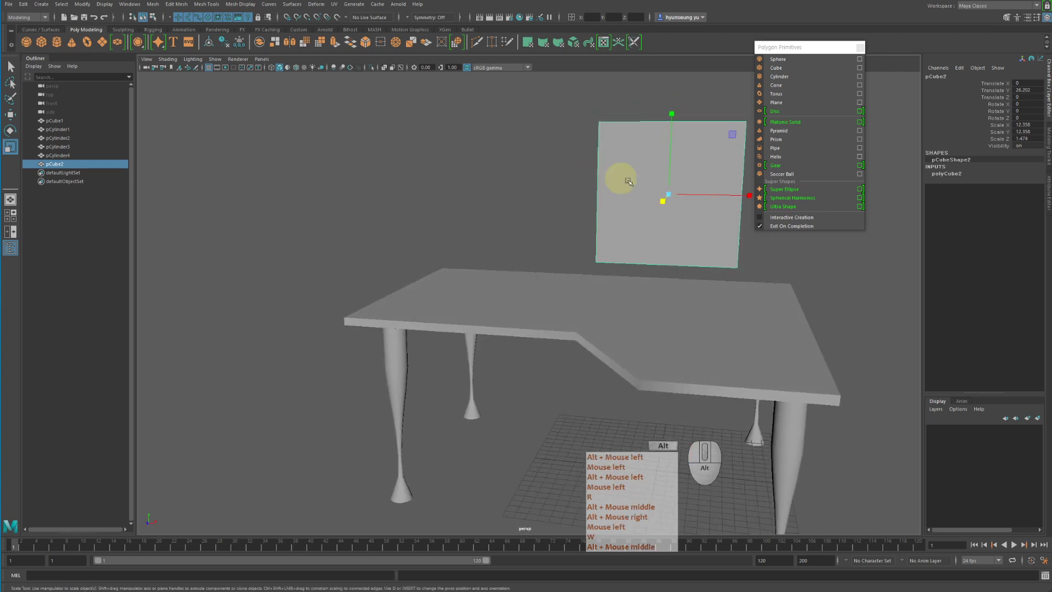
key("w")
left_click_drag(748, 195, 696, 192)
key("r")
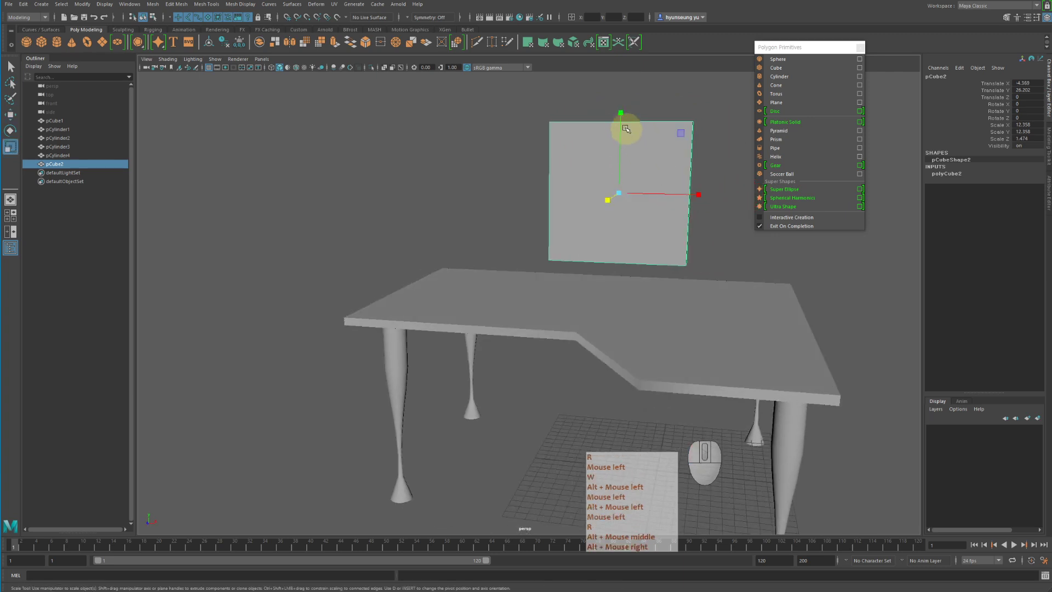
left_click_drag(620, 117, 716, 174)
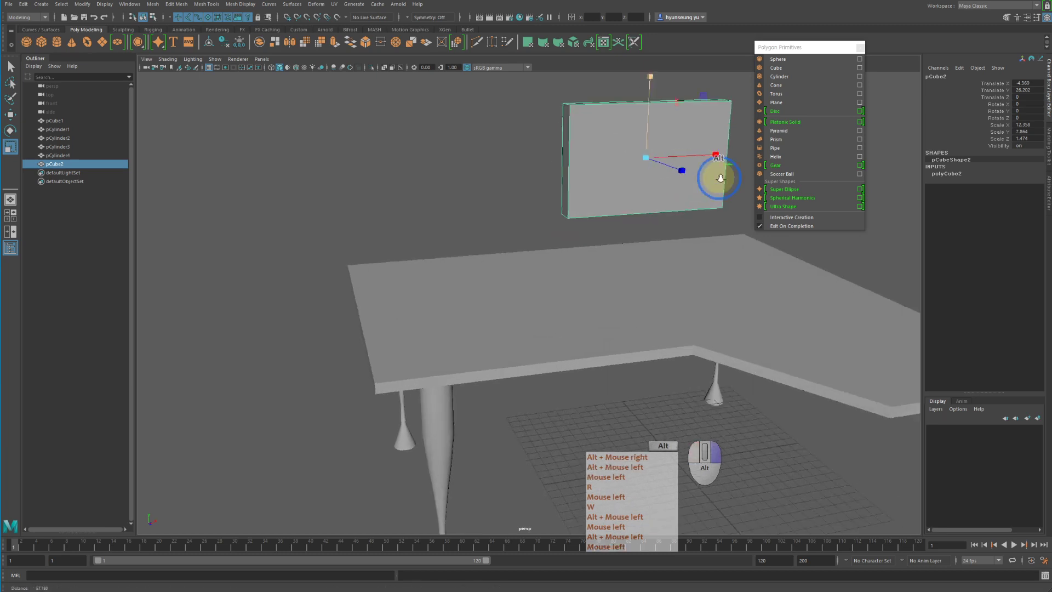
right_click_drag(716, 173, 706, 164, "alt")
left_click_drag(706, 164, 581, 138, "alt")
Step: Thin the panel to about 1.0 in Z and place it above the tabletop at about X -6.7, Y 23.5 and Z -6.7
key("w")
key("r")
key("w")
left_click_drag(581, 138, 526, 134, "alt")
right_click_drag(526, 135, 589, 165, "alt")
middle_click_drag(589, 164, 596, 216, "alt")
left_click_drag(717, 140, 672, 138)
right_click_drag(672, 138, 562, 133, "alt")
middle_click_drag(562, 134, 567, 169, "alt")
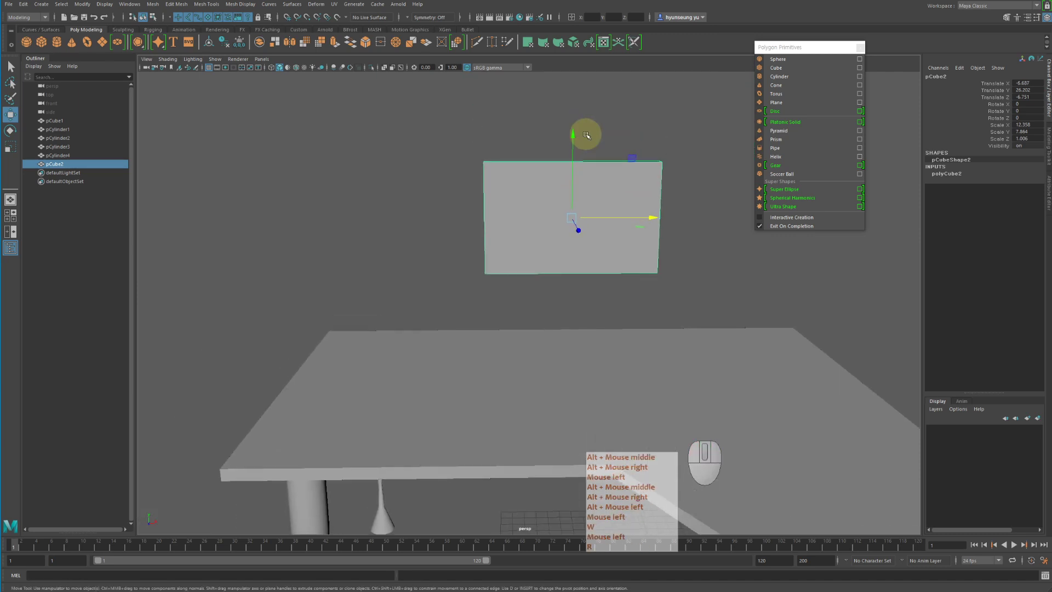
left_click_drag(580, 137, 567, 179)
key("z")
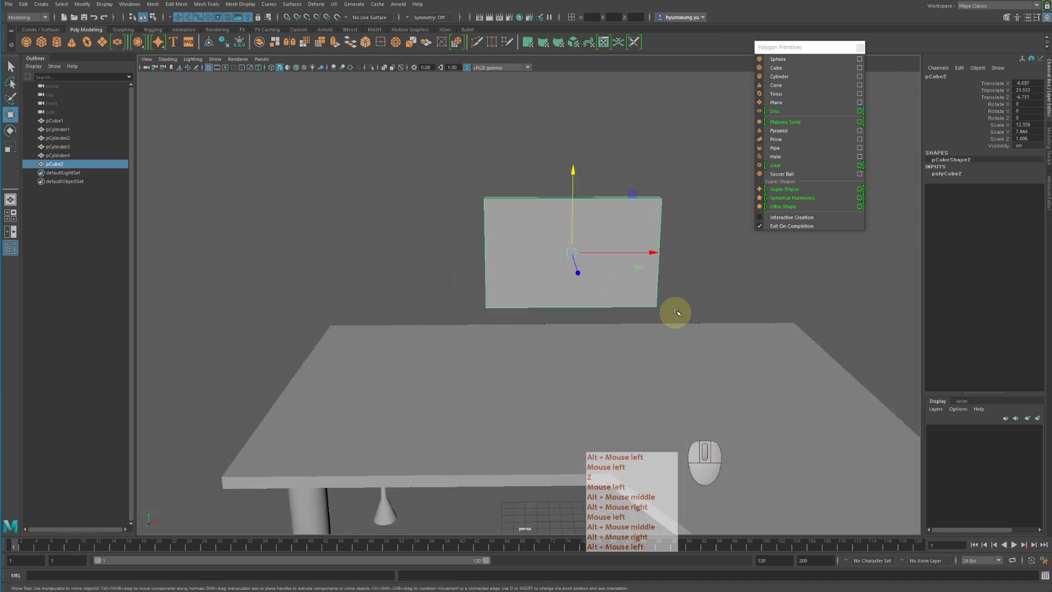
Step: Set the panel cube's subdivisions to 11 in width and 12 in height
middle_click_drag(674, 312, 653, 319, "alt")
left_click(948, 173)
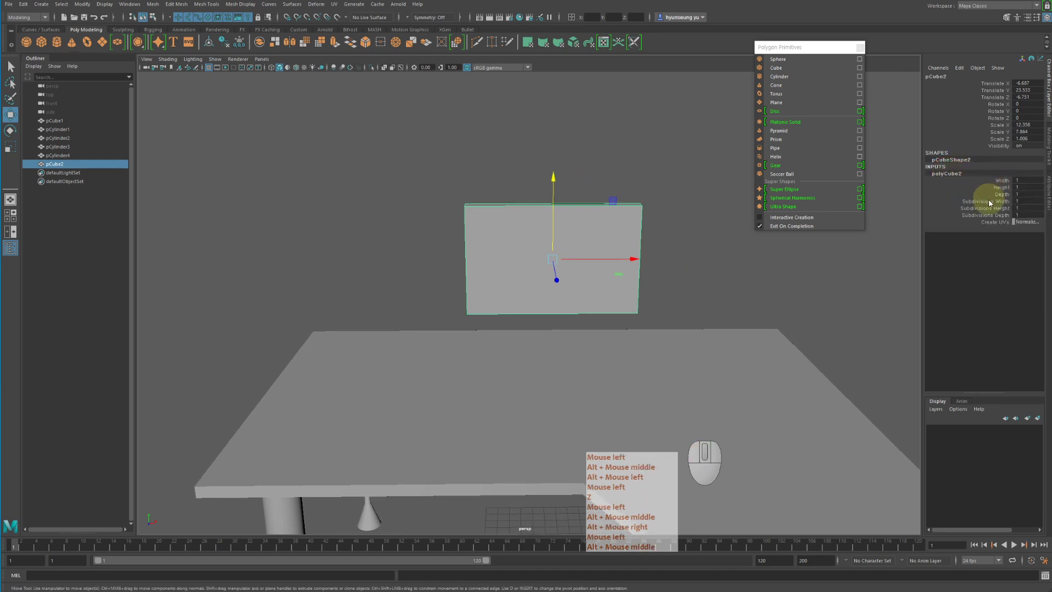
left_click(986, 201)
middle_click_drag(579, 275, 609, 274)
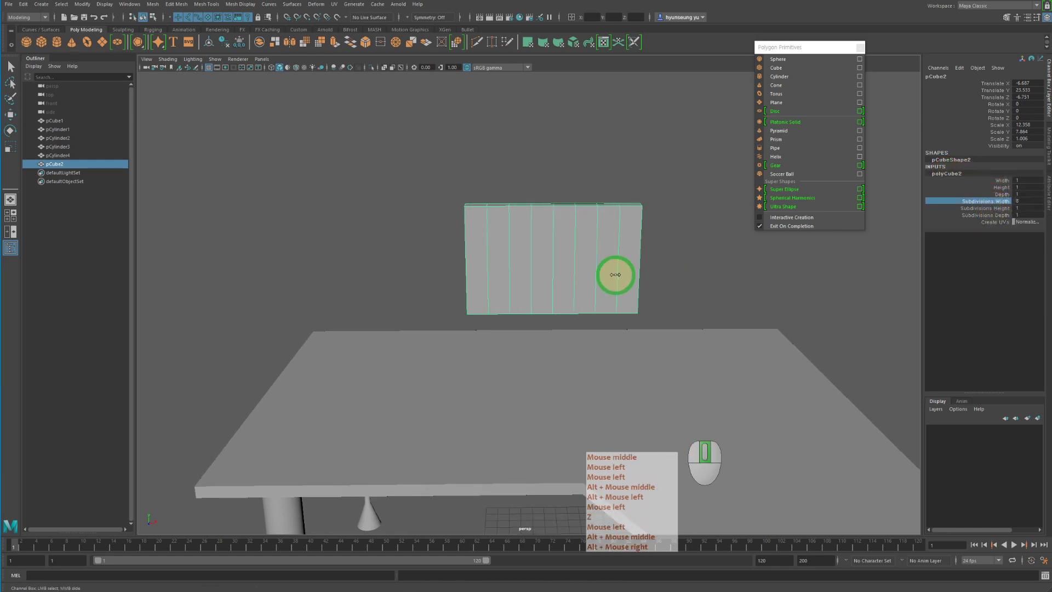
left_click(986, 208)
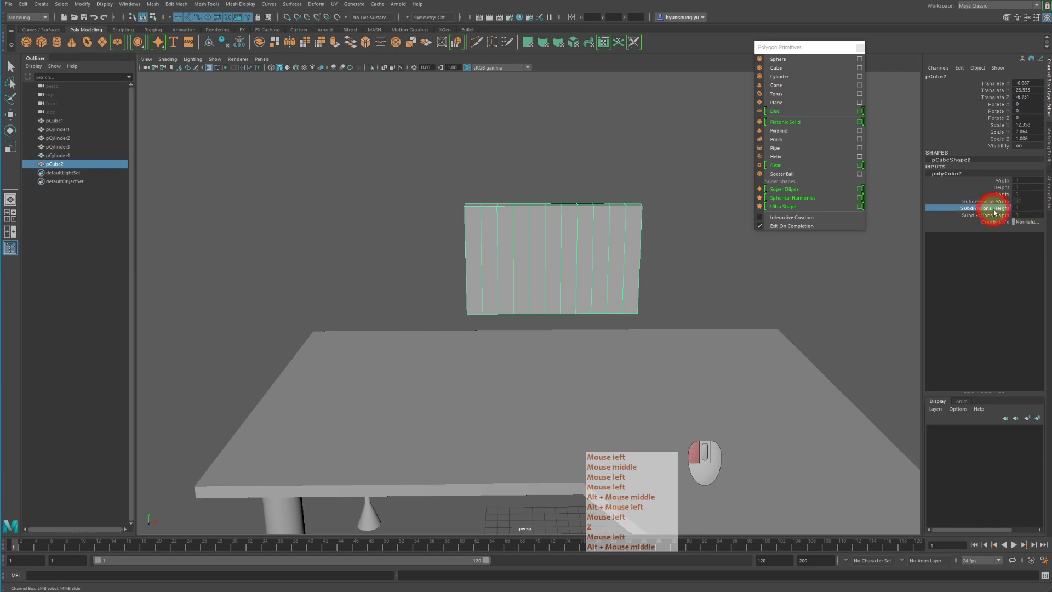
middle_click_drag(617, 272, 667, 276)
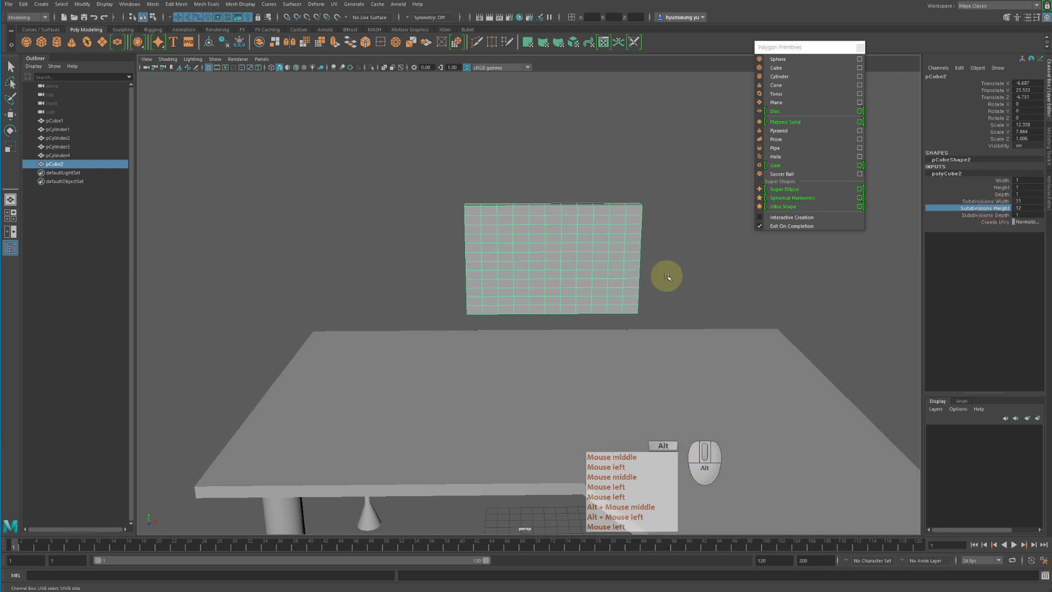
Step: In face selection, select the panel's inner faces, leaving a one-face border around the front
left_click_drag(667, 277, 672, 257, "alt")
right_click_drag(679, 259, 798, 265, "alt")
middle_click_drag(656, 266, 679, 281, "alt")
left_click_drag(680, 281, 673, 277, "alt")
right_click_drag(563, 241, 551, 248)
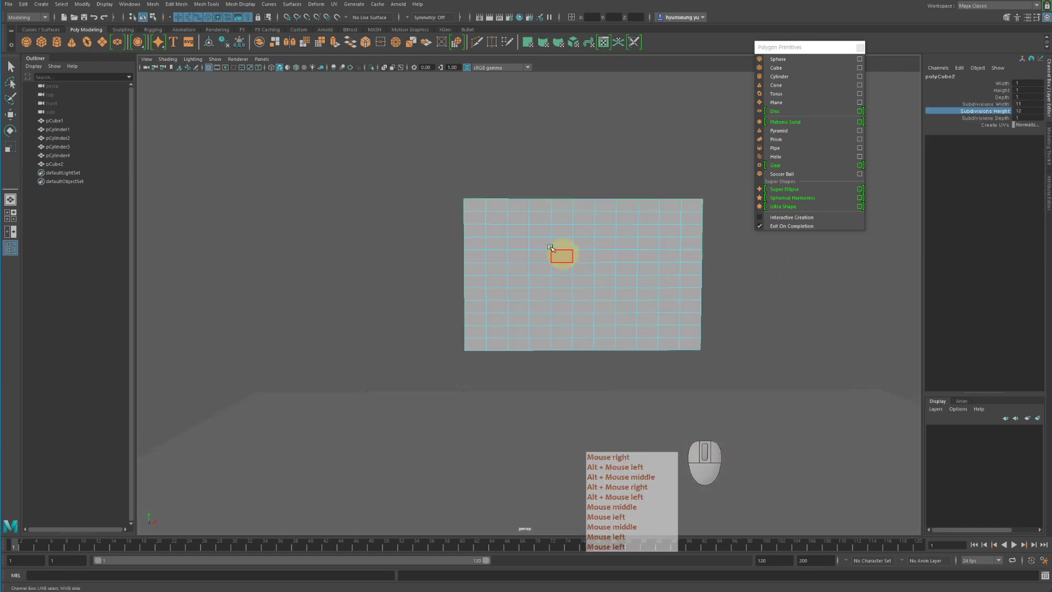
left_click(499, 221)
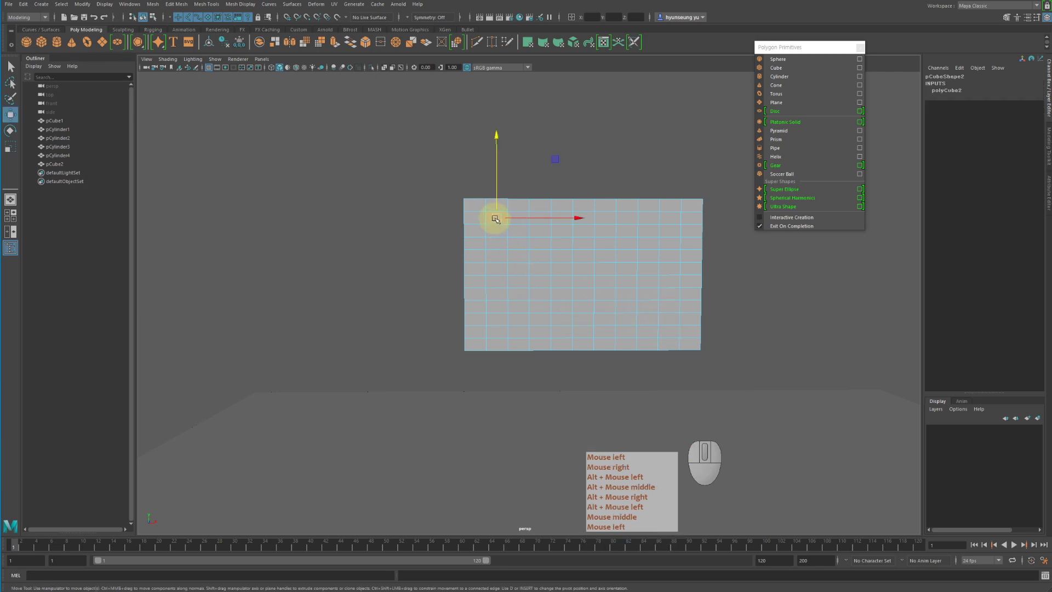
left_click_drag(493, 218, 662, 330)
key("z")
left_click(518, 186)
Step: Remove the panel's back faces from the selection, keeping only the front inner faces selected
left_click_drag(492, 310, 594, 312, "alt")
left_click_drag(458, 270, 433, 249, "alt")
left_click_drag(366, 173, 709, 334, "ctrl")
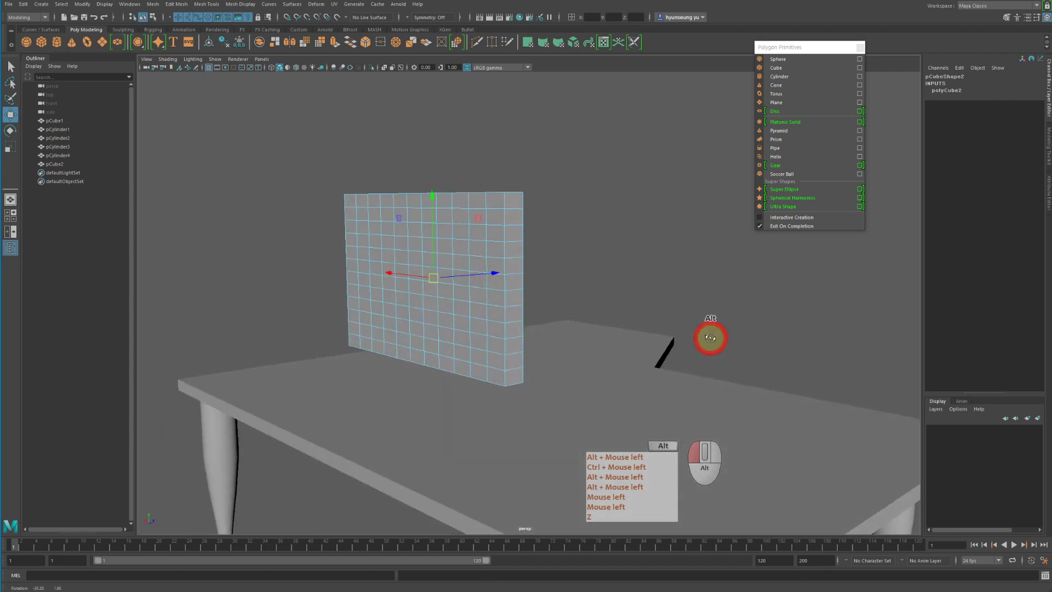
right_click_drag(709, 333, 655, 289, "alt")
middle_click_drag(655, 289, 704, 262, "alt")
left_click_drag(704, 262, 719, 282, "alt")
right_click_drag(719, 282, 745, 277, "alt")
middle_click_drag(745, 277, 746, 312, "alt")
mouse_move(659, 278)
left_mouse_down("alt")
mouse_move(618, 292)
mouse_move(671, 276)
mouse_move(651, 272)
mouse_move(782, 292)
mouse_move(674, 286)
mouse_move(733, 286)
mouse_move(657, 301)
mouse_move(657, 287)
mouse_move(663, 292)
left_mouse_up("alt")
key("z")
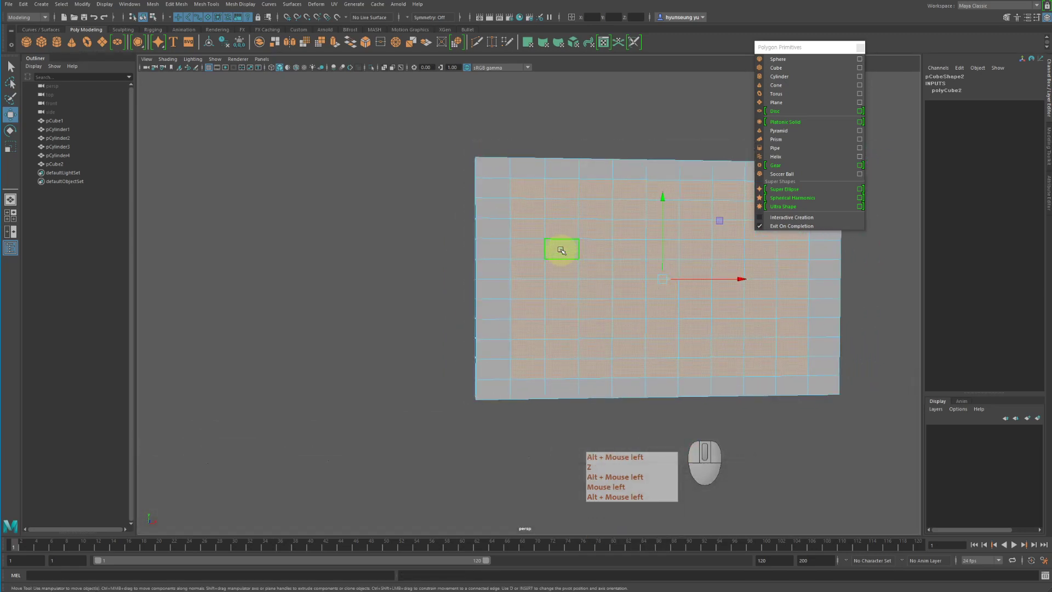
Step: Deselect the outer rows and columns of the selected front faces to leave a two-face border around the panel
right_click_drag(572, 241, 558, 241, "alt")
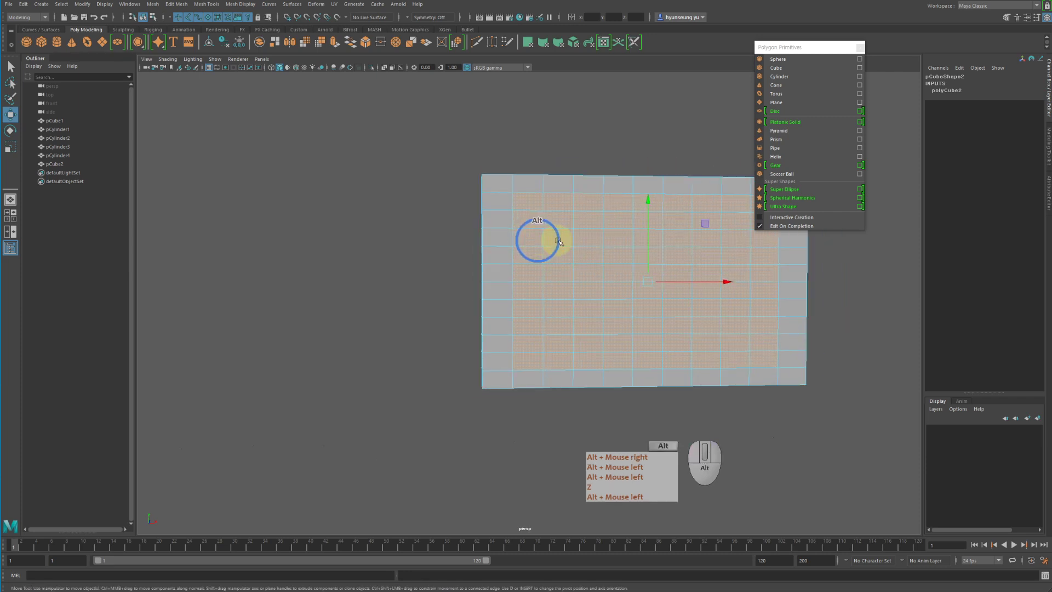
left_click_drag(484, 160, 778, 200, "ctrl")
middle_click_drag(726, 256, 657, 242, "alt")
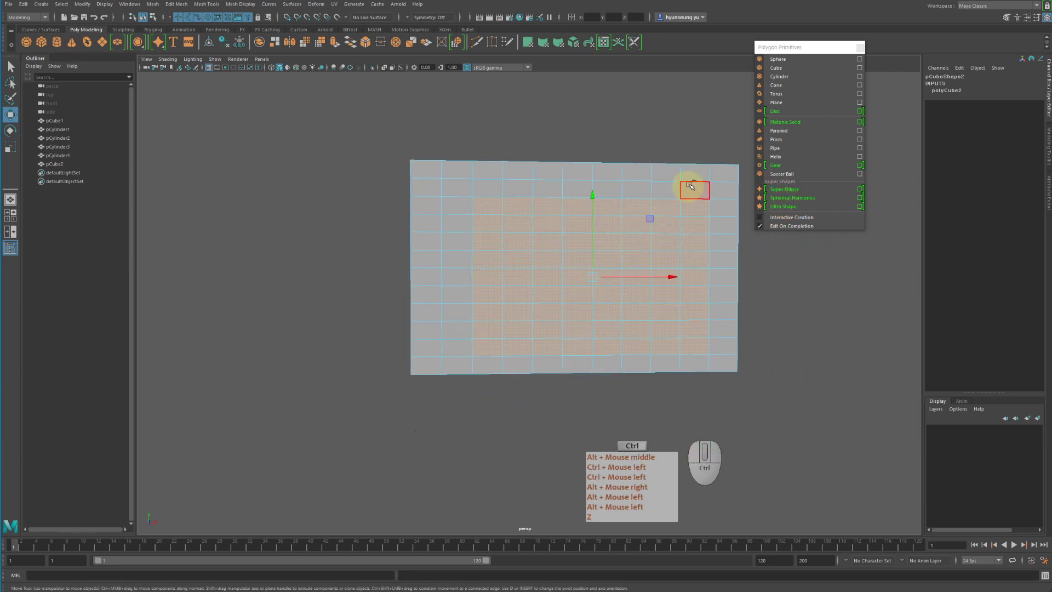
left_click_drag(699, 177, 750, 394, "ctrl")
left_click_drag(835, 395, 413, 343, "ctrl")
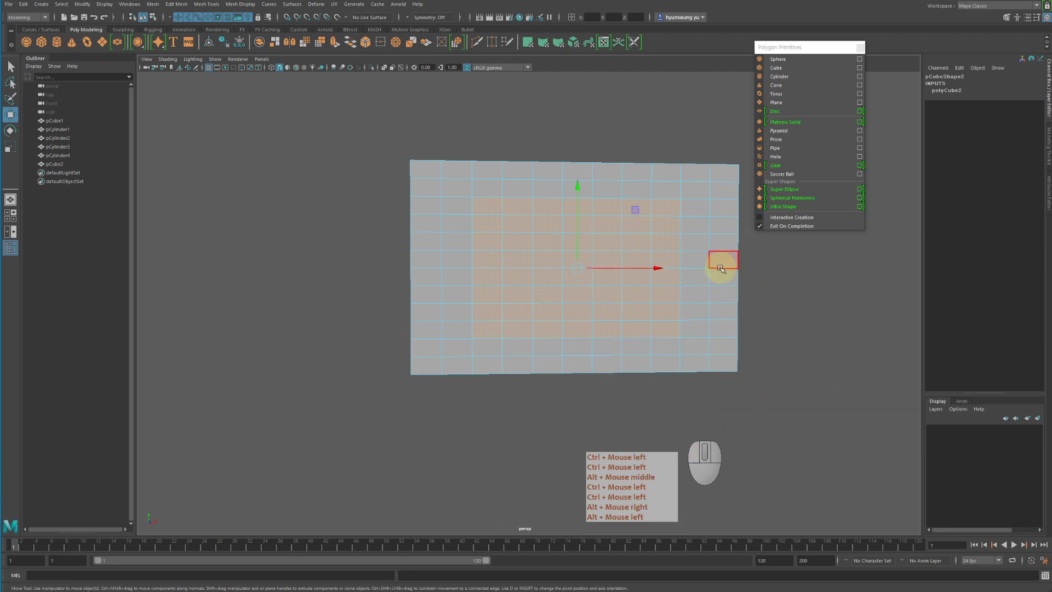
Step: Scale the selected inner front faces wider and taller so only a narrow border remains around them
key("r")
left_click_drag(656, 268, 666, 271)
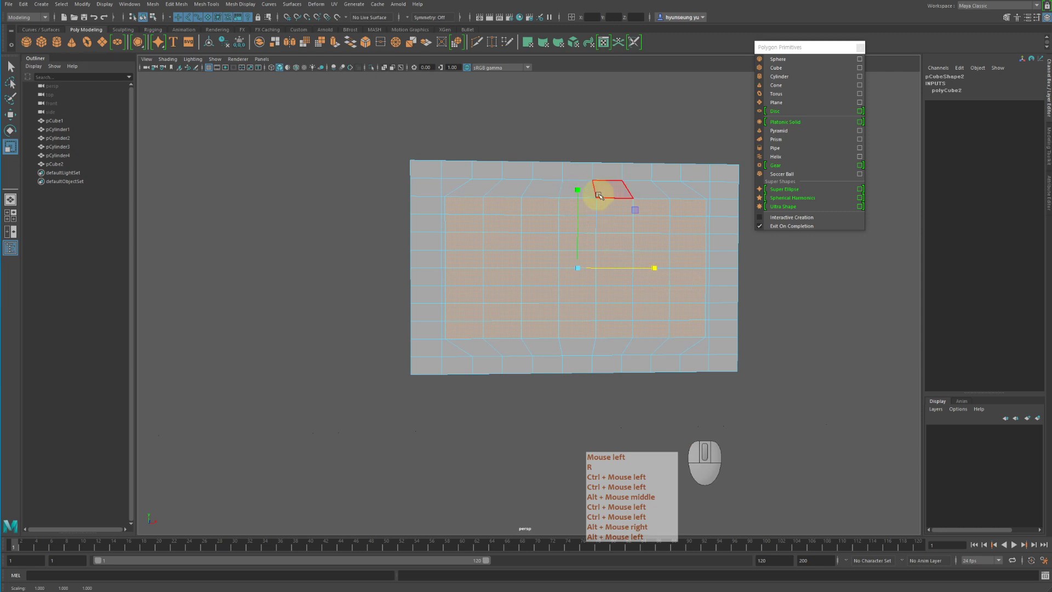
left_click_drag(579, 193, 577, 176)
Step: Move the selected front faces back into the panel's depth to form a recessed screen area
left_click_drag(577, 176, 571, 240, "alt")
key("w")
right_click_drag(572, 240, 666, 263, "alt")
middle_click_drag(667, 263, 619, 252, "alt")
left_click_drag(619, 252, 568, 240, "alt")
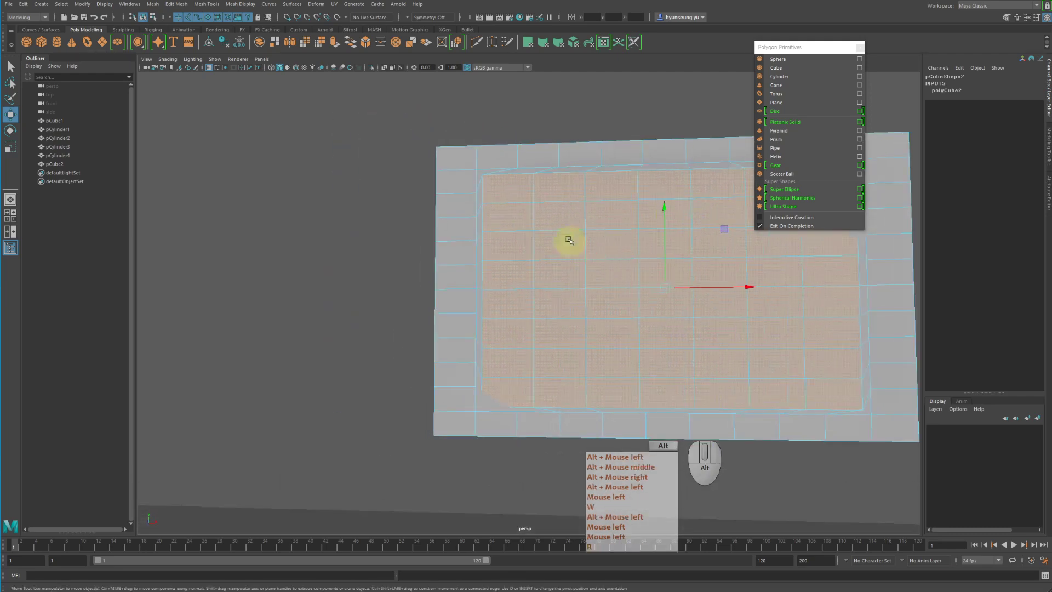
Step: Return the panel to object selection and examine its recessed front and surrounding border from several angles
right_click_drag(568, 240, 630, 181)
left_click(634, 159)
left_click_drag(634, 160, 673, 192, "alt")
left_click(657, 205)
mouse_move(658, 205)
left_mouse_down("alt")
mouse_move(688, 204)
mouse_move(646, 202)
left_mouse_up("alt")
middle_click_drag(645, 202, 653, 202, "alt")
left_click_drag(652, 202, 627, 208, "alt")
middle_click_drag(627, 209, 482, 212, "alt")
right_click_drag(481, 211, 535, 226, "alt")
middle_click_drag(535, 225, 561, 212, "alt")
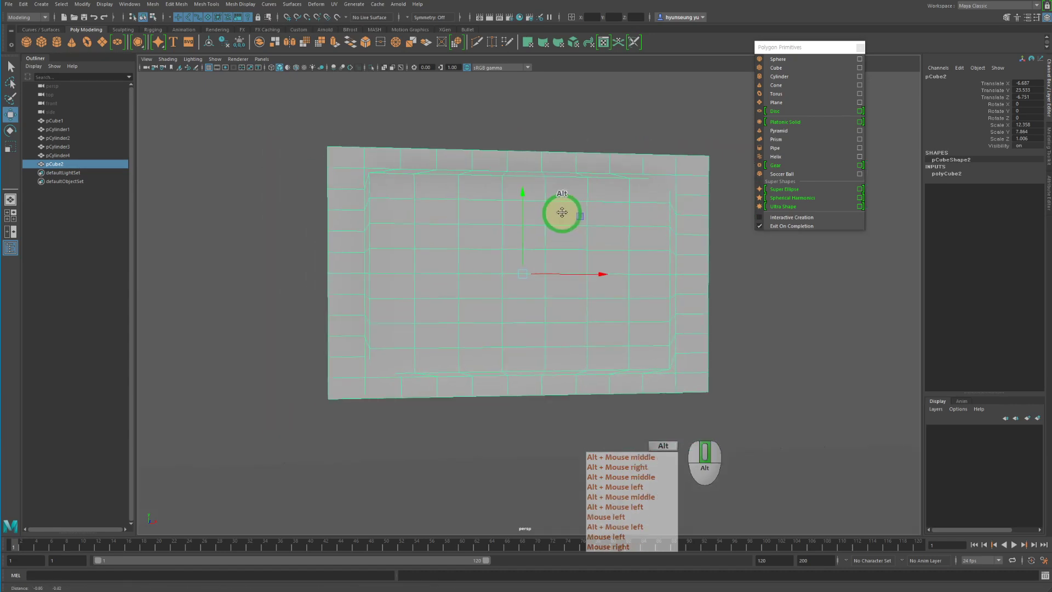
left_click_drag(562, 212, 570, 214, "alt")
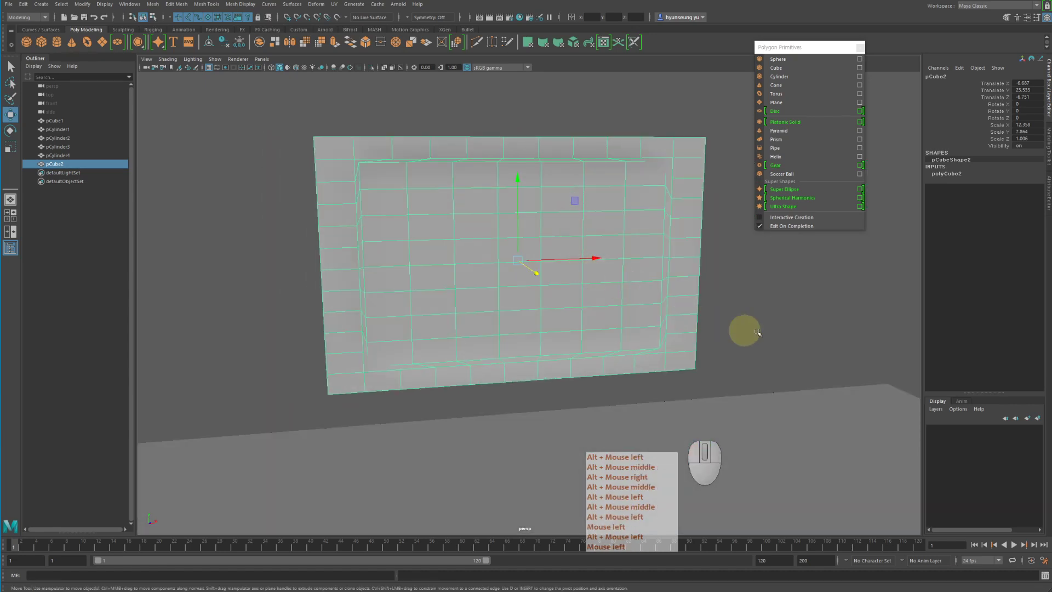
left_click(789, 329)
left_click(598, 279)
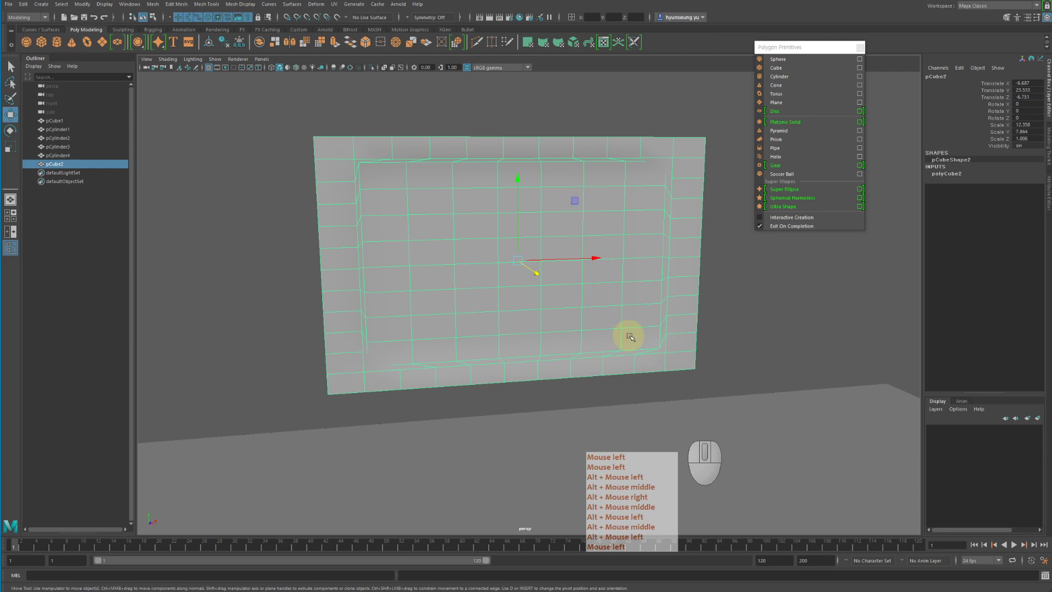
Step: In face selection, select a vertical column of adjacent faces in the middle of the panel's back, working downward toward its lower edge
left_click_drag(672, 334, 763, 326, "alt")
middle_click_drag(763, 327, 802, 270, "alt")
left_click(558, 252)
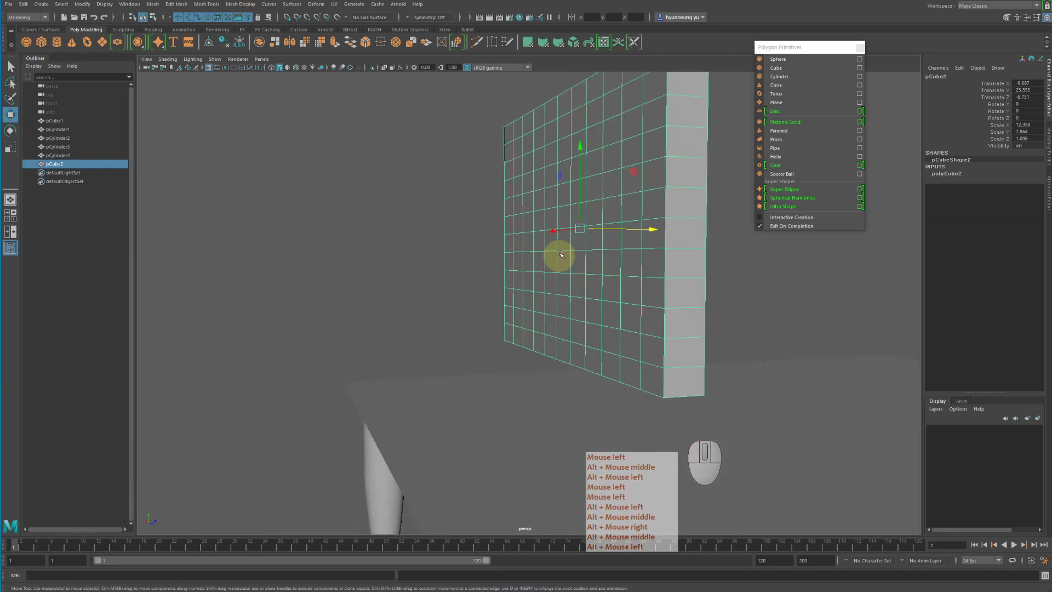
right_click(564, 249)
right_click_drag(564, 249, 563, 263)
left_click_drag(564, 280, 620, 277, "alt")
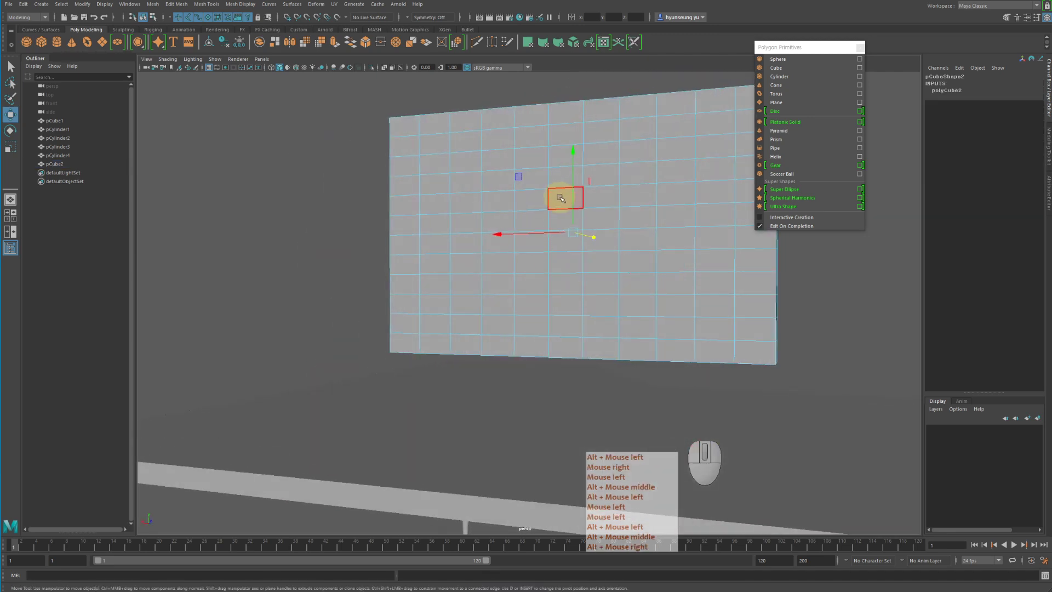
key("q")
left_click(564, 199)
left_click(564, 220, "shift")
left_click(565, 241, "shift")
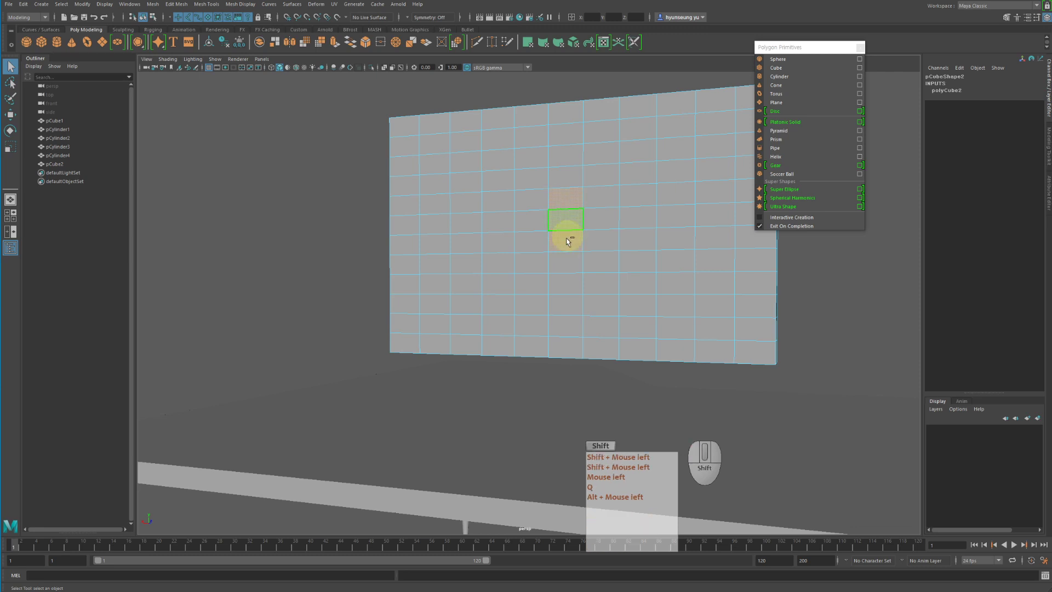
left_click(568, 263, "shift")
left_click(567, 284, "shift")
left_click(565, 304, "shift")
left_click(563, 351, "shift")
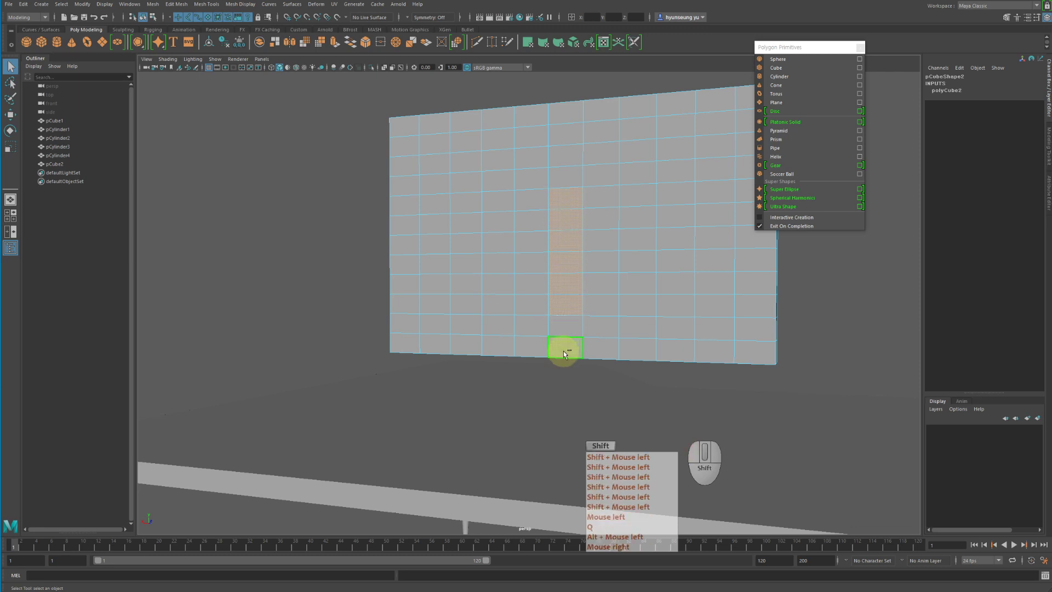
Step: Pull the selected column of back faces outward to form a ridge behind the panel, and return to object selection
left_click_drag(610, 351, 570, 357, "alt")
key("w")
left_click_drag(617, 258, 610, 264)
right_click_drag(605, 176, 676, 136)
Step: Examine the edited panel's back ridge and recessed front, and its placement above the whole table
left_click_drag(675, 136, 651, 137, "alt")
right_click_drag(652, 137, 639, 136, "alt")
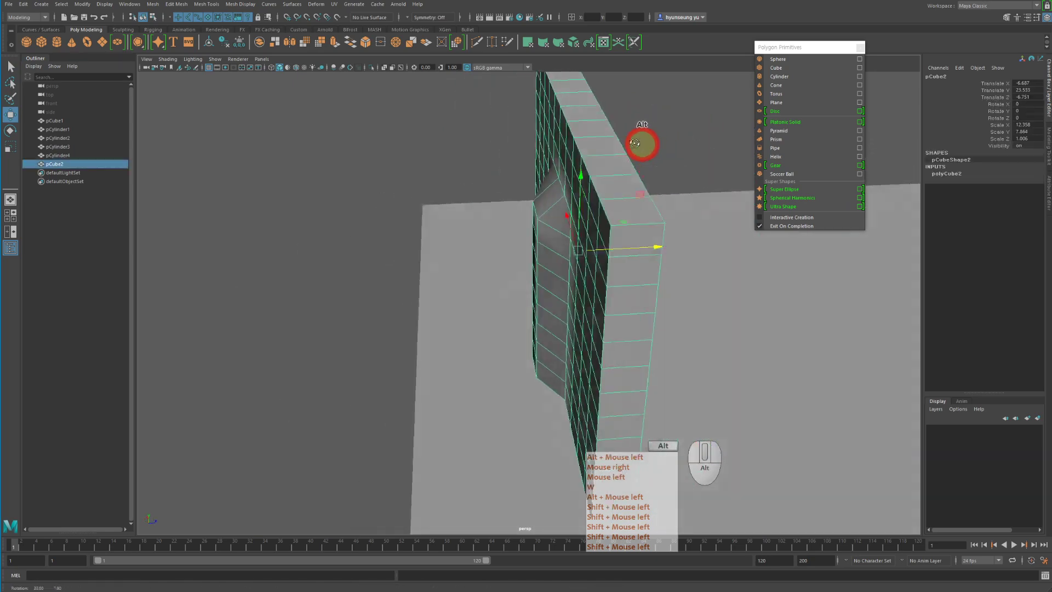
left_click_drag(639, 136, 480, 289, "alt")
middle_click_drag(480, 289, 565, 245, "alt")
left_click_drag(566, 244, 542, 261, "alt")
right_click_drag(542, 261, 615, 249, "alt")
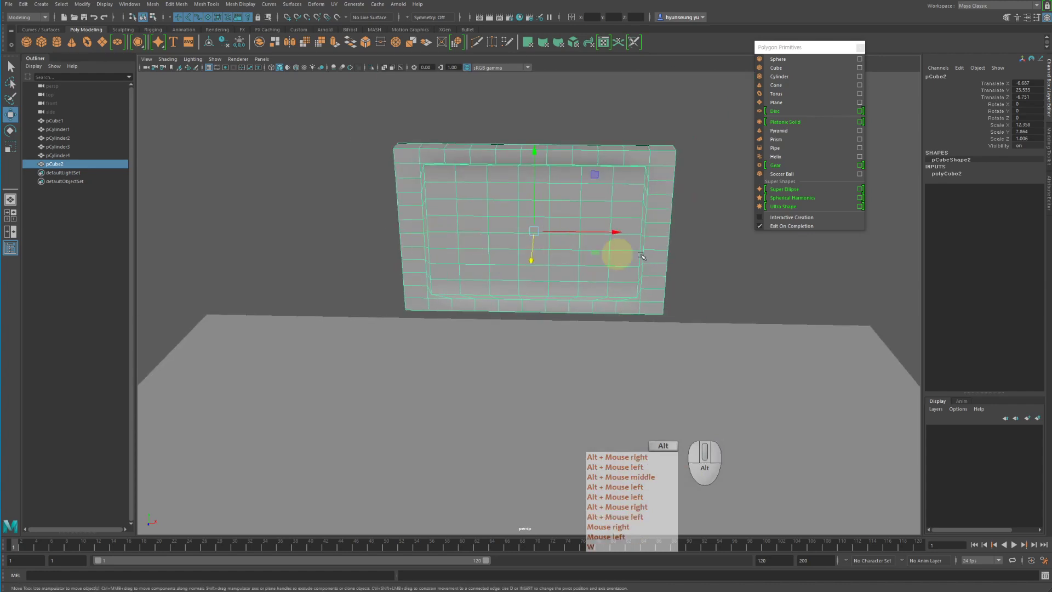
key("q")
left_click(693, 256)
left_click_drag(673, 272, 603, 232, "alt")
left_click(632, 254)
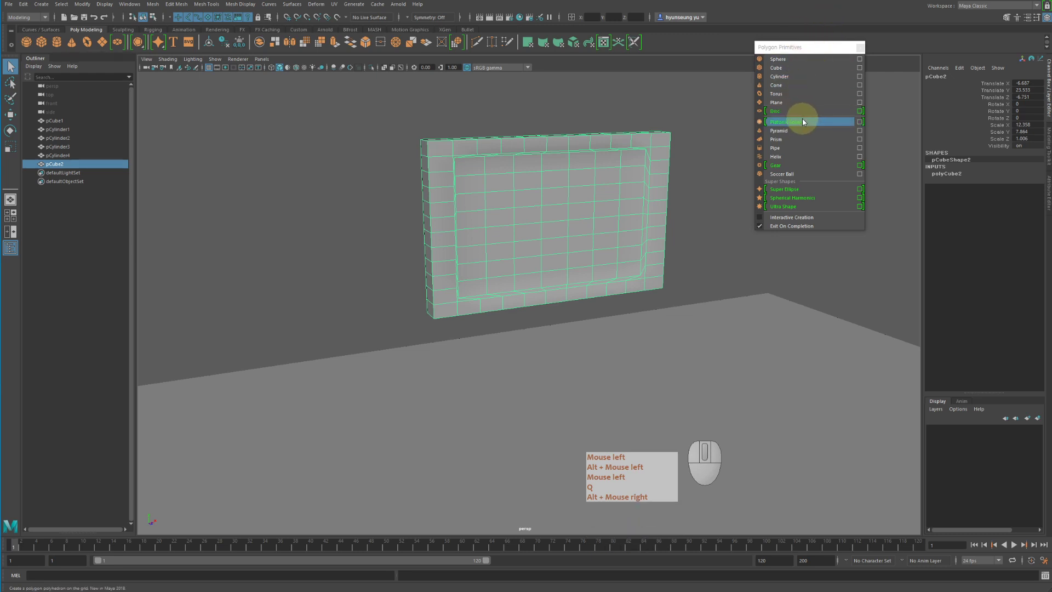
scroll(540, 250, "down", 6)
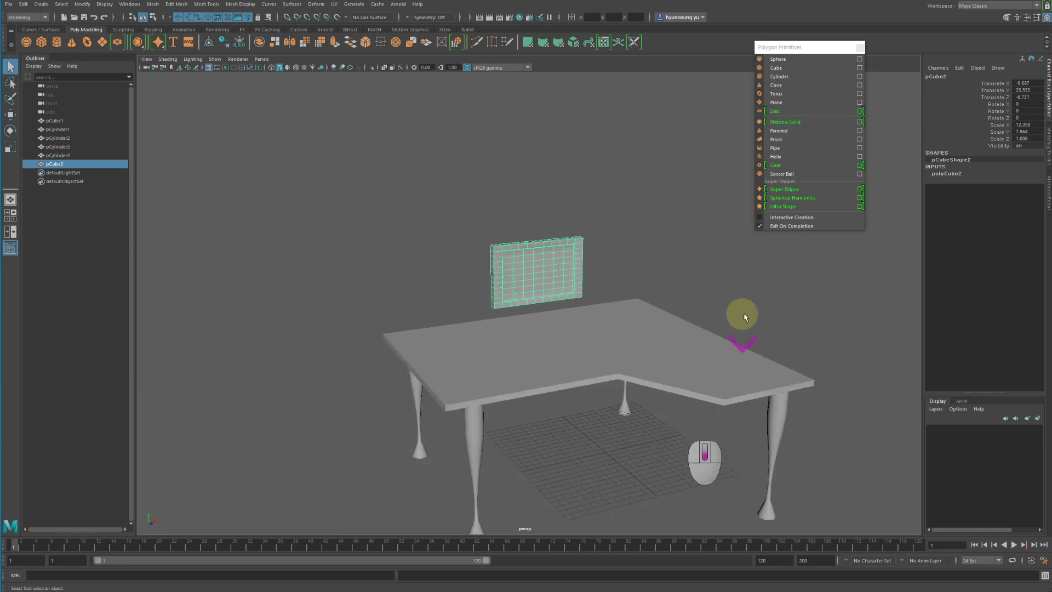
left_click_drag(745, 317, 794, 301, "alt")
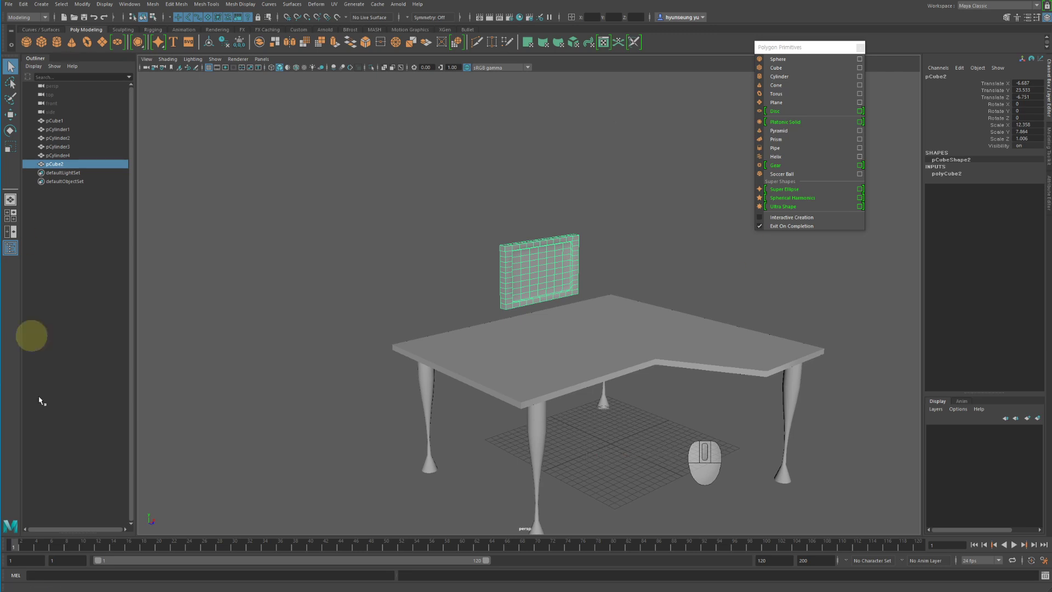
left_click(151, 6)
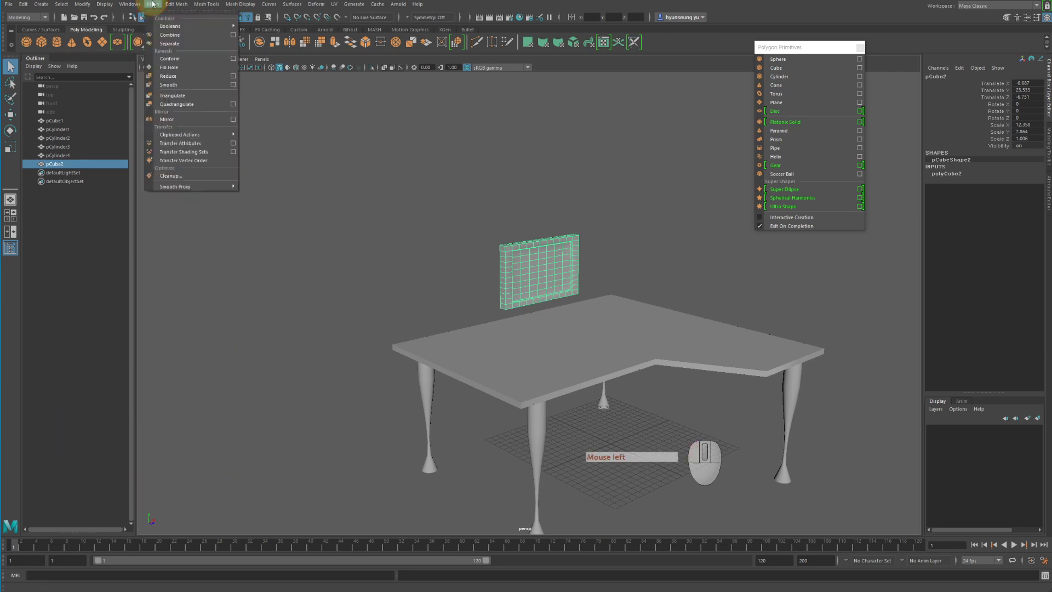
left_click(189, 5)
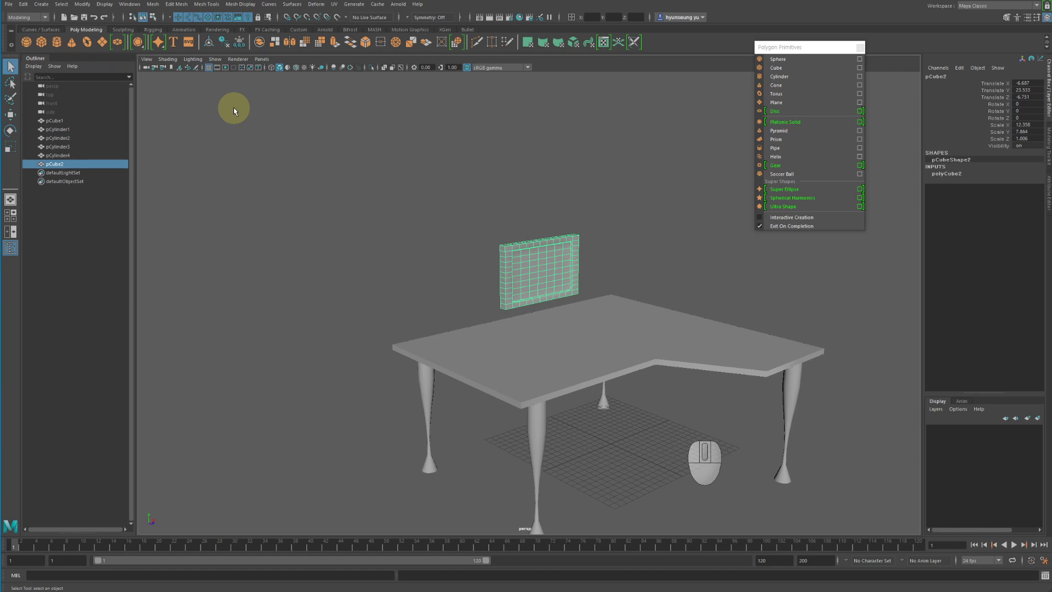
left_click(7, 5)
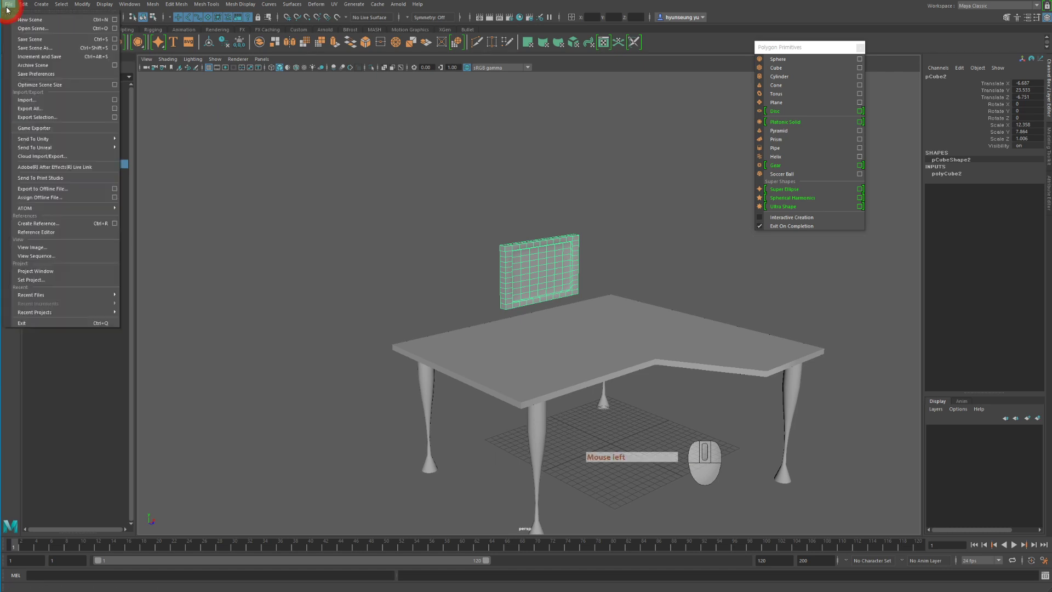
mouse_move(22, 5)
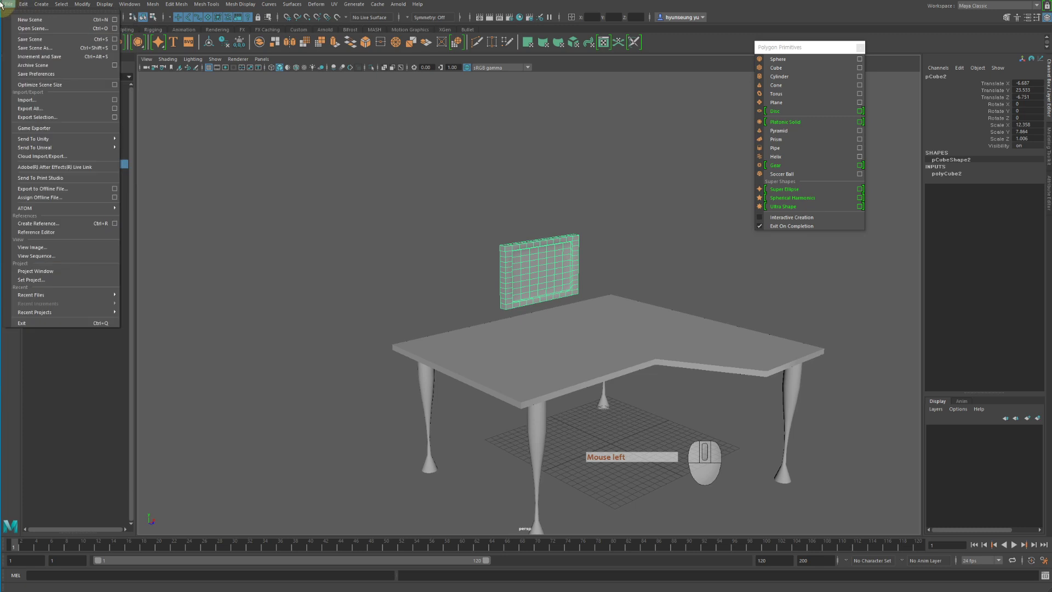